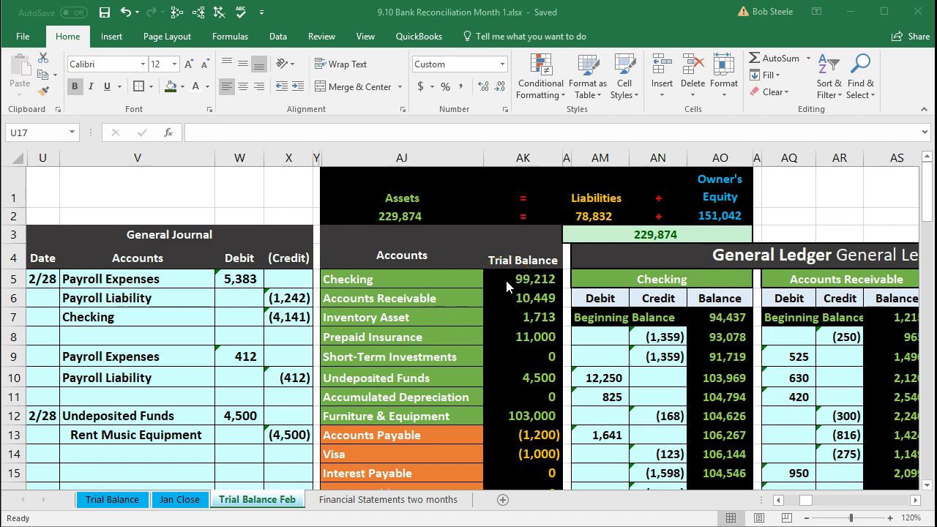
# Step: Inspect the Checking and Accounts Receivable balances in the February trial balance, ending on the Checking amount
pyautogui.click(505, 279)
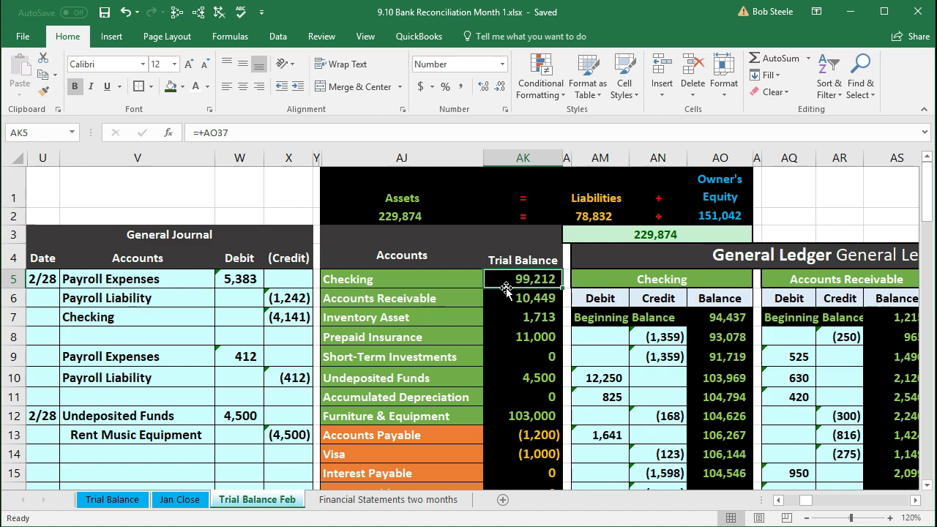
pyautogui.moveTo(473, 295); pyautogui.dragTo(498, 295)
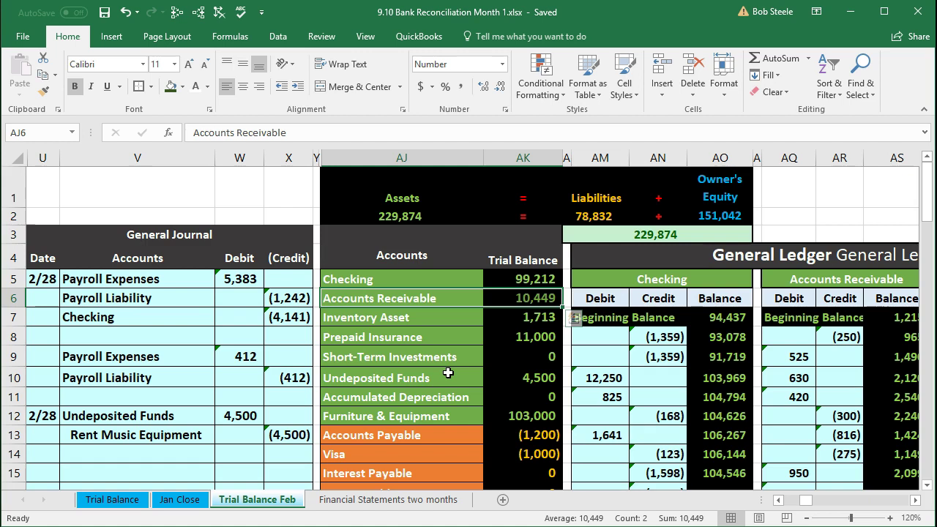
pyautogui.click(513, 278)
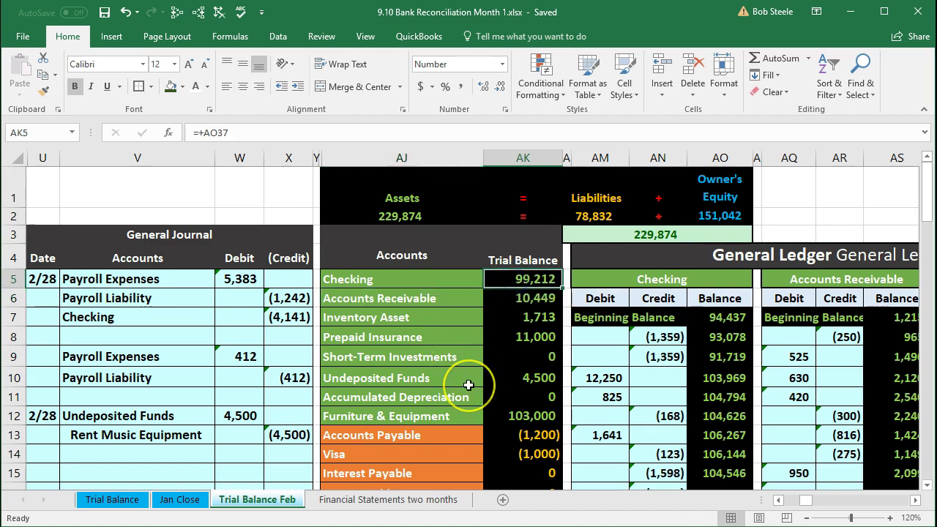
# Step: Move across row 5, past the general ledger, balance sheet, payroll and loan sections, to the January bank reconciliation in column EK
pyautogui.press('Right')
pyautogui.press('Right')
pyautogui.press('Right')
pyautogui.press('Right')
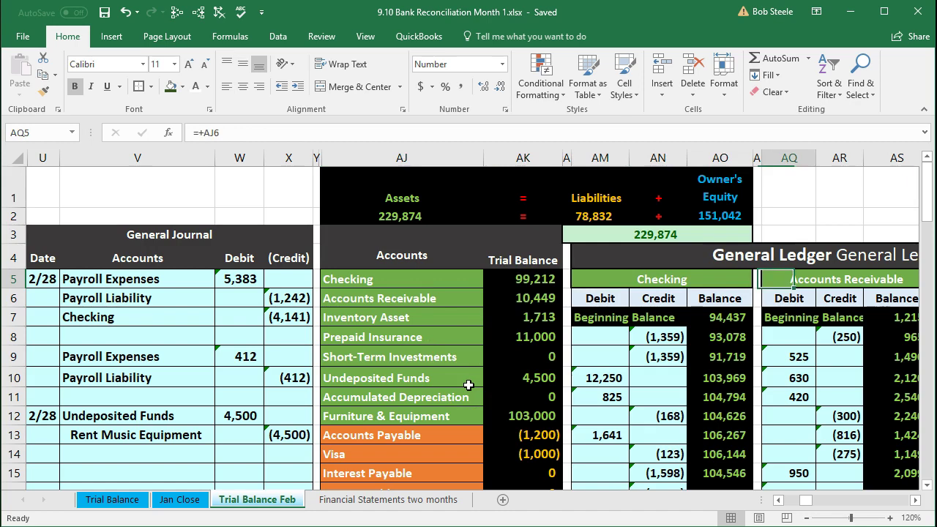
pyautogui.press('Right')
pyautogui.press('Right')
pyautogui.press('Right')
pyautogui.press('Right')
pyautogui.press('Right')
pyautogui.press('Right')
pyautogui.press('Right')
pyautogui.press('Right')
pyautogui.press('Right')
pyautogui.press('Right')
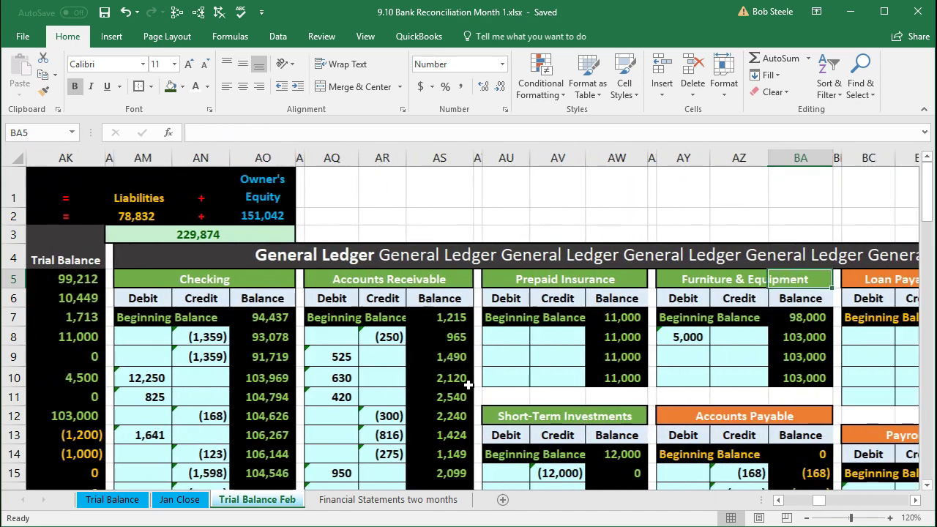
pyautogui.press('Right')
pyautogui.press('Right')
pyautogui.press('Right')
pyautogui.press('Right')
pyautogui.press('Right')
pyautogui.press('Right')
pyautogui.press('Right')
pyautogui.press('Right')
pyautogui.press('Right')
pyautogui.press('Right')
pyautogui.press('Right')
pyautogui.press('Right')
pyautogui.press('Right')
pyautogui.press('Right')
pyautogui.press('Right')
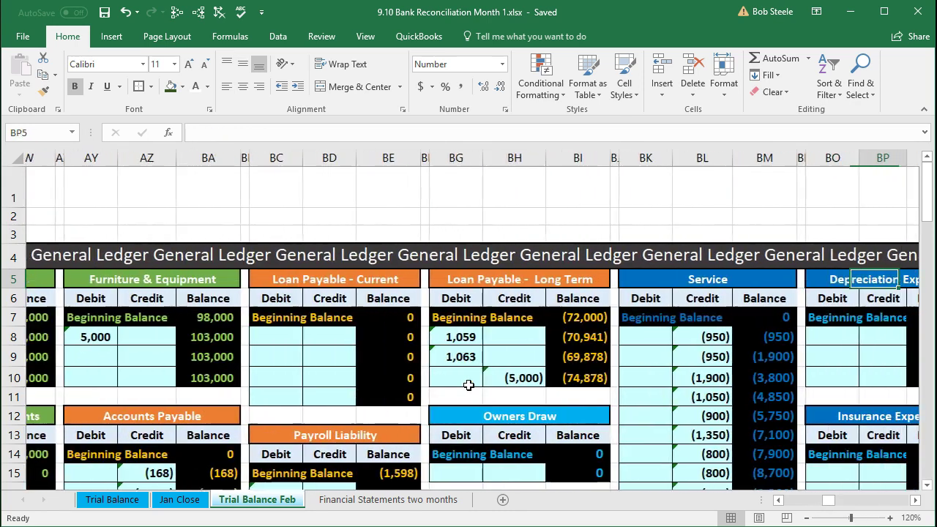
pyautogui.press('Right')
pyautogui.press('Right')
pyautogui.press('Right')
pyautogui.press('Right')
pyautogui.press('Right')
pyautogui.press('Right')
pyautogui.press('Right')
pyautogui.press('Right')
pyautogui.press('Right')
pyautogui.press('Right')
pyautogui.press('Right')
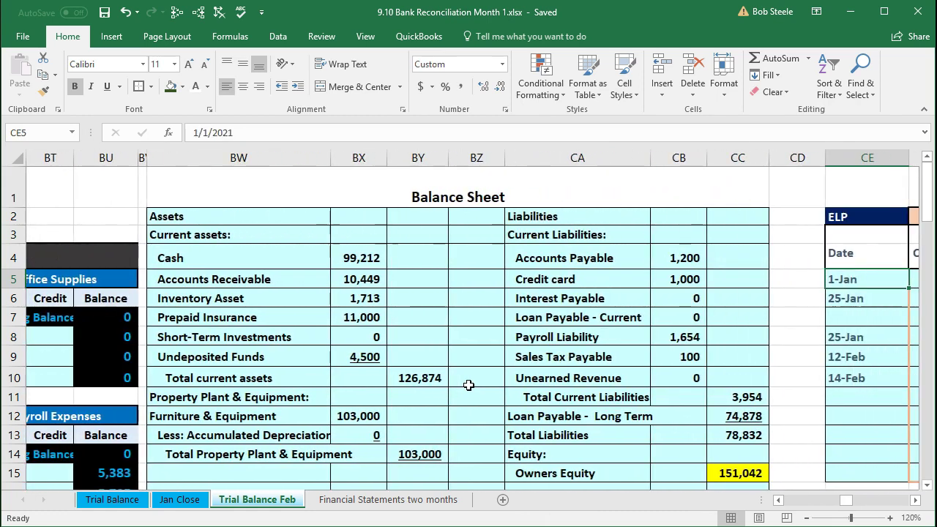
pyautogui.press('Right')
pyautogui.press('Right')
pyautogui.press('Right')
pyautogui.press('Right')
pyautogui.press('Right')
pyautogui.press('Right')
pyautogui.press('Right')
pyautogui.press('Right')
pyautogui.press('Right')
pyautogui.press('Right')
pyautogui.press('Right')
pyautogui.press('Right')
pyautogui.press('Right')
pyautogui.press('Right')
pyautogui.press('Right')
pyautogui.press('Right')
pyautogui.press('Right')
pyautogui.press('Right')
pyautogui.press('Right')
pyautogui.press('Right')
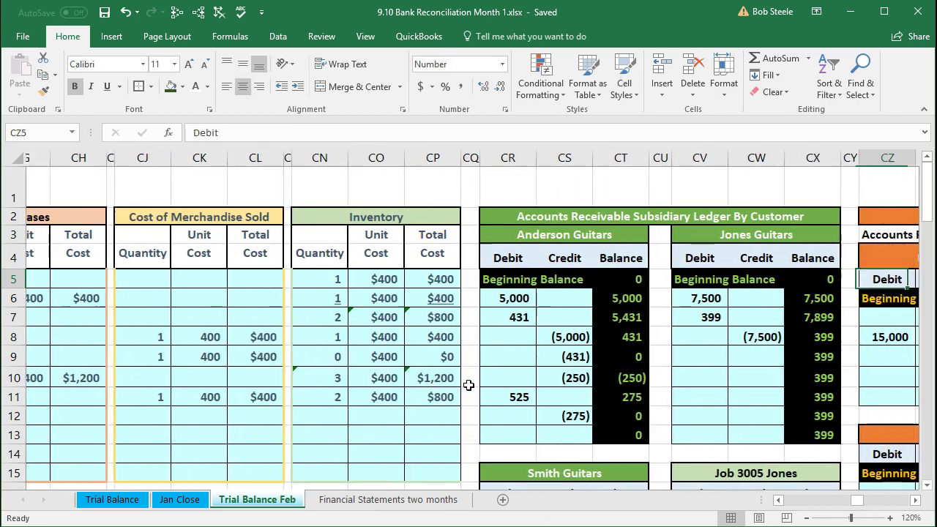
pyautogui.press('Right')
pyautogui.press('Right')
pyautogui.press('Right')
pyautogui.press('Right')
pyautogui.press('Right')
pyautogui.press('Right')
pyautogui.press('Right')
pyautogui.press('Right')
pyautogui.press('Right')
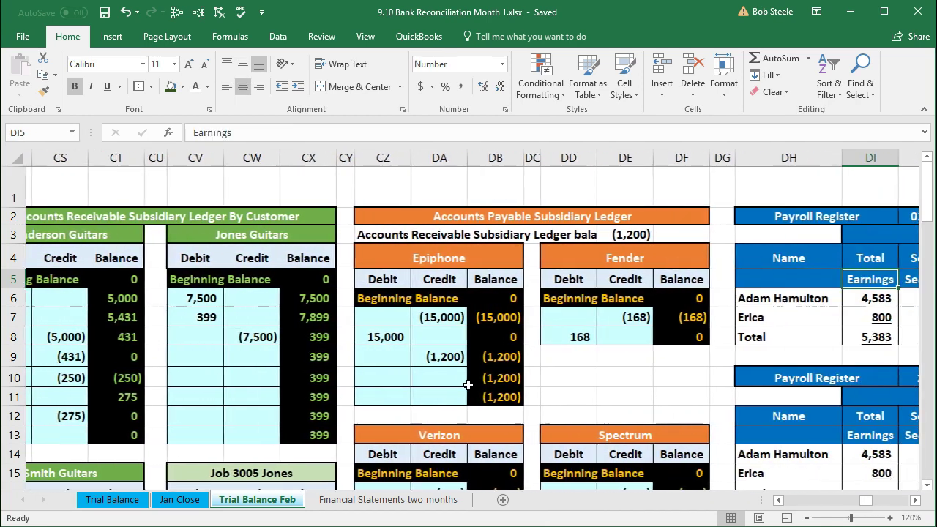
pyautogui.press('Right')
pyautogui.press('Right')
pyautogui.press('Right')
pyautogui.press('Right')
pyautogui.press('Right')
pyautogui.press('Right')
pyautogui.press('Right')
pyautogui.press('Right')
pyautogui.press('Right')
pyautogui.press('Right')
pyautogui.press('Right')
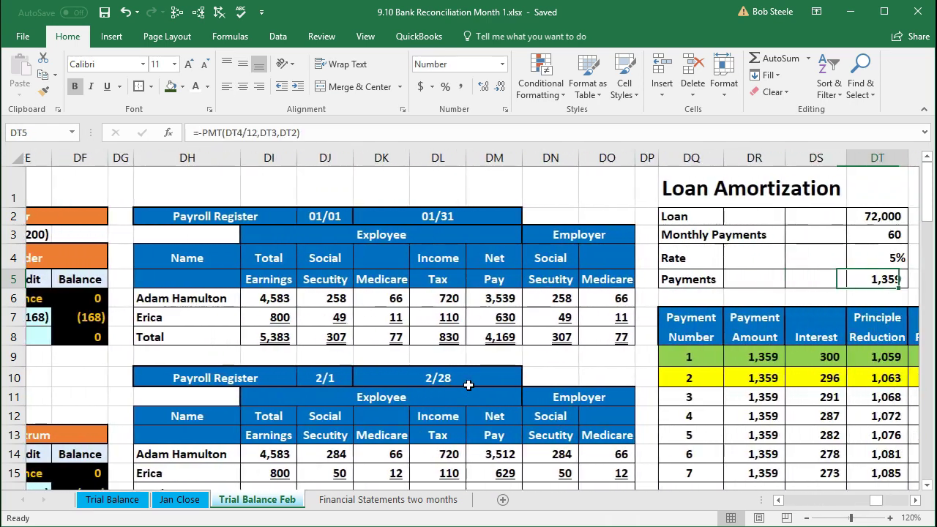
pyautogui.press('Right')
pyautogui.press('Right')
pyautogui.press('Right')
pyautogui.press('Right')
pyautogui.press('Right')
pyautogui.press('Right')
pyautogui.press('Right')
pyautogui.press('Right')
pyautogui.press('Right')
pyautogui.press('Right')
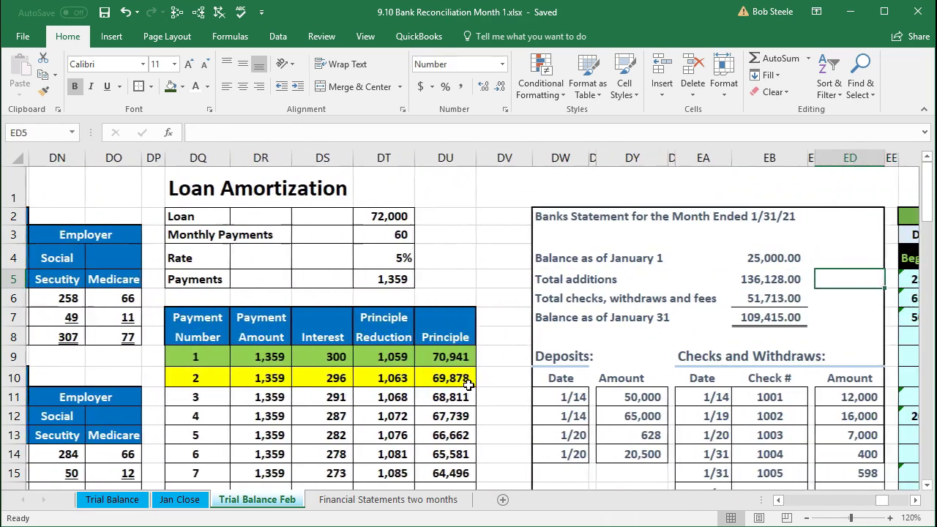
pyautogui.press('Right')
pyautogui.press('Right')
pyautogui.press('Right')
pyautogui.press('Right')
pyautogui.press('Right')
pyautogui.press('Right')
pyautogui.press('Right')
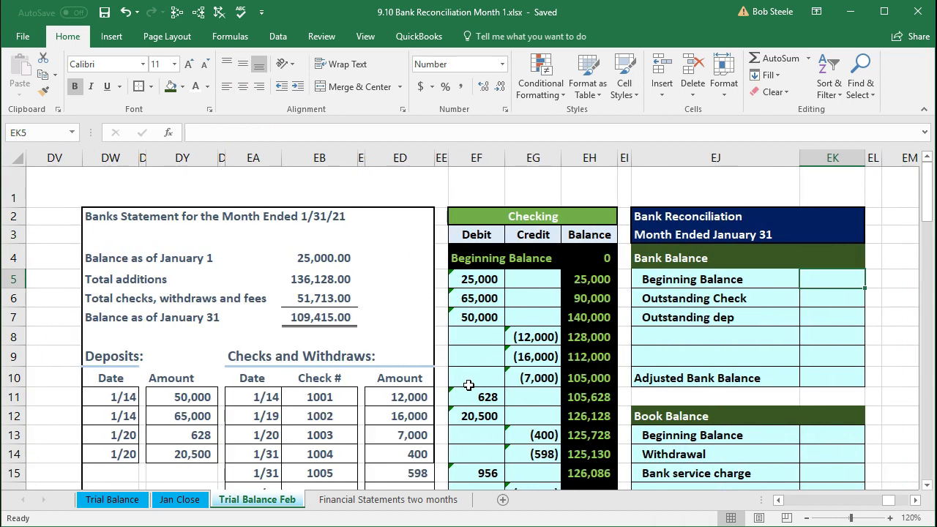
# Step: Examine the layout of the reconciliation area from column DW to EK, covering the bank statement heading and the Checking ledger heading
pyautogui.click(110, 159)
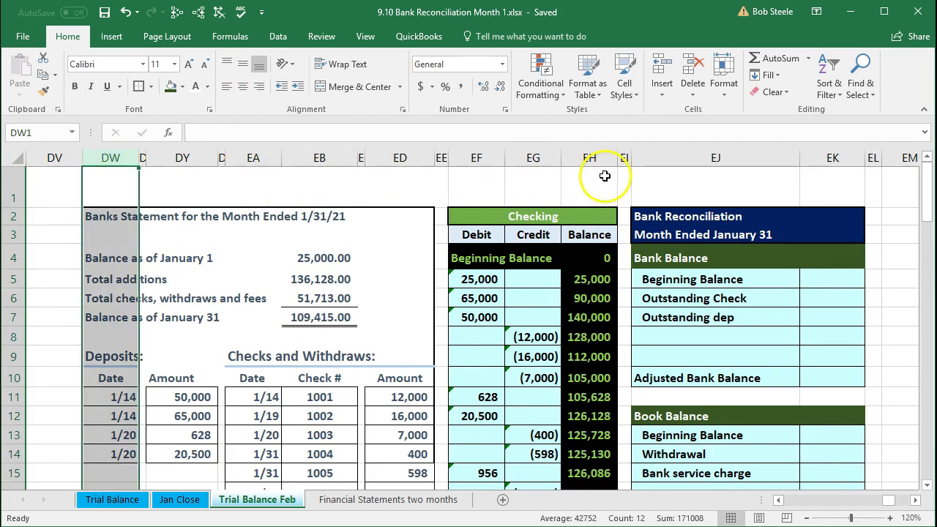
pyautogui.click(834, 158)
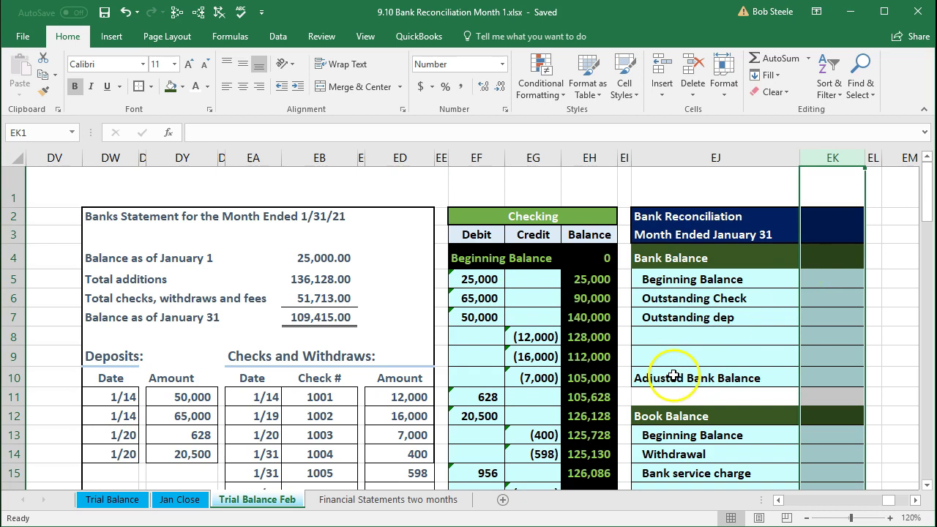
pyautogui.moveTo(95, 215); pyautogui.dragTo(385, 232)
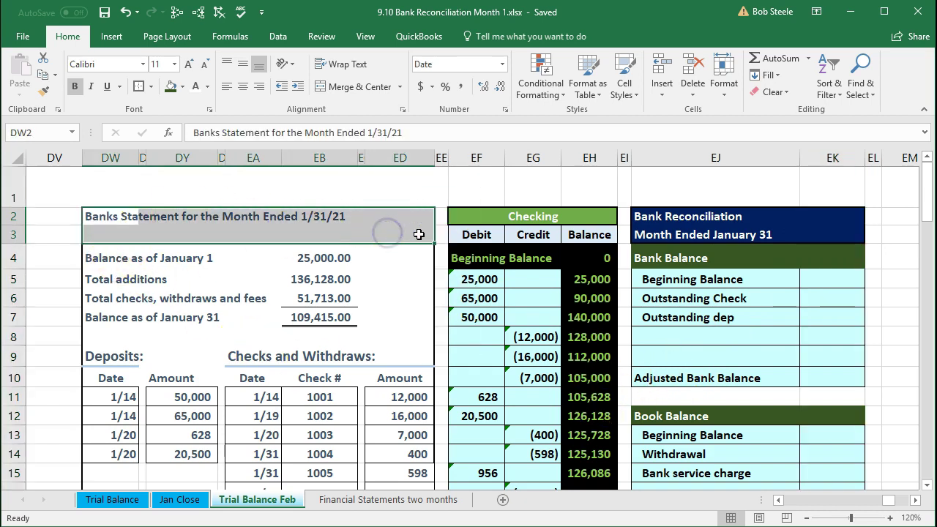
pyautogui.click(464, 219)
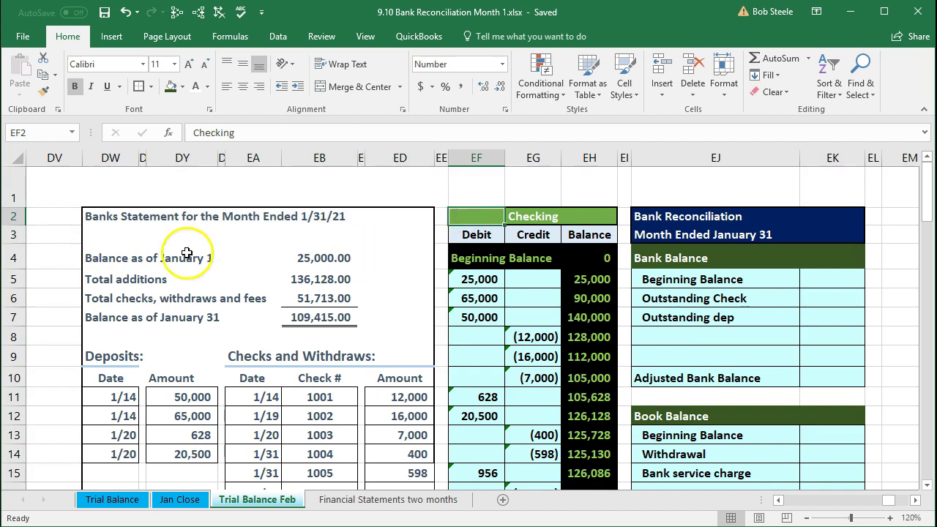
# Step: Review the January bank statement summary from its opening balance through additions and withdrawals to the January 31 balance
pyautogui.click(95, 214)
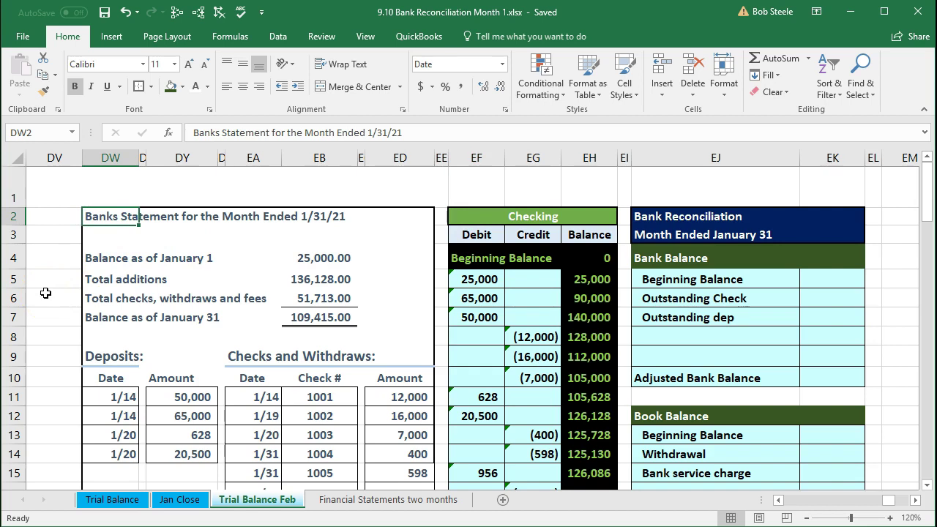
pyautogui.click(83, 283)
pyautogui.click(307, 258)
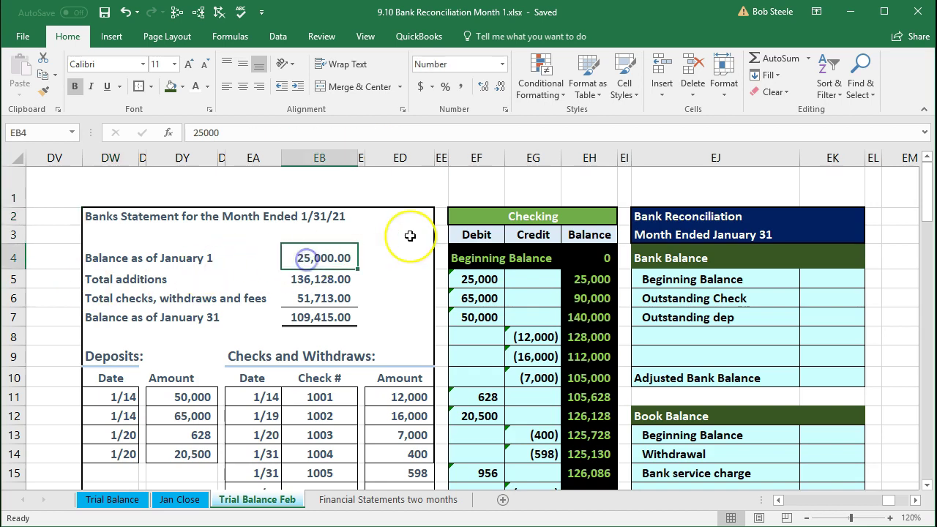
pyautogui.press('Down')
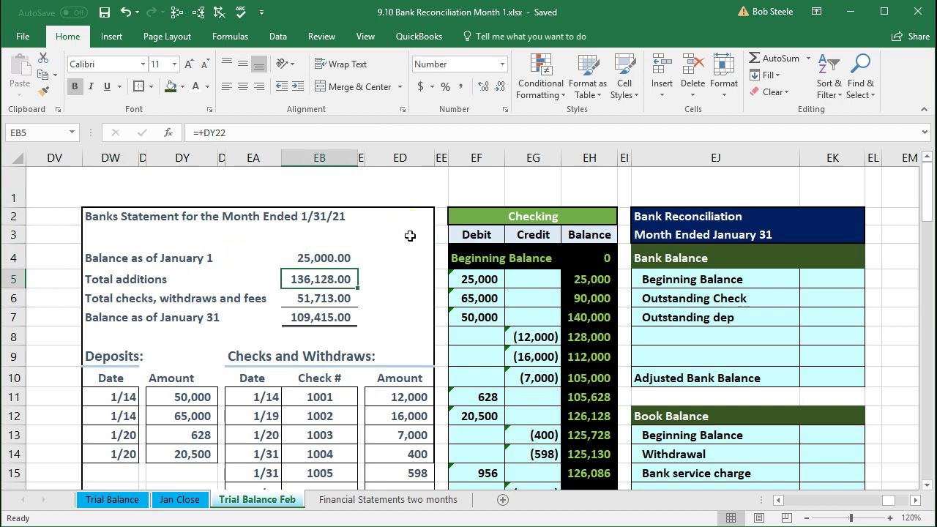
pyautogui.press('Down')
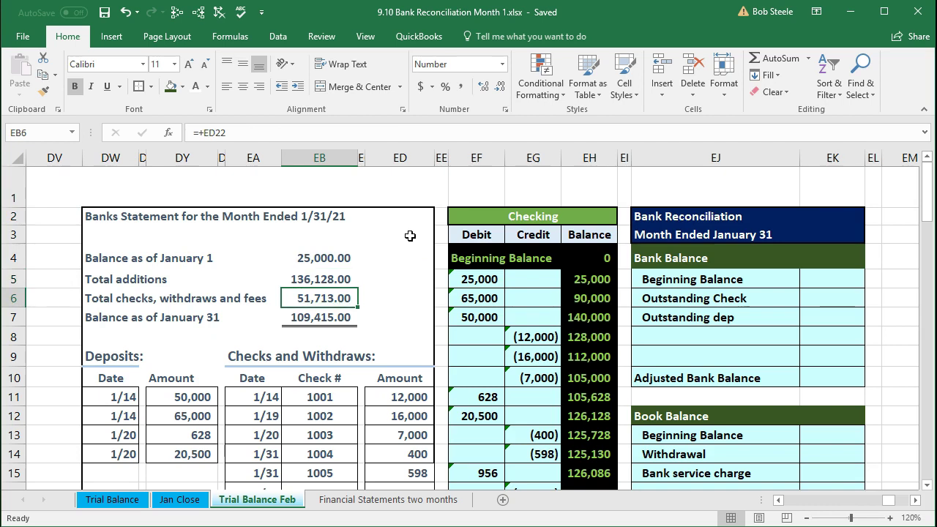
pyautogui.press('Down')
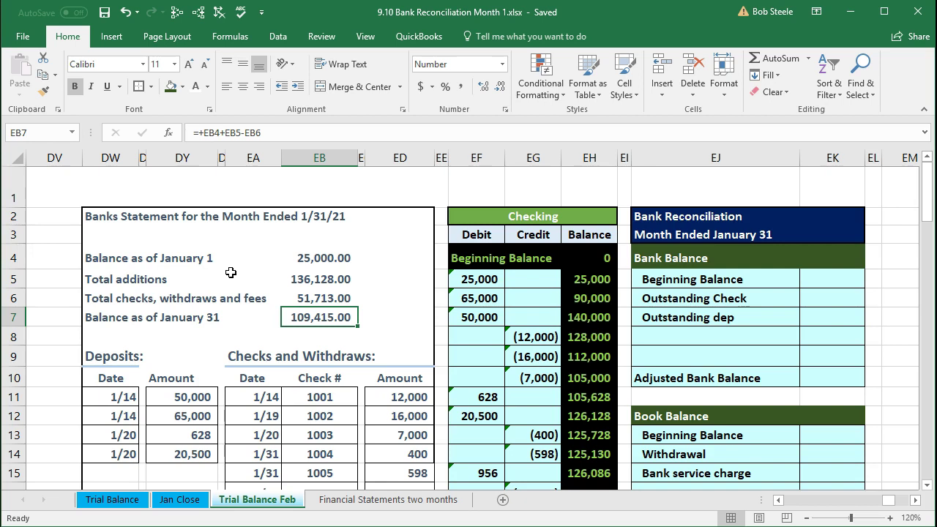
# Step: Examine the dated deposit entries on the January bank statement, from the first row to the last
pyautogui.scroll(-1, 231, 273)
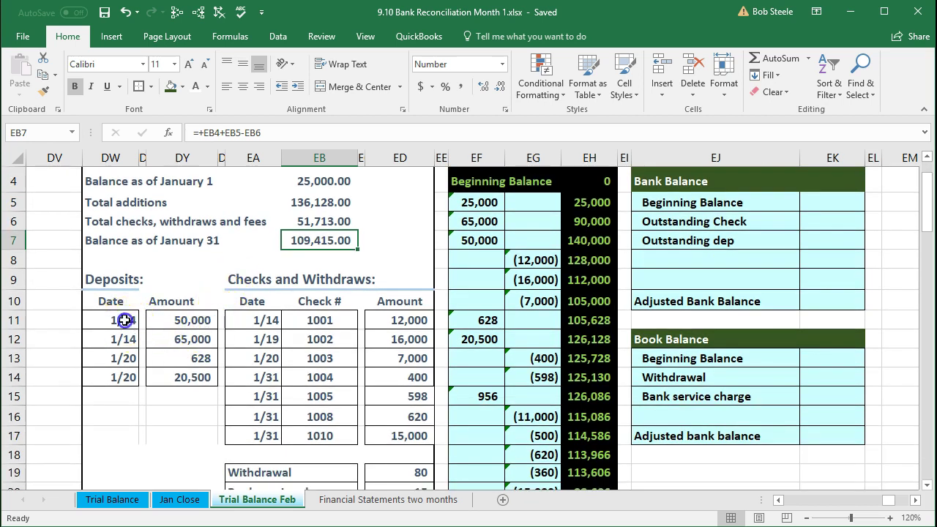
pyautogui.click(125, 320)
pyautogui.press('Right')
pyautogui.press('Down')
pyautogui.press('Right')
pyautogui.press('Down')
pyautogui.press('Down')
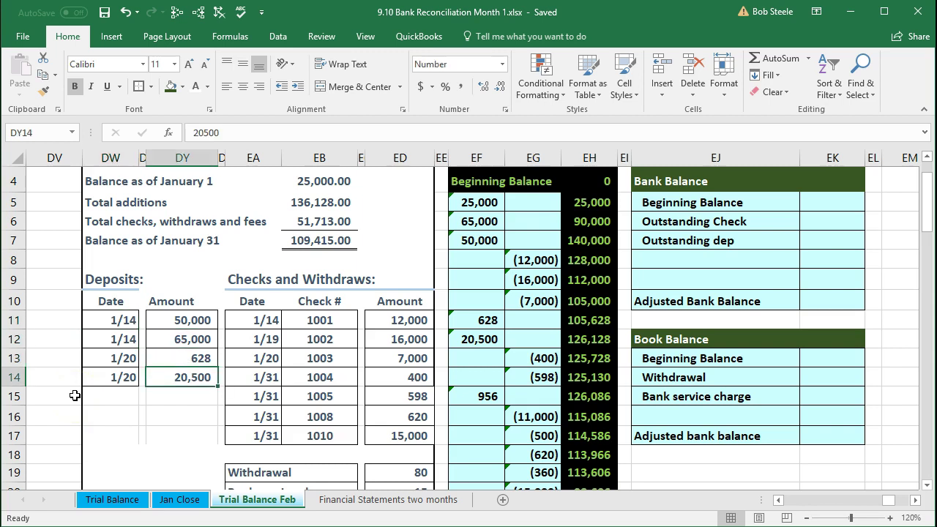
# Step: Examine the bank statement's Checks and Withdraws list, reading the amounts for checks 1001 through 1010
pyautogui.press('Right')
pyautogui.press('Right')
pyautogui.press('Up')
pyautogui.press('Up')
pyautogui.press('Up')
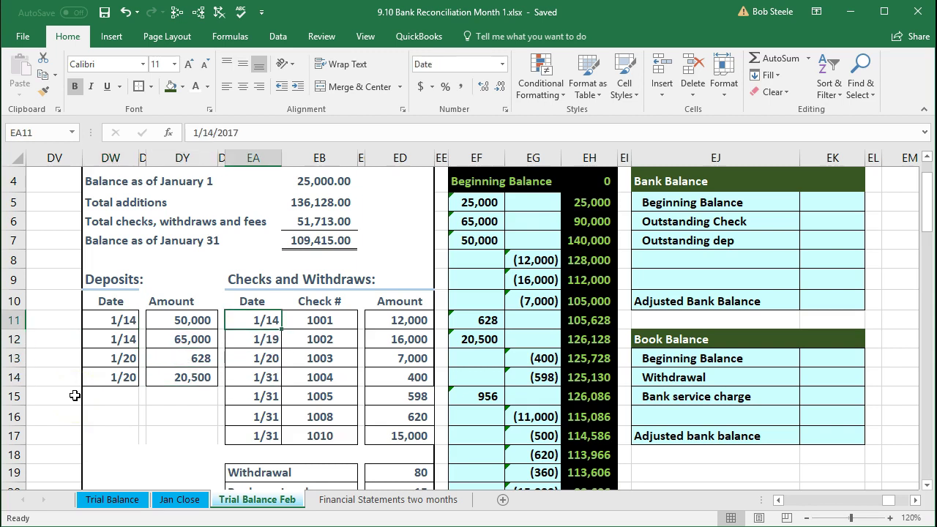
pyautogui.press('Right')
pyautogui.press('Right')
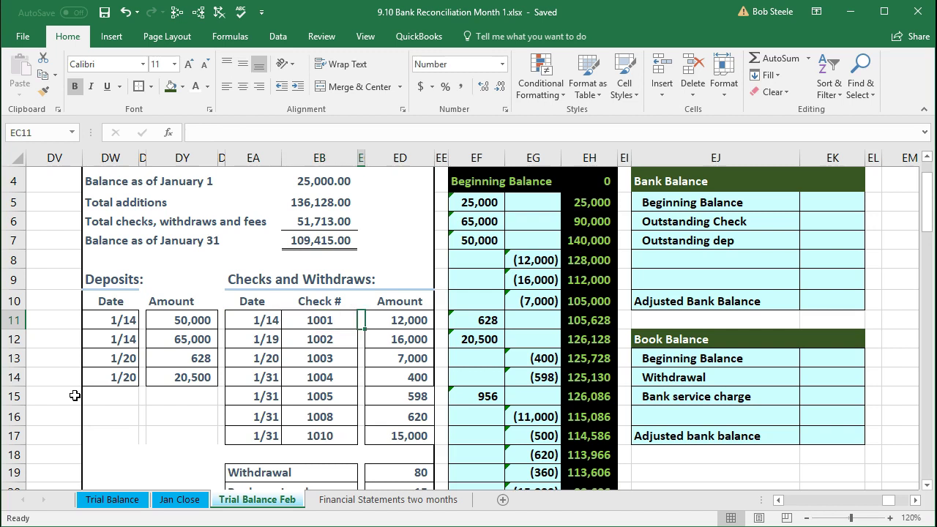
pyautogui.press('Right')
pyautogui.press('Down')
pyautogui.press('Down')
pyautogui.press('Down')
pyautogui.press('Down')
pyautogui.press('Down')
pyautogui.press('Down')
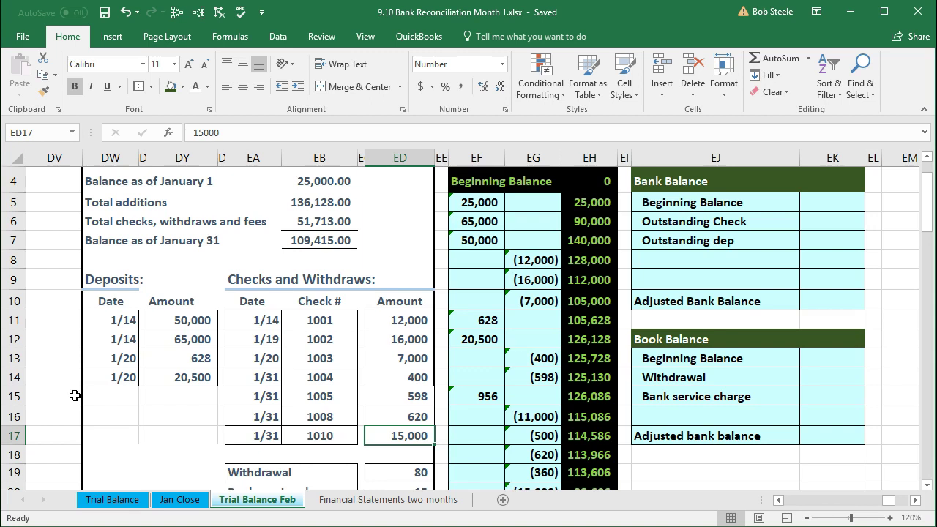
# Step: Inspect the withdrawal and bank service charge amounts below the cleared checks on the bank statement
pyautogui.scroll(-1, 75, 395)
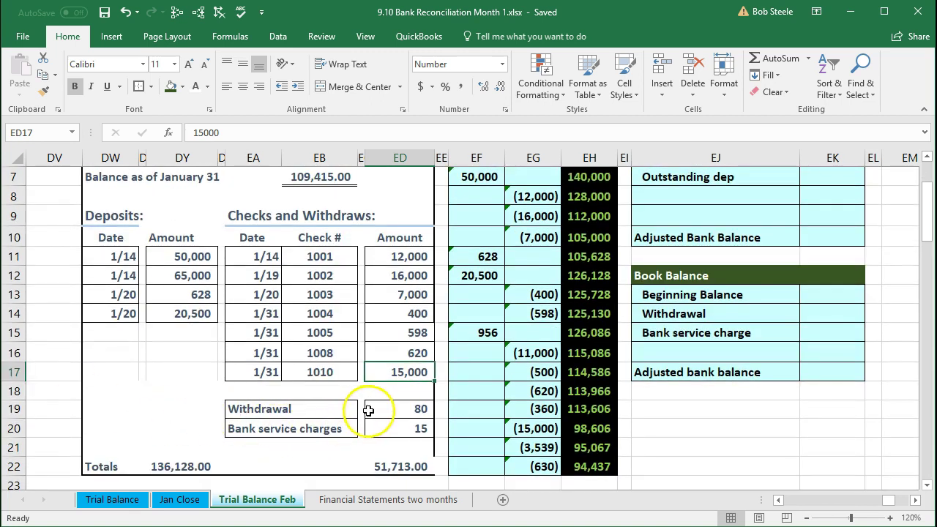
pyautogui.click(368, 411)
pyautogui.press('Down')
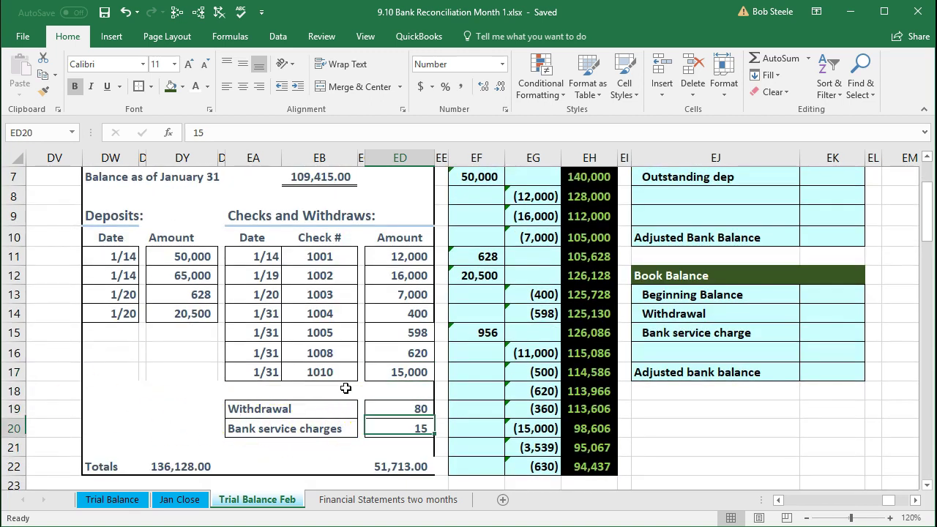
# Step: Compare the bank statement's withdrawal and deposit totals in row 22 with the matching total lines in its summary
pyautogui.click(397, 467)
pyautogui.scroll(-1, 347, 471)
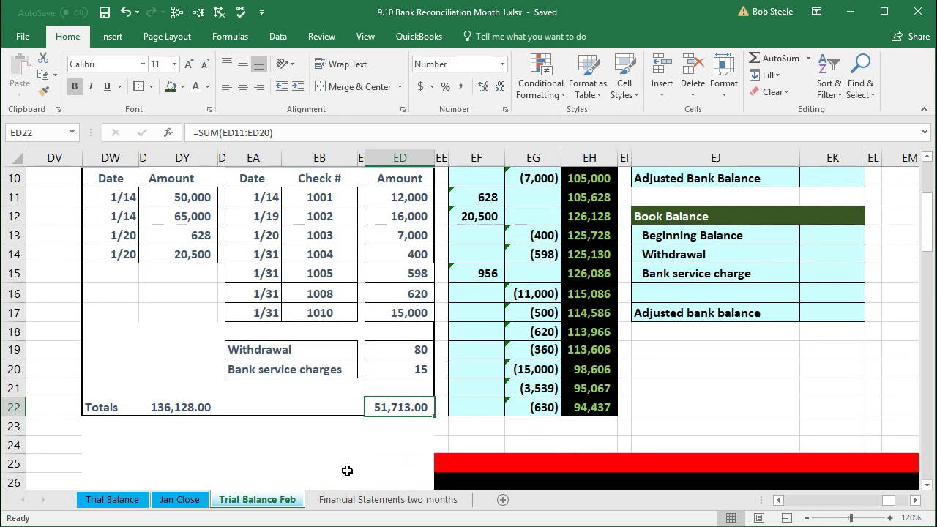
pyautogui.click(197, 411)
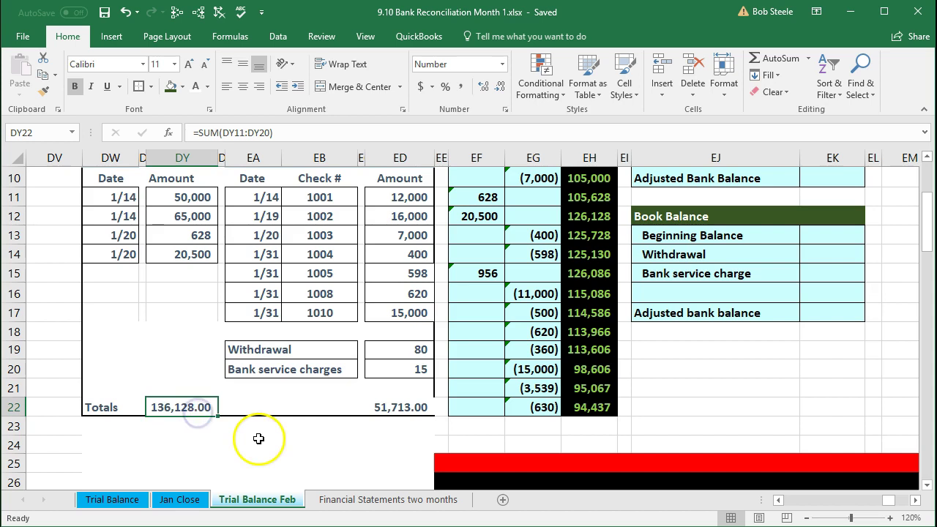
pyautogui.scroll(2, 256, 410)
pyautogui.click(300, 206)
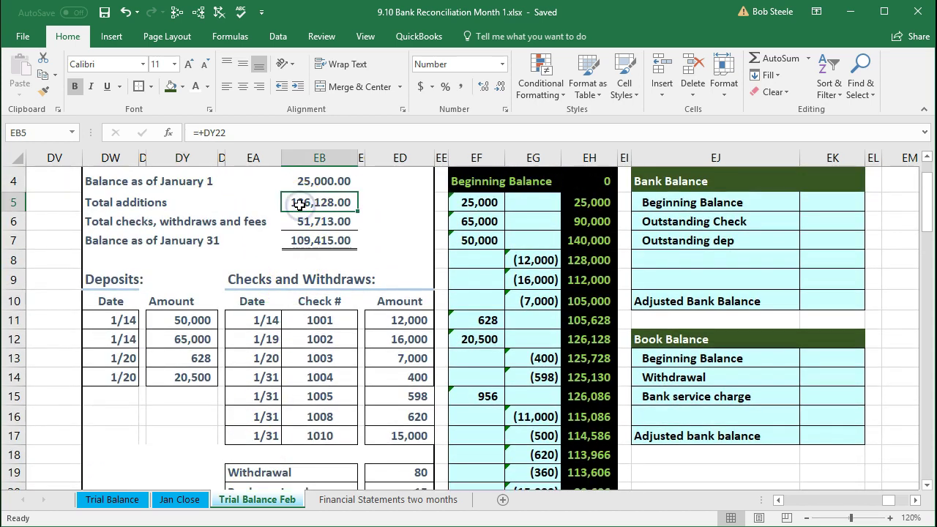
pyautogui.press('Down')
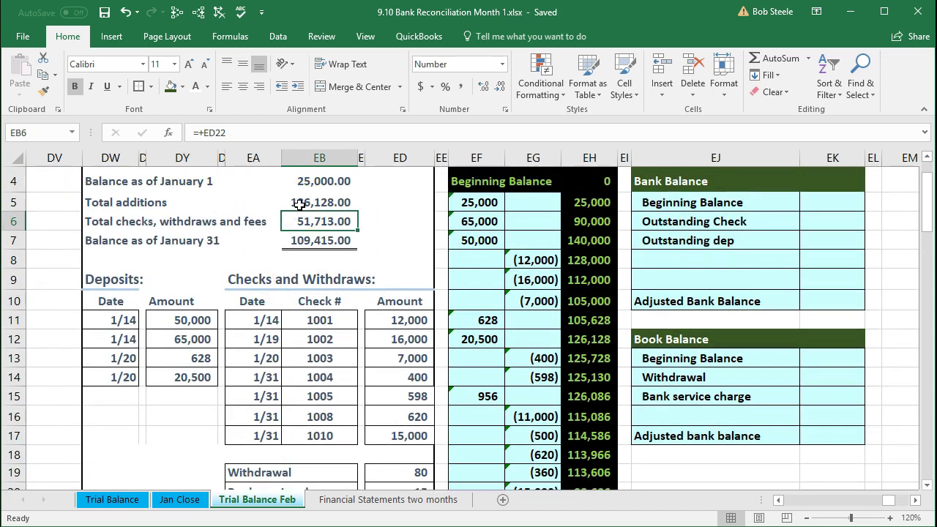
# Step: Check the four individual deposit amounts and the amounts of checks 1001 and 1002 on the bank statement
pyautogui.click(254, 357)
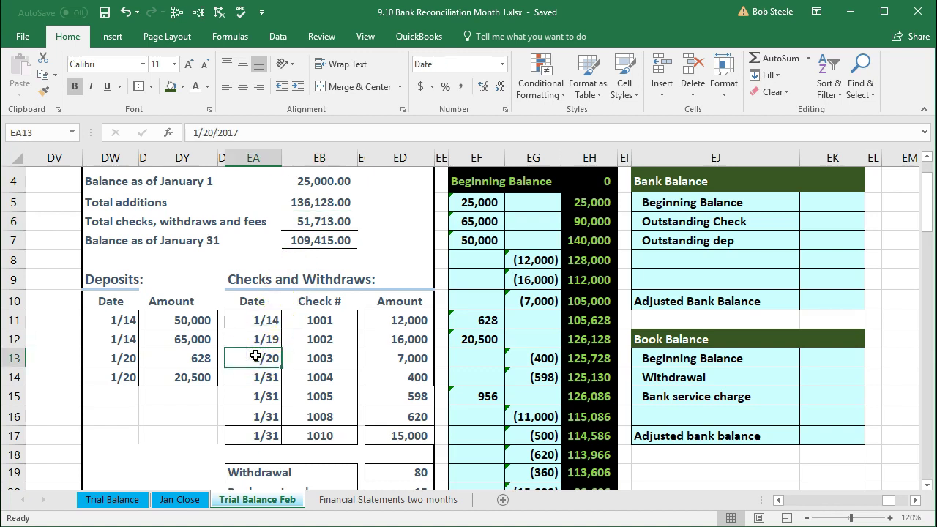
pyautogui.click(192, 319)
pyautogui.click(192, 339)
pyautogui.click(197, 358)
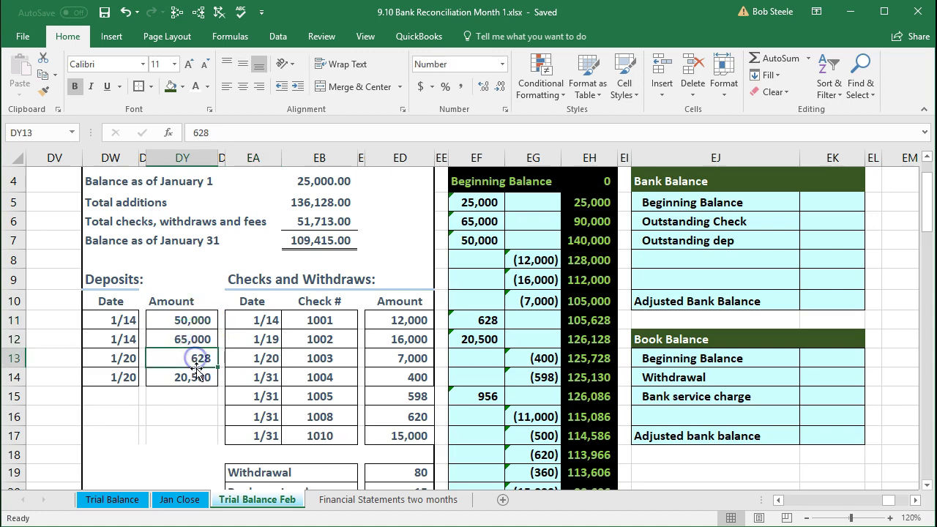
pyautogui.click(197, 376)
pyautogui.click(399, 320)
pyautogui.click(393, 337)
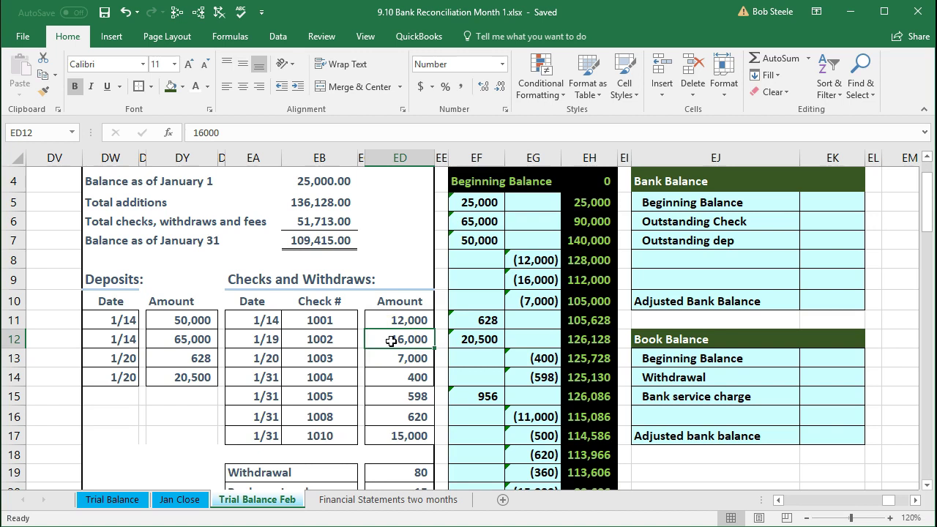
# Step: Compare the Checking ledger beside the bank statement with the Checking account and its balance on the Trial Balance sheet
pyautogui.scroll(2, 392, 341)
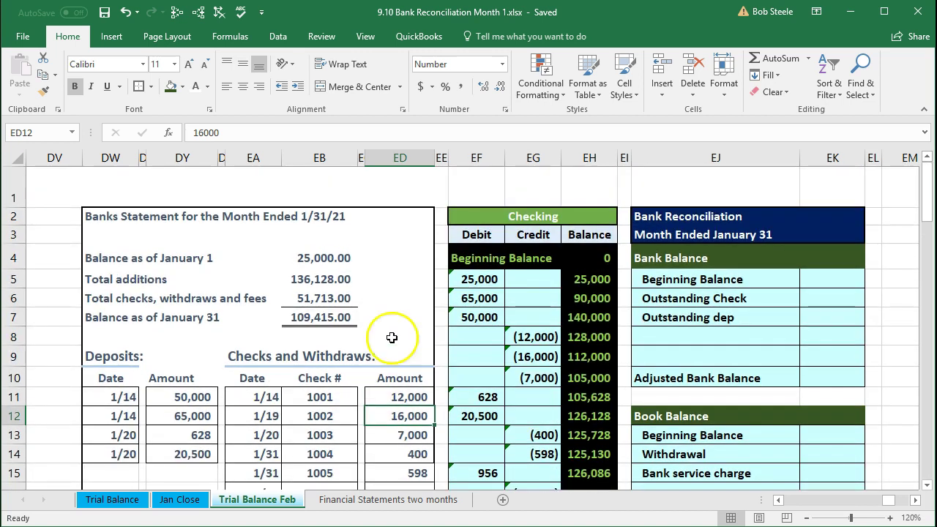
pyautogui.moveTo(465, 217); pyautogui.dragTo(564, 216)
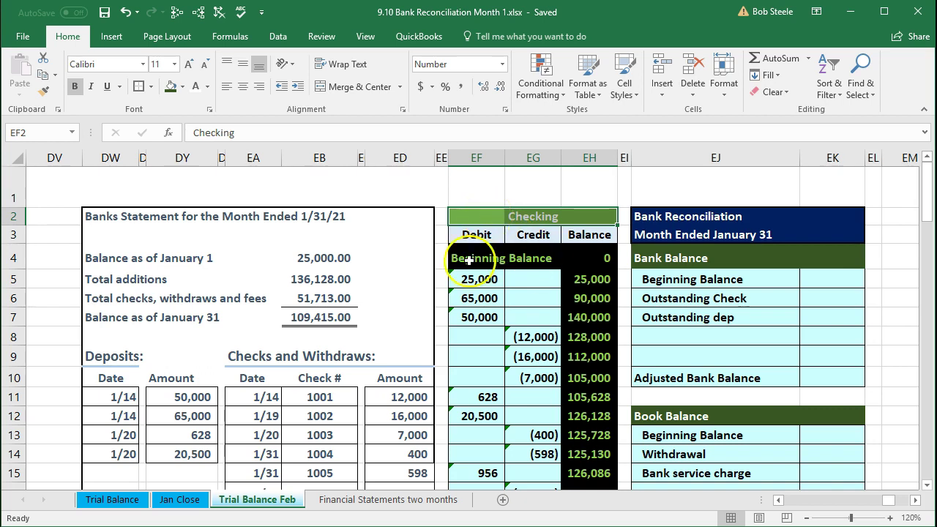
pyautogui.click(108, 504)
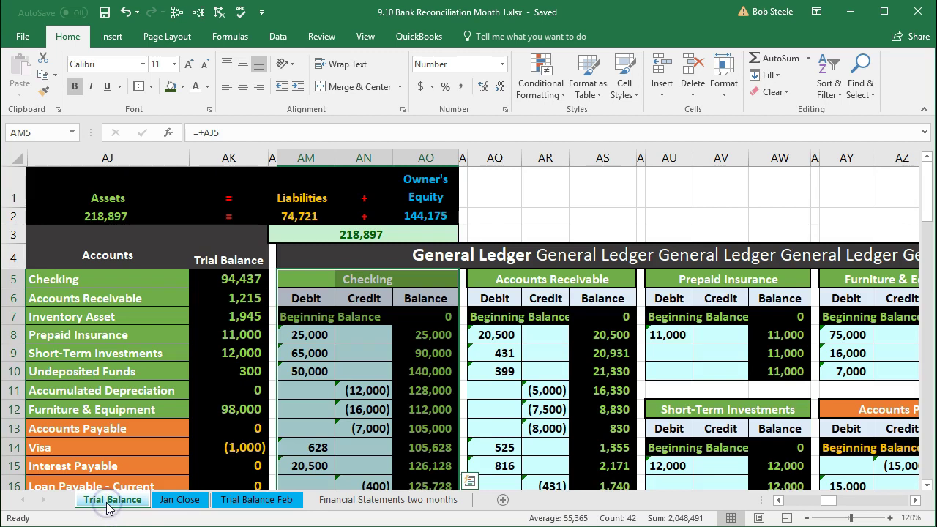
pyautogui.click(285, 423)
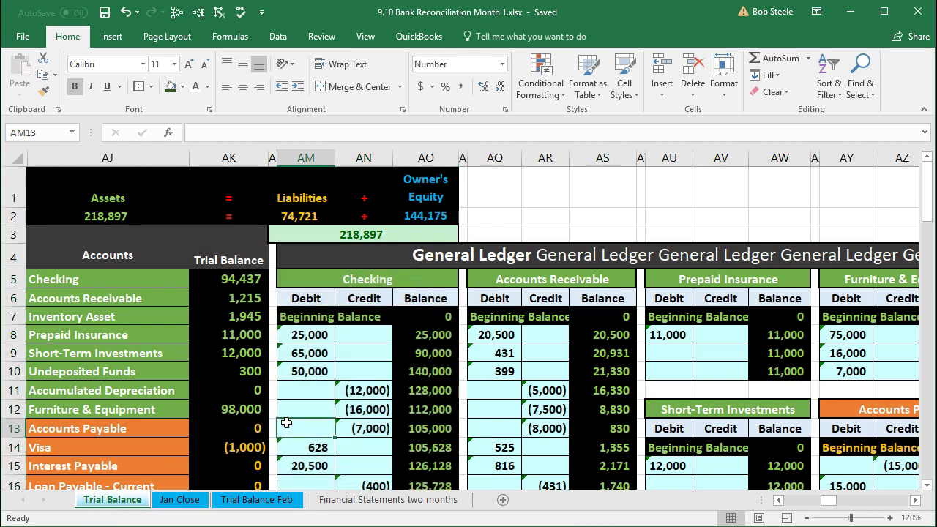
pyautogui.click(253, 279)
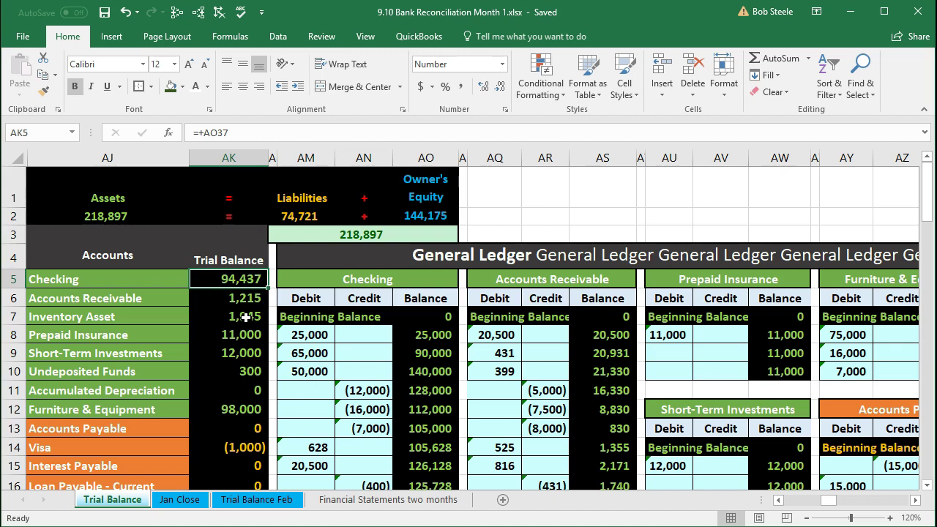
pyautogui.click(307, 335)
pyautogui.scroll(-1, 300, 330)
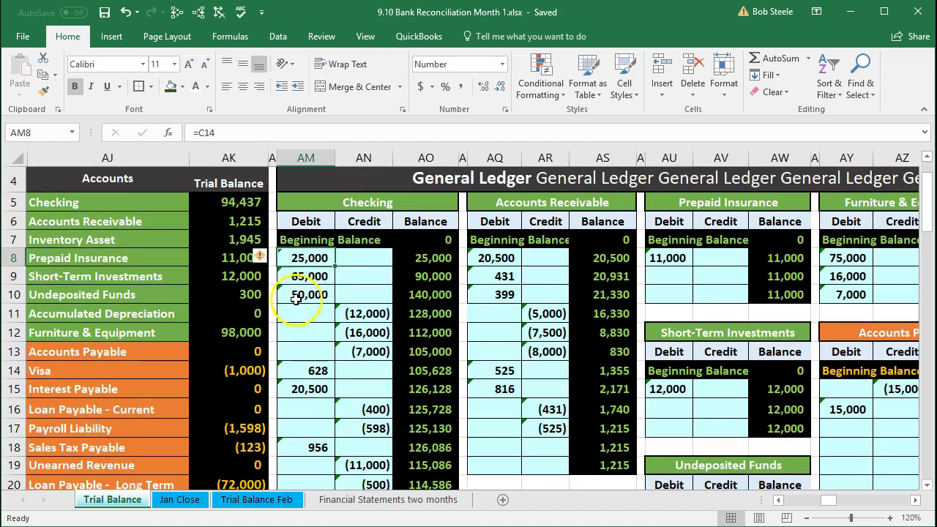
# Step: Trace the precedents and dependents of the Checking amount in the trial balance, following the arrow to the Checking ledger's last balance
pyautogui.click(245, 204)
pyautogui.click(197, 13)
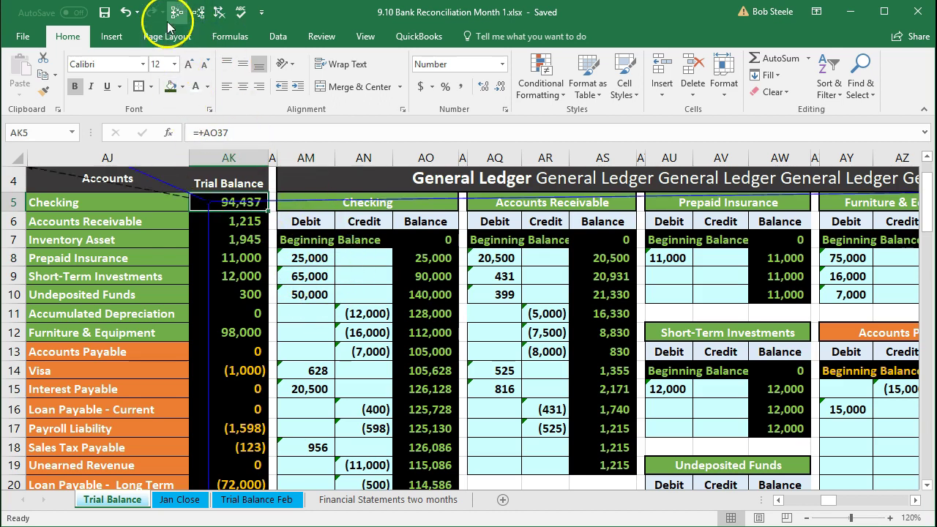
pyautogui.scroll(-2, 308, 245)
pyautogui.scroll(-4, 330, 271)
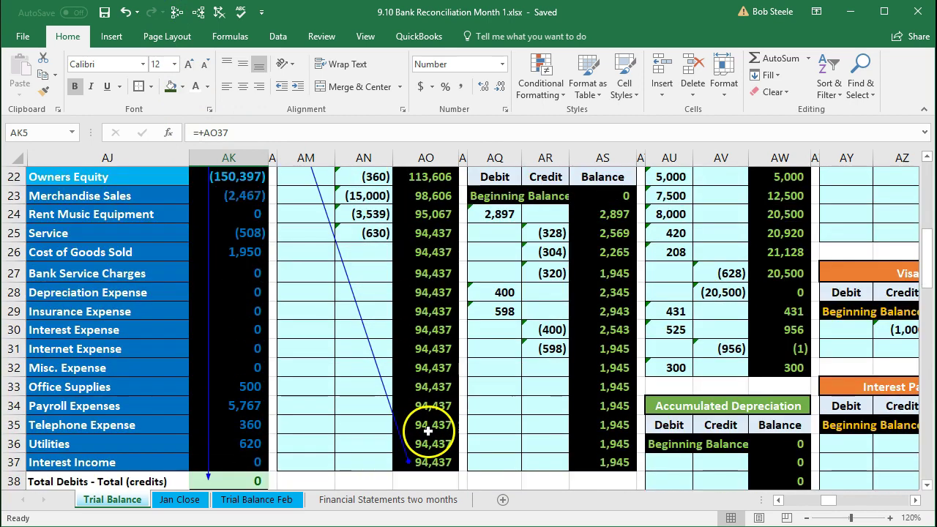
pyautogui.scroll(1, 428, 435)
pyautogui.scroll(4, 428, 435)
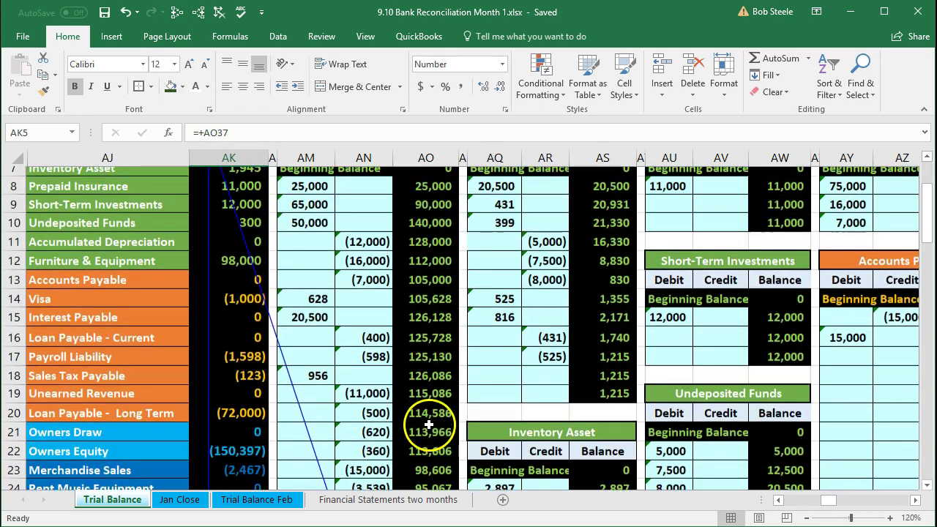
# Step: Inspect the first three debit entries of the Checking ledger on the Trial Balance sheet
pyautogui.click(311, 198)
pyautogui.moveTo(311, 198); pyautogui.dragTo(341, 233)
pyautogui.scroll(1, 339, 300)
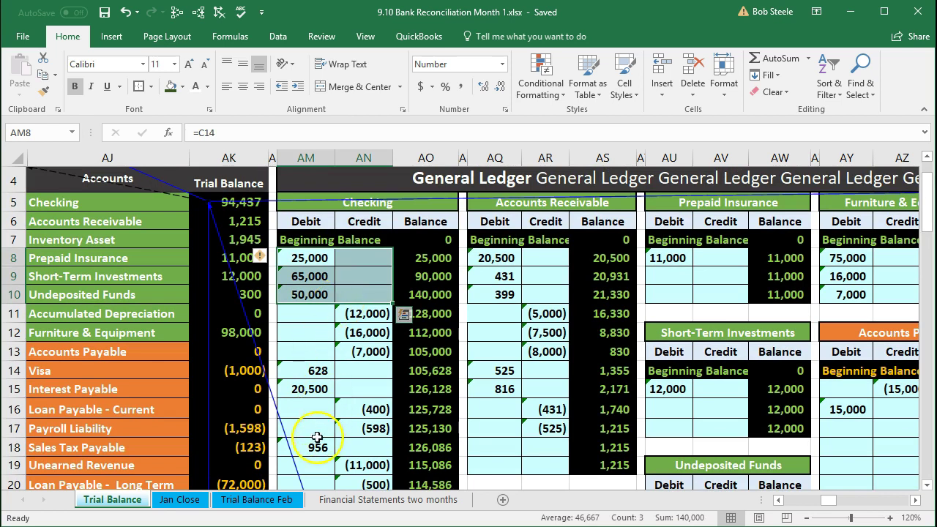
# Step: Return to the Trial Balance Feb sheet and inspect the Checking ledger's first debit and check 1001 on the bank statement
pyautogui.click(263, 505)
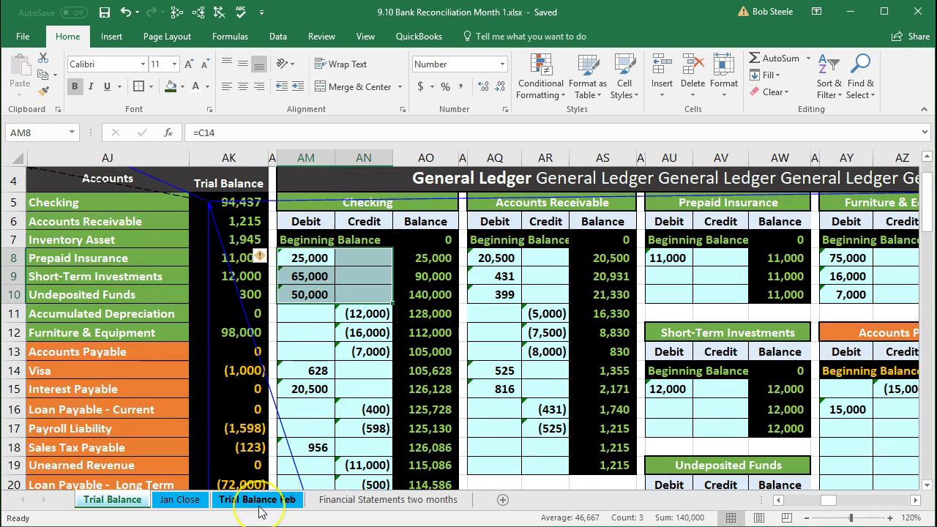
pyautogui.click(258, 505)
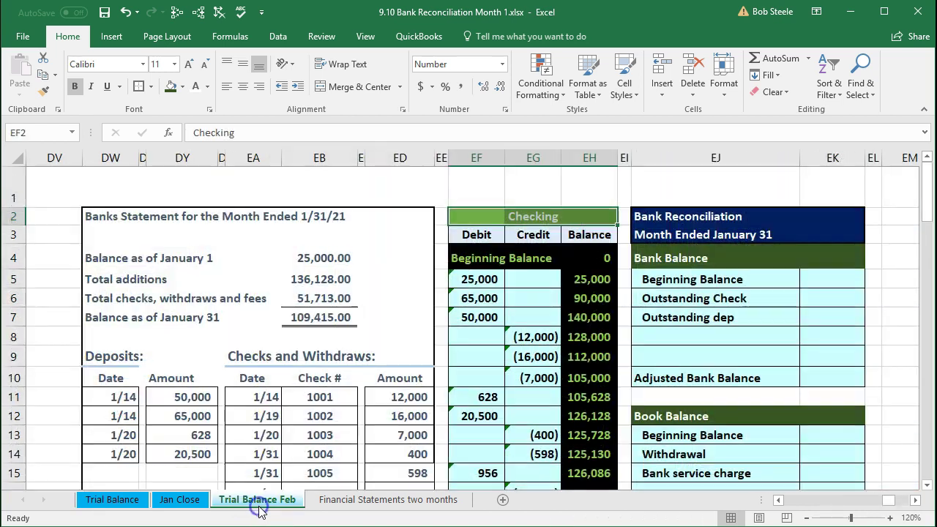
pyautogui.click(498, 298)
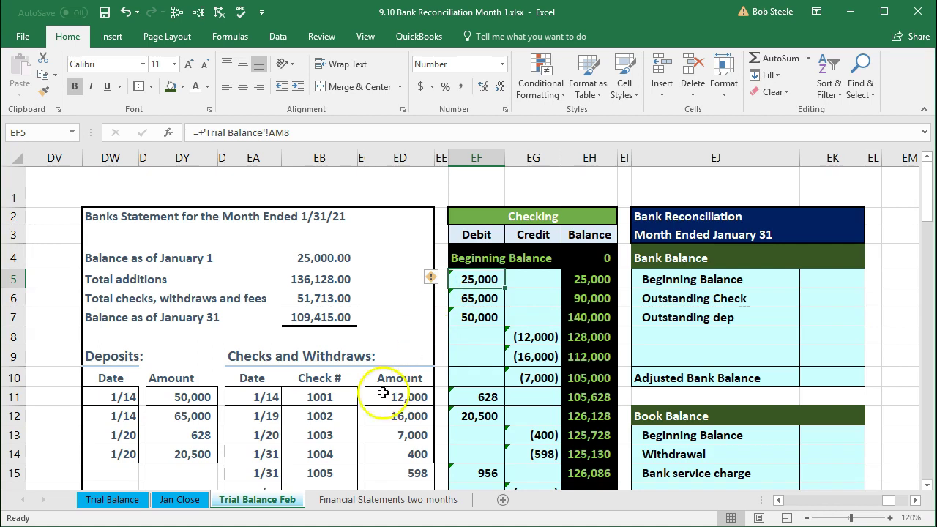
pyautogui.click(330, 398)
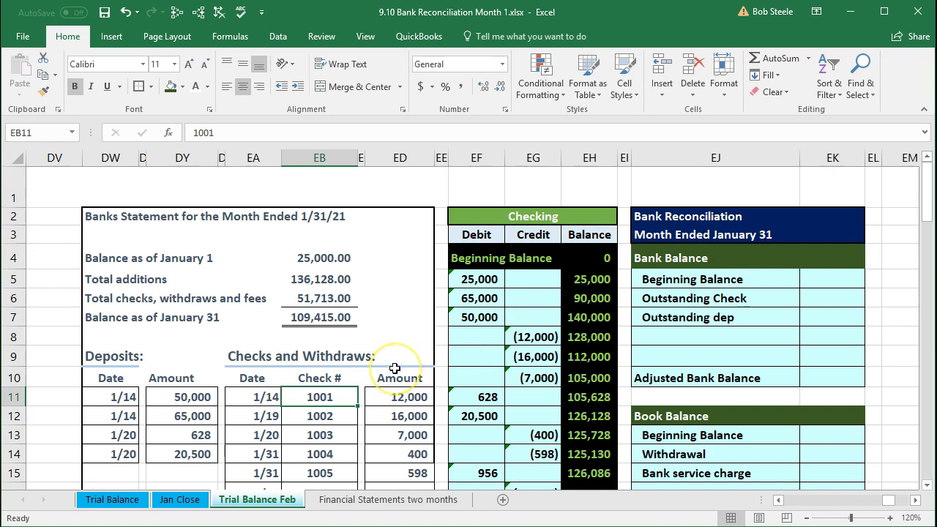
pyautogui.scroll(-1, 394, 368)
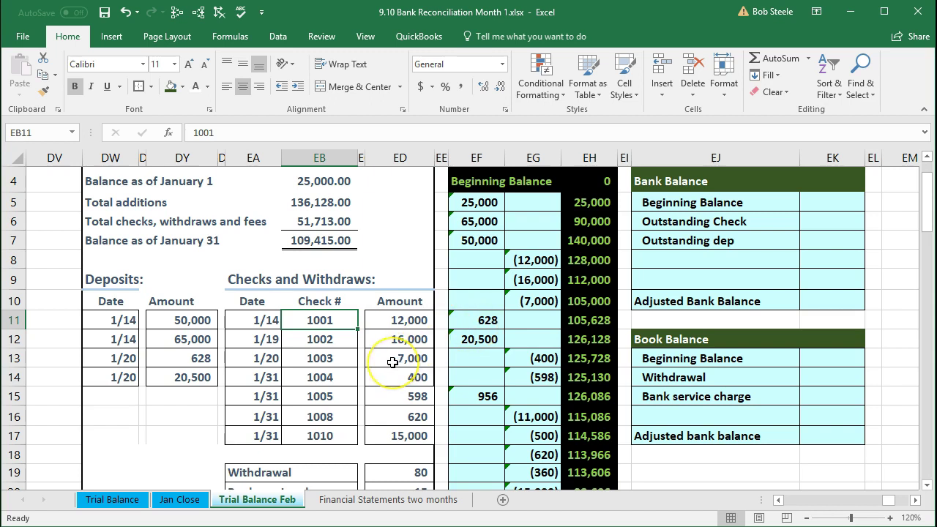
# Step: Fill the 50,000 deposit on the bank statement and the matching debit in the Checking ledger with light green
pyautogui.click(204, 321)
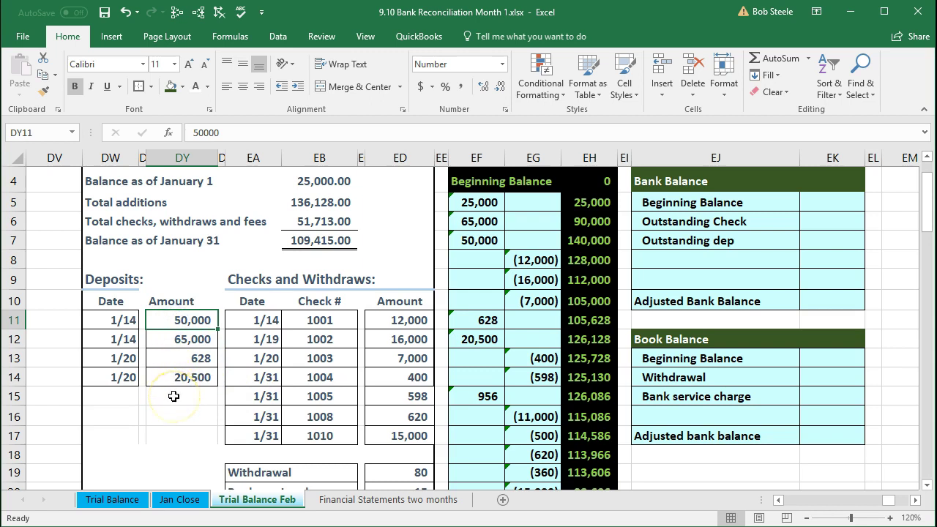
pyautogui.click(468, 242)
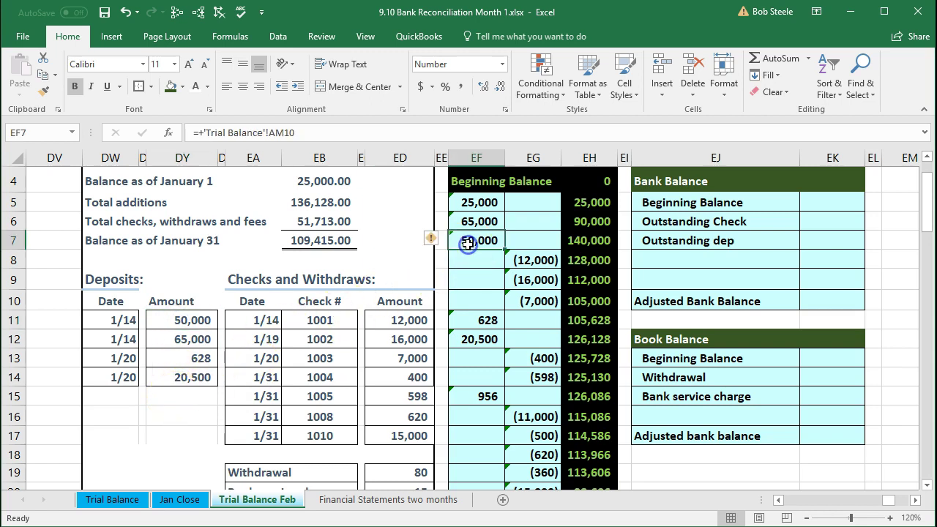
pyautogui.click(194, 321)
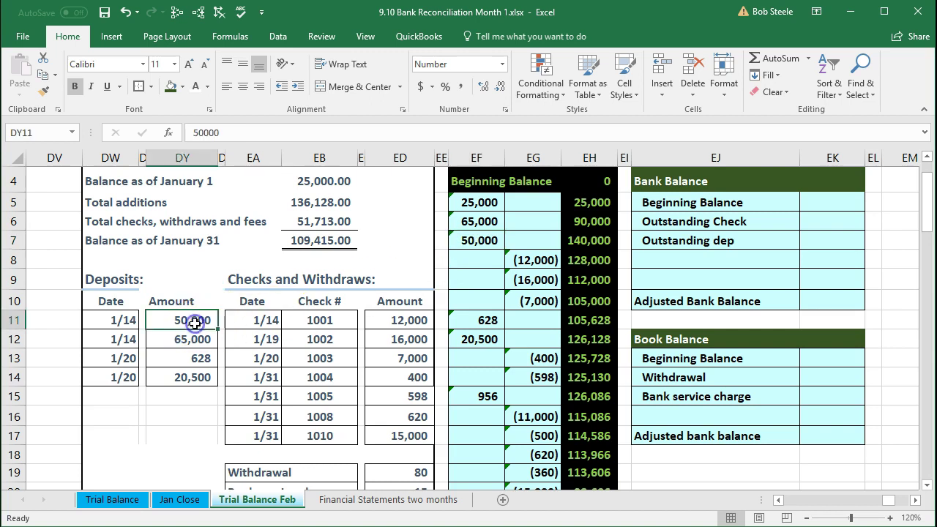
pyautogui.rightClick(196, 323)
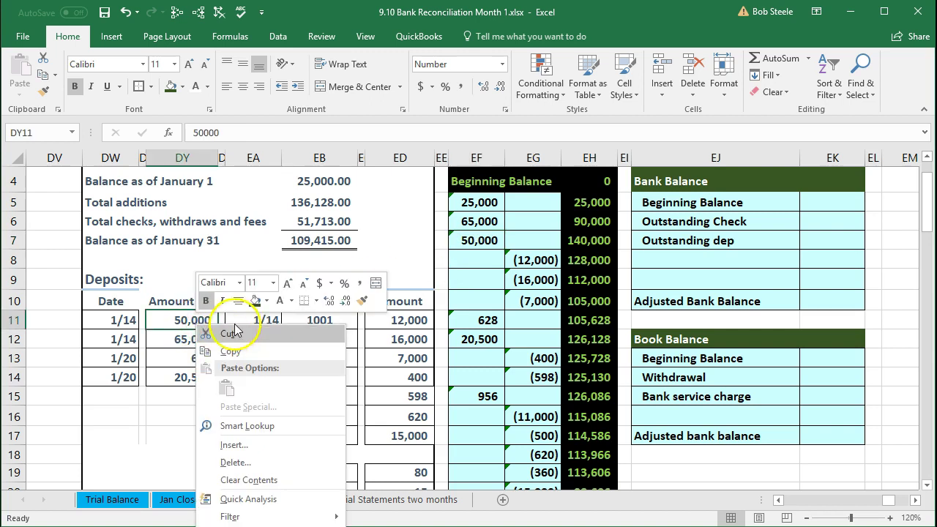
pyautogui.click(267, 301)
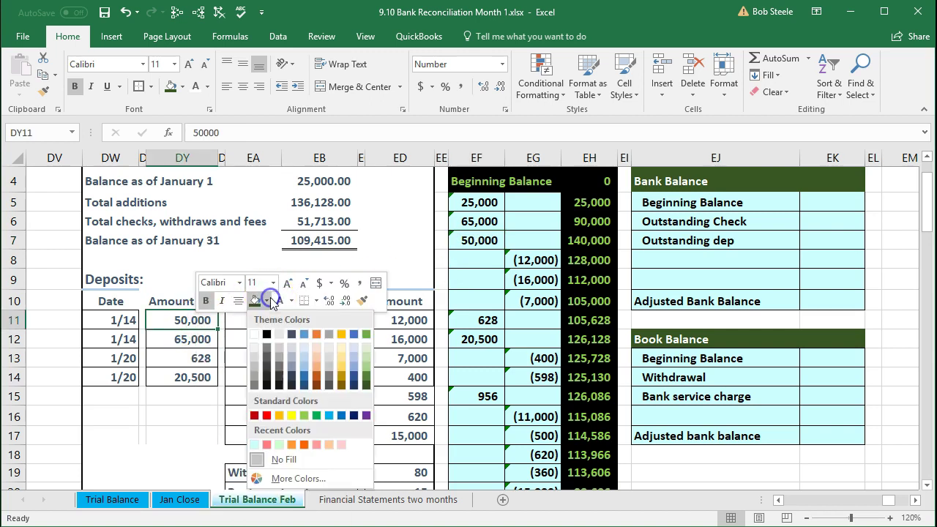
pyautogui.click(303, 417)
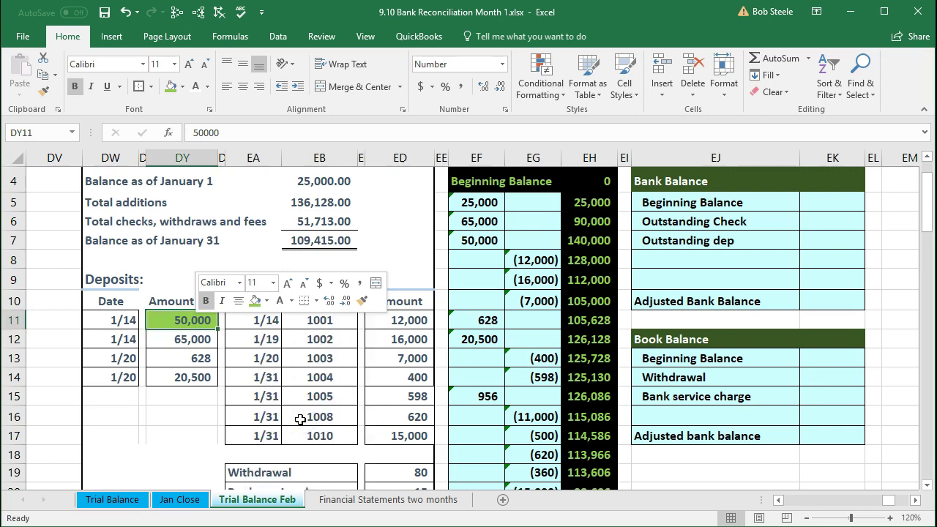
pyautogui.click(455, 245)
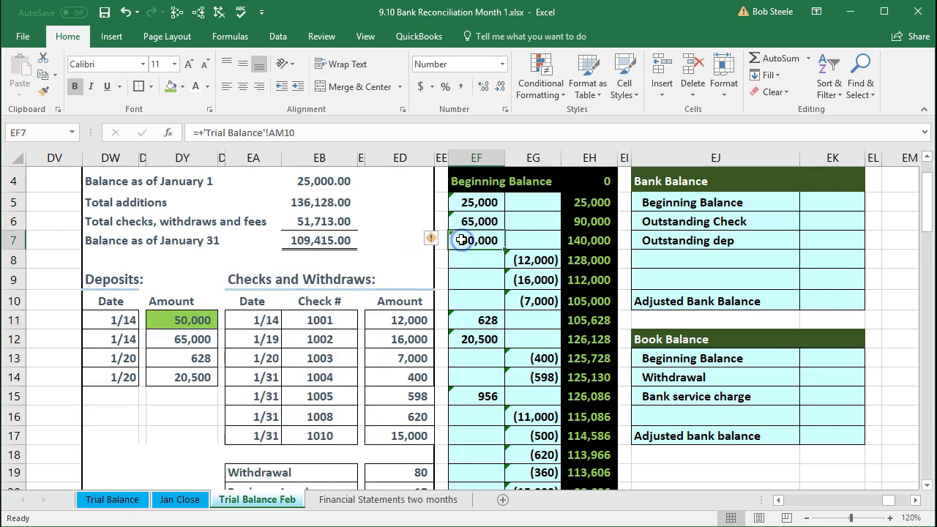
pyautogui.rightClick(462, 242)
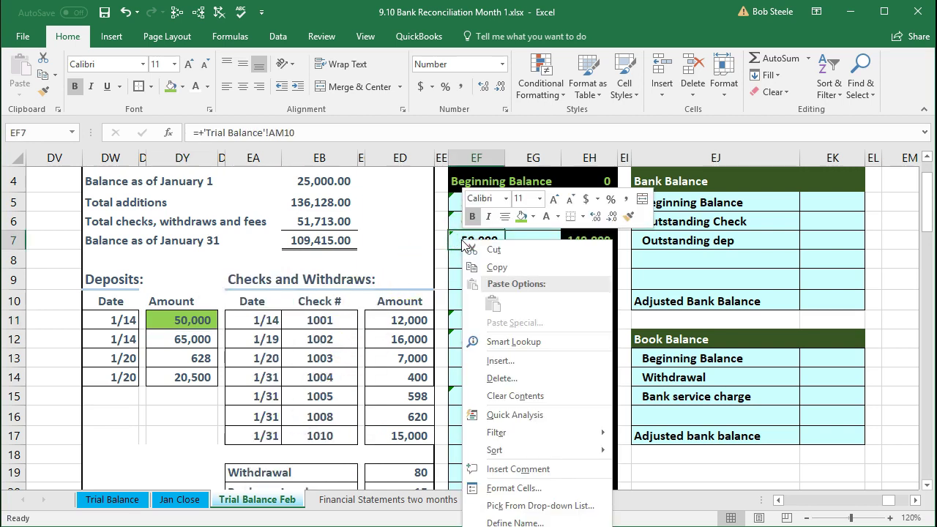
pyautogui.click(520, 216)
pyautogui.click(268, 358)
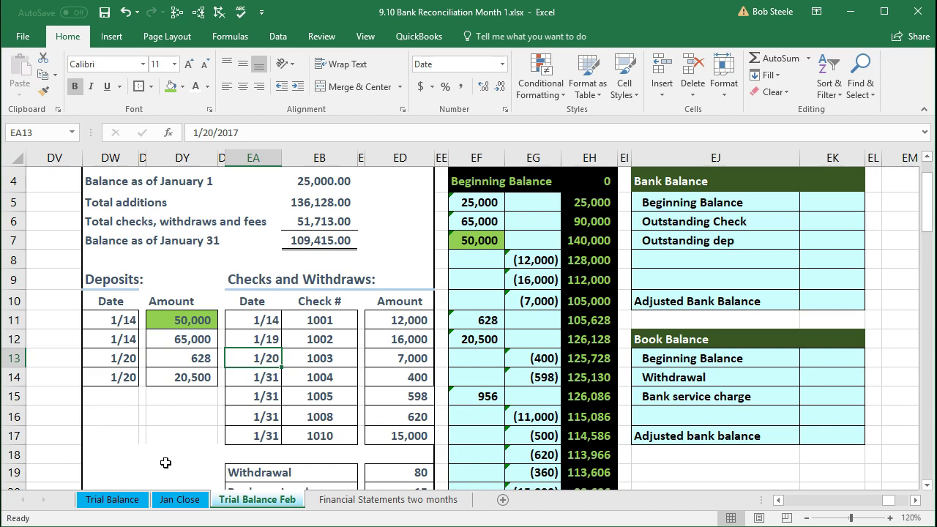
# Step: Highlight the 65,000 bank statement deposit and the matching Checking ledger debit with the same light green fill
pyautogui.click(98, 320)
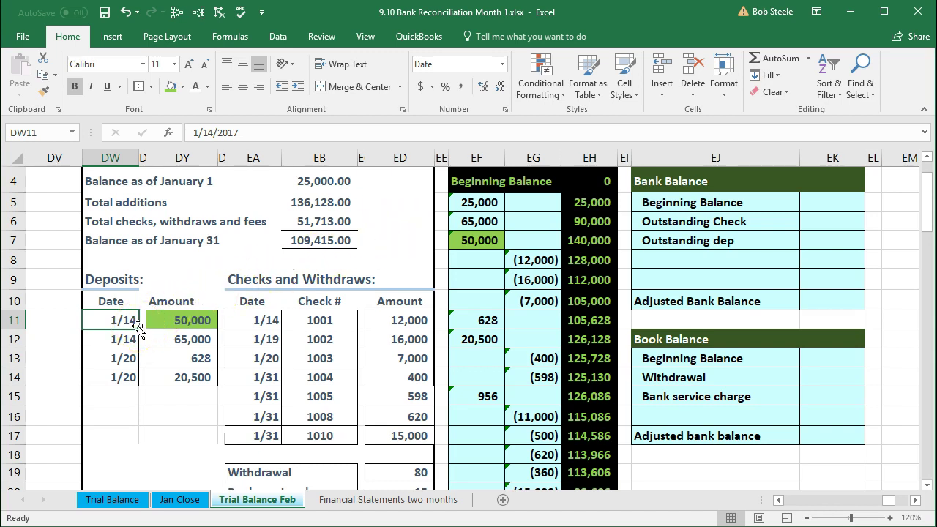
pyautogui.click(166, 341)
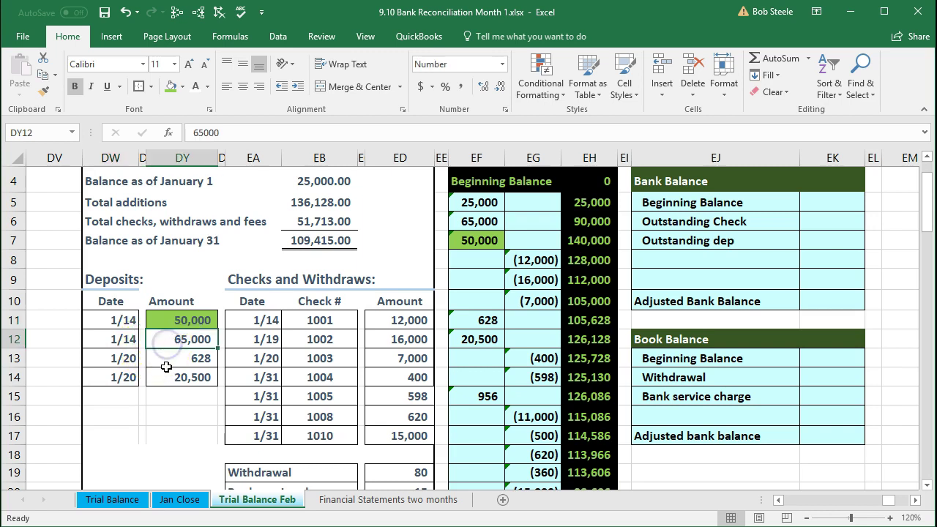
pyautogui.click(462, 221)
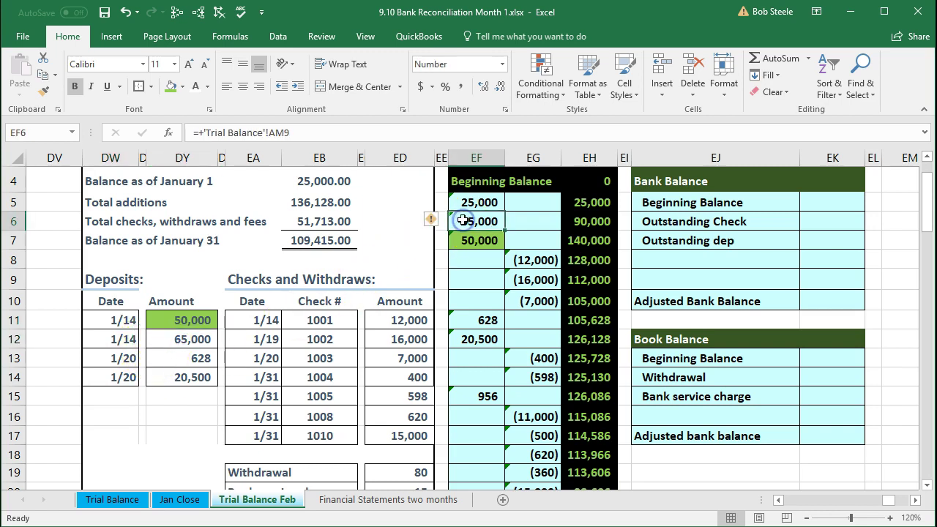
pyautogui.click(192, 340)
pyautogui.rightClick(199, 341)
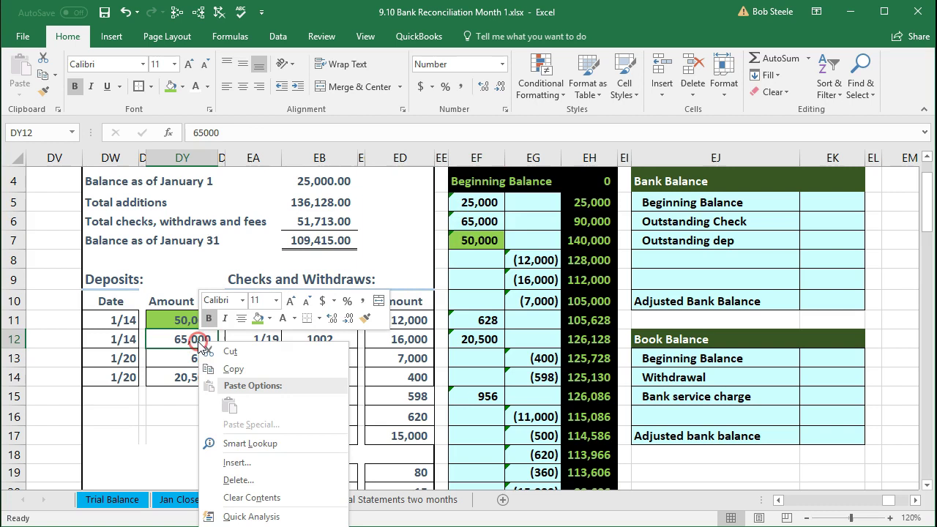
pyautogui.click(258, 317)
pyautogui.click(467, 221)
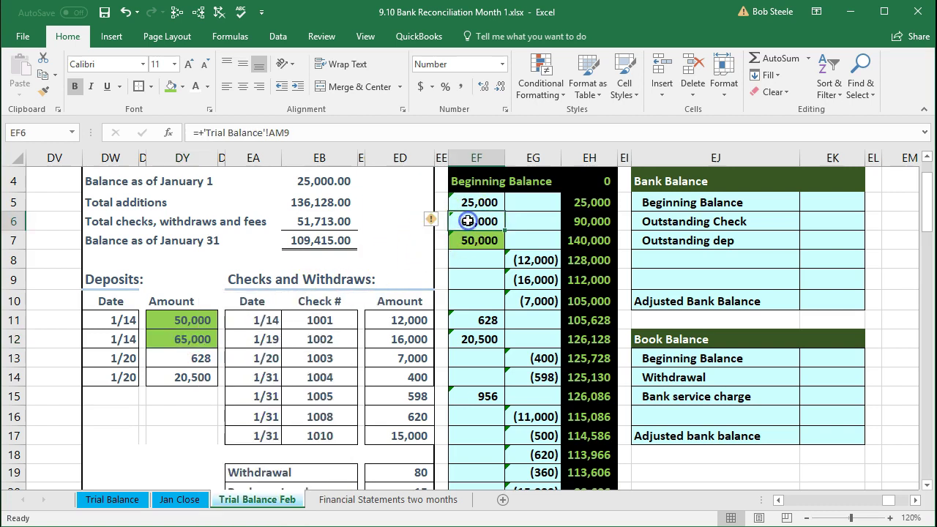
pyautogui.rightClick(468, 221)
pyautogui.click(526, 198)
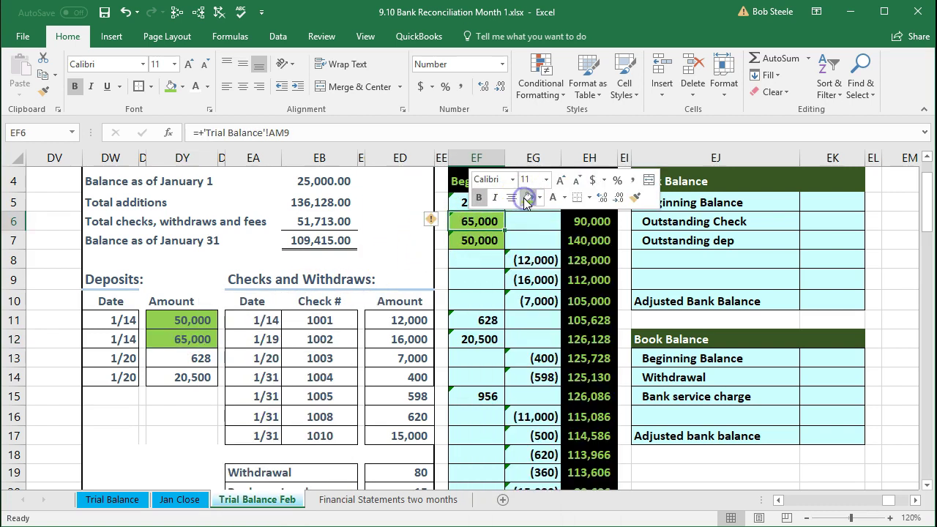
# Step: Mark the 628 deposit on the bank statement and its matching Checking ledger debit with light green fill
pyautogui.click(202, 360)
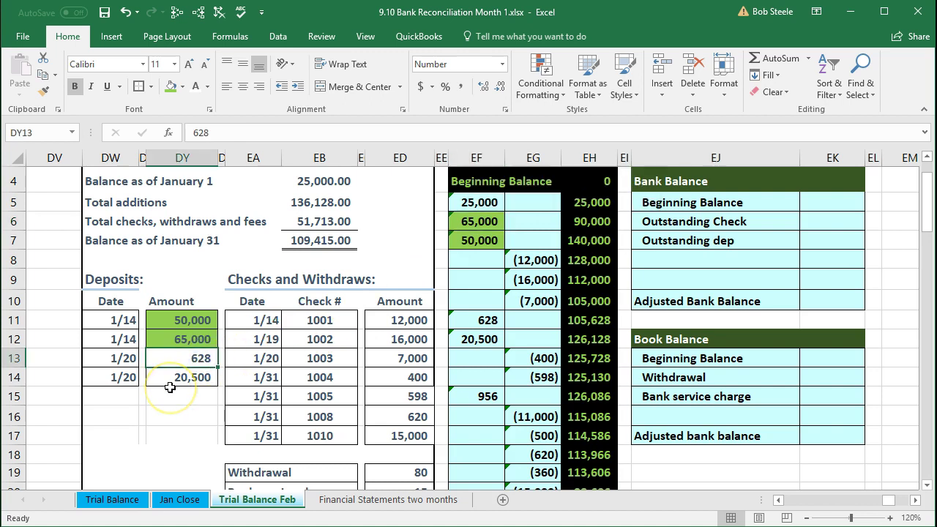
pyautogui.rightClick(175, 360)
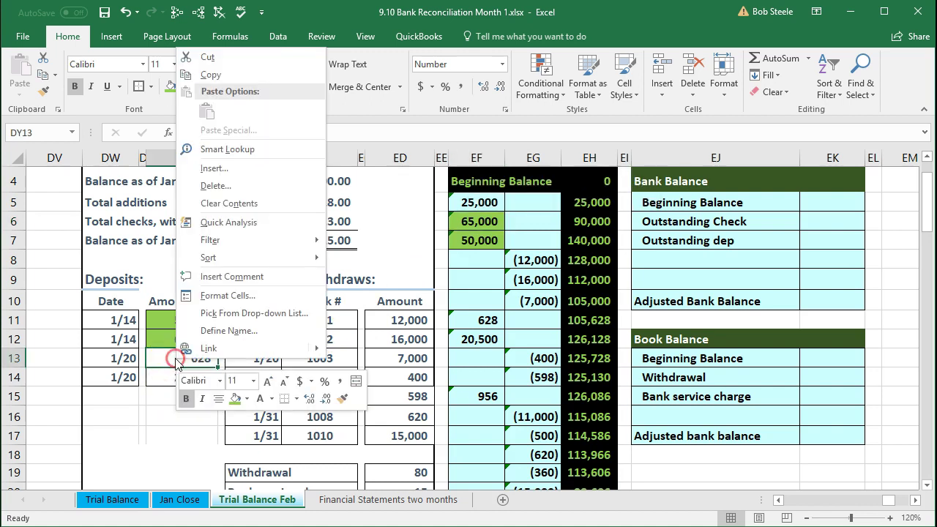
pyautogui.click(235, 398)
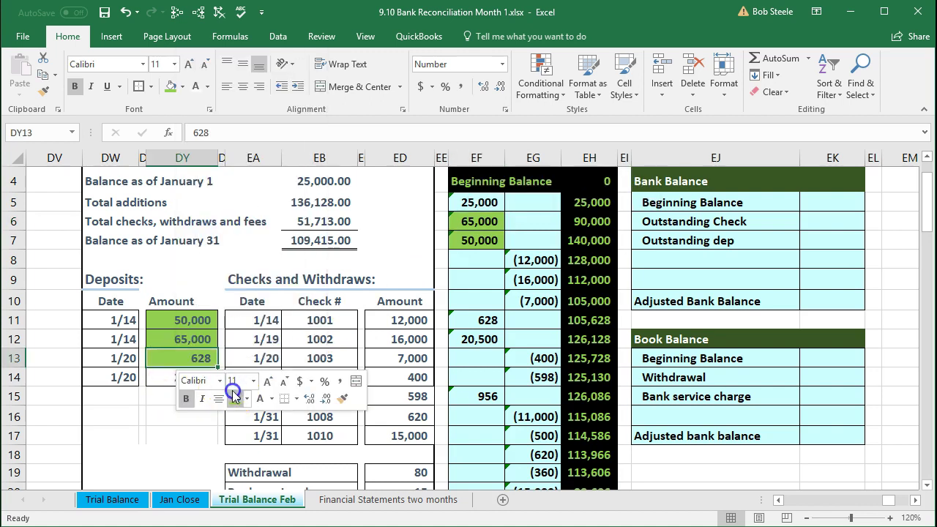
pyautogui.click(469, 315)
pyautogui.rightClick(469, 315)
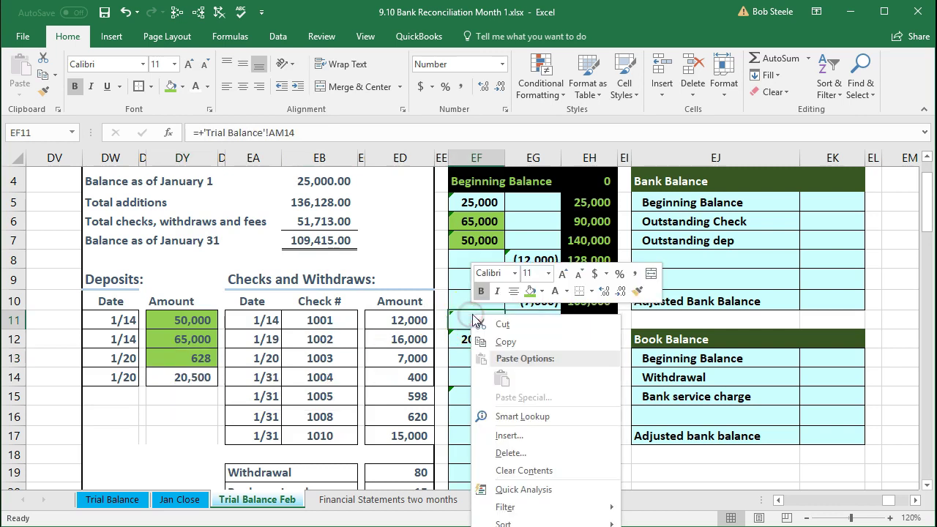
pyautogui.click(527, 292)
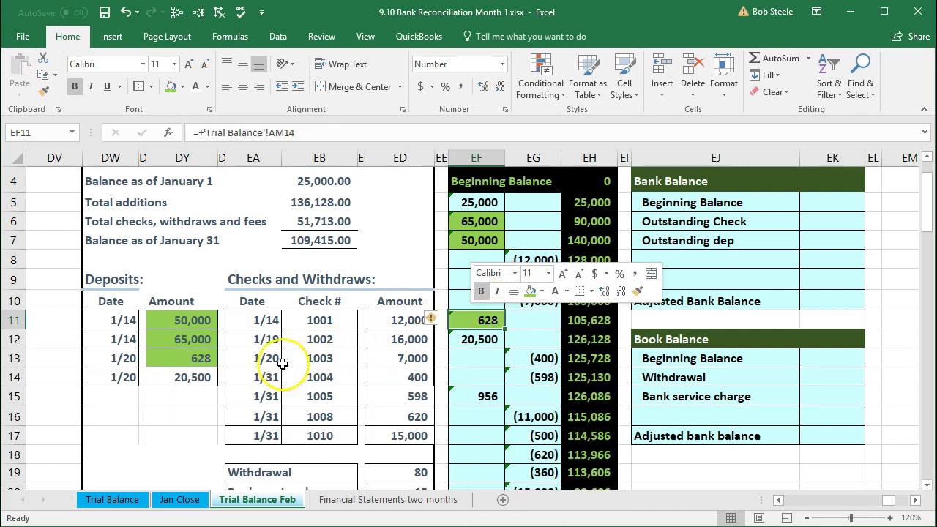
# Step: Fill the 20,500 deposit on the bank statement and the matching Checking ledger debit with light green
pyautogui.click(192, 377)
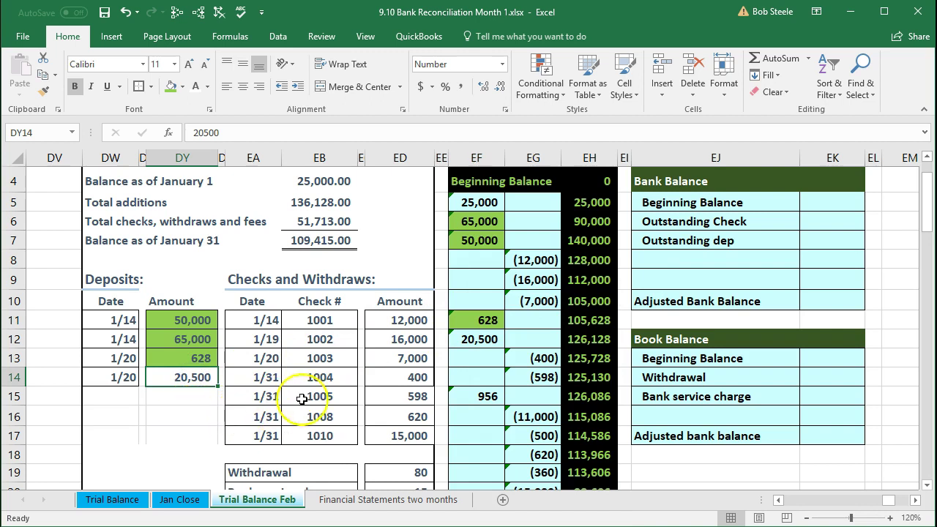
pyautogui.rightClick(193, 378)
pyautogui.press('Escape')
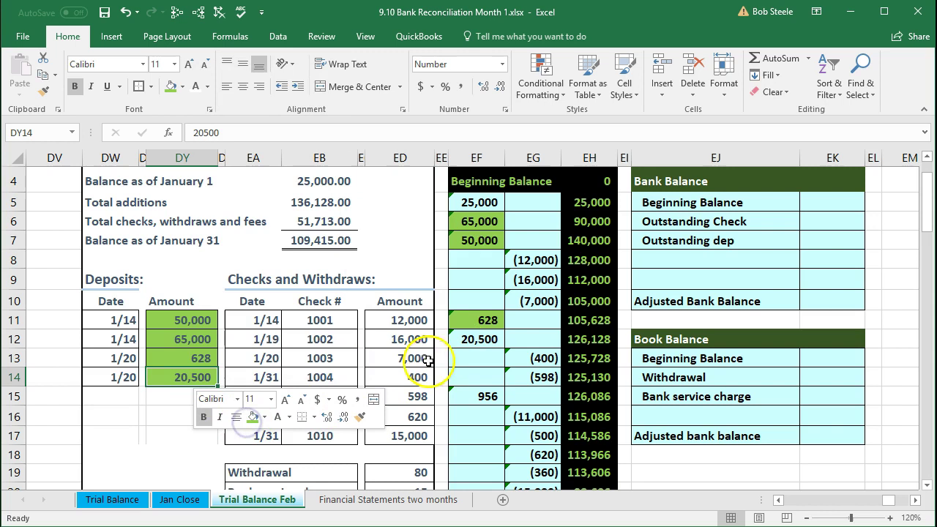
pyautogui.rightClick(462, 338)
pyautogui.press('Escape')
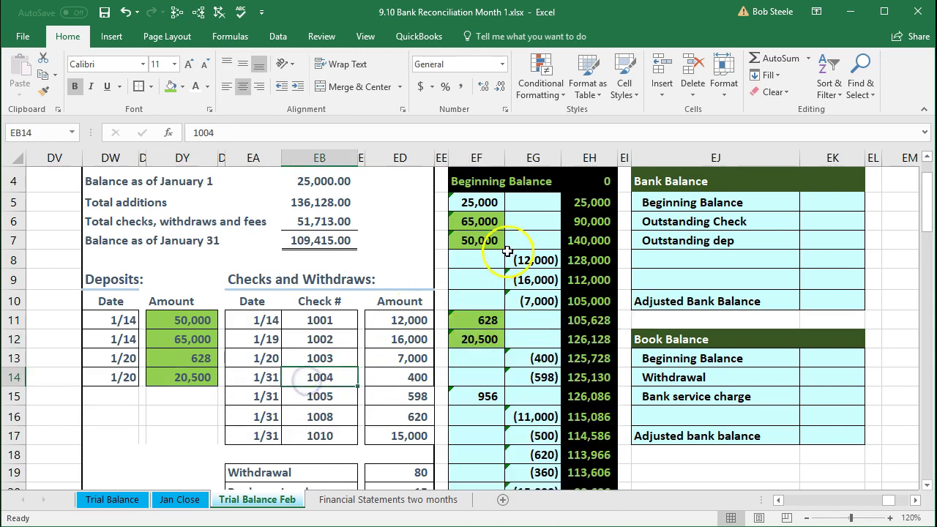
# Step: Highlight the January 1 balance on the bank statement and the matching 25,000 Checking ledger debit in light green
pyautogui.click(598, 183)
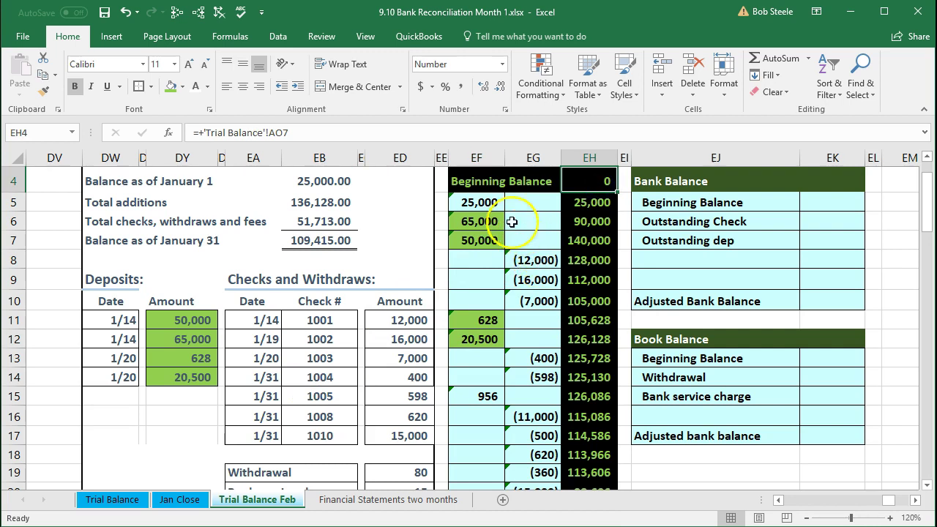
pyautogui.click(489, 203)
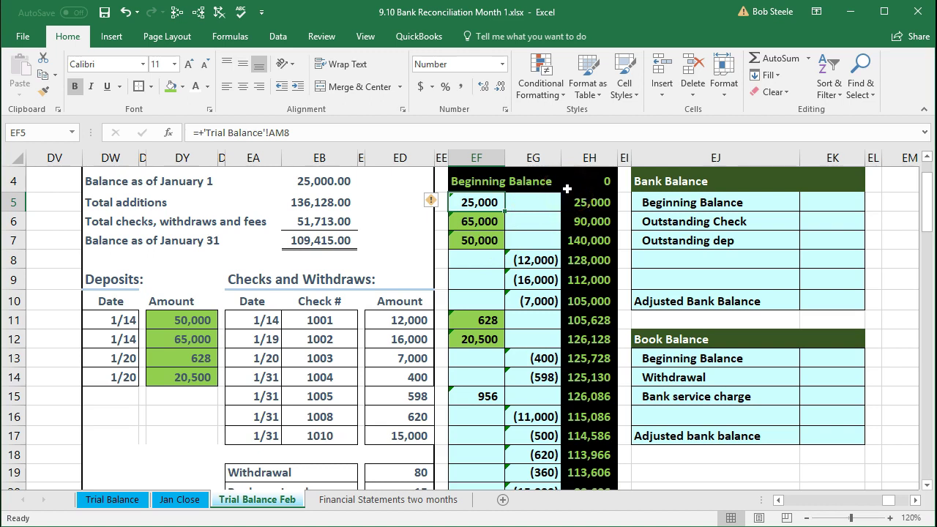
pyautogui.click(333, 182)
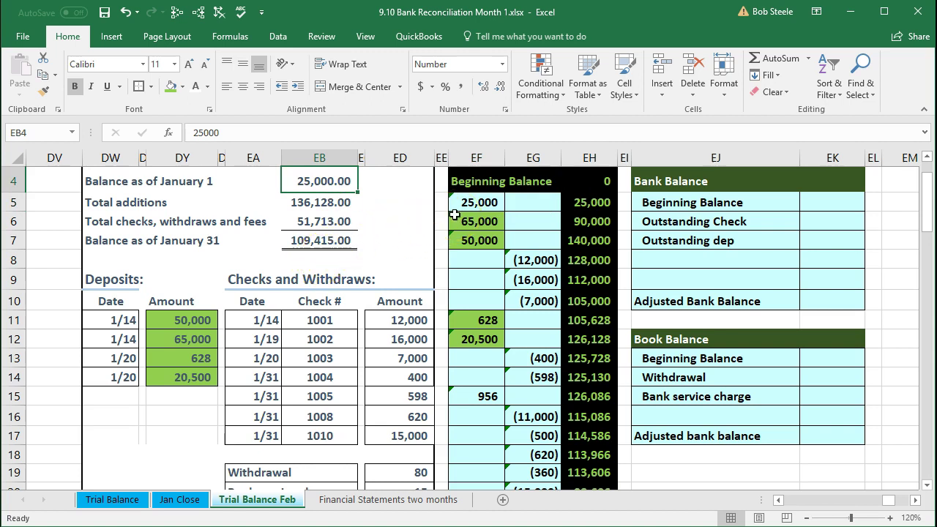
pyautogui.rightClick(333, 181)
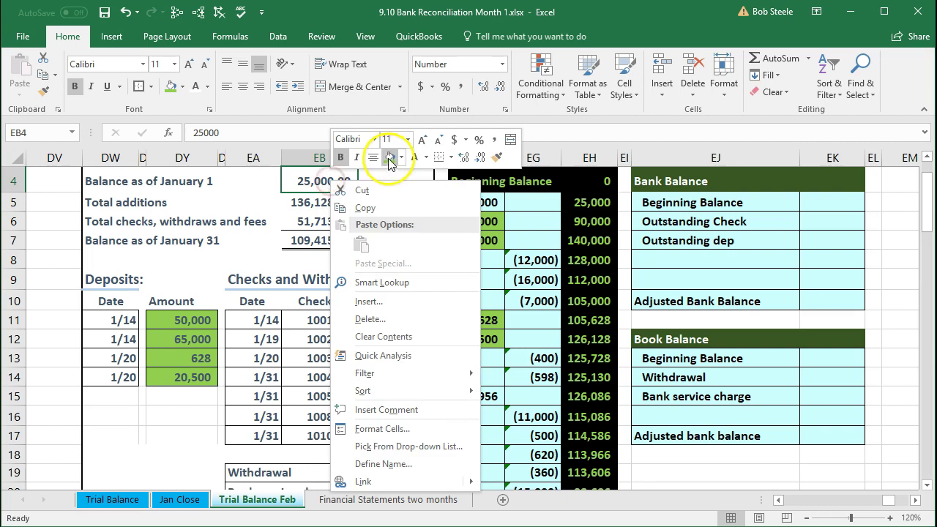
pyautogui.press('Escape')
pyautogui.rightClick(468, 200)
pyautogui.press('Escape')
pyautogui.click(565, 257)
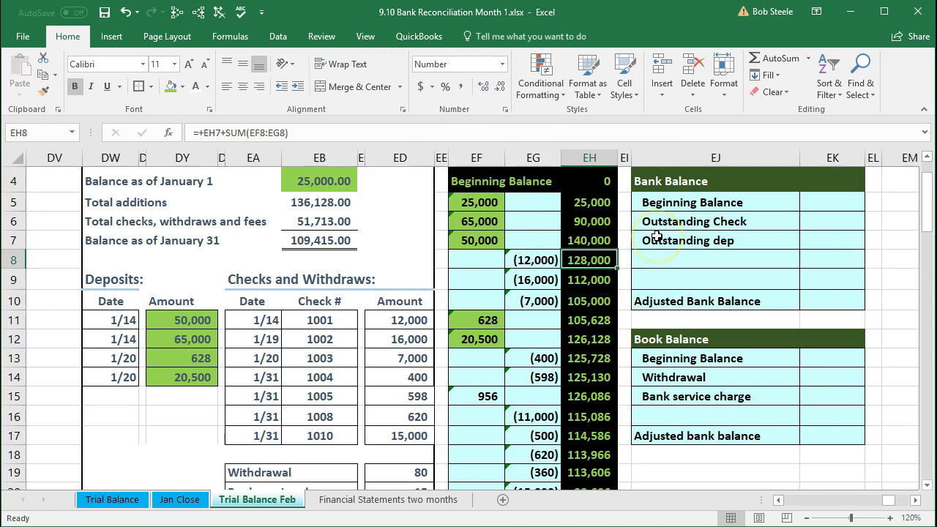
pyautogui.click(607, 201)
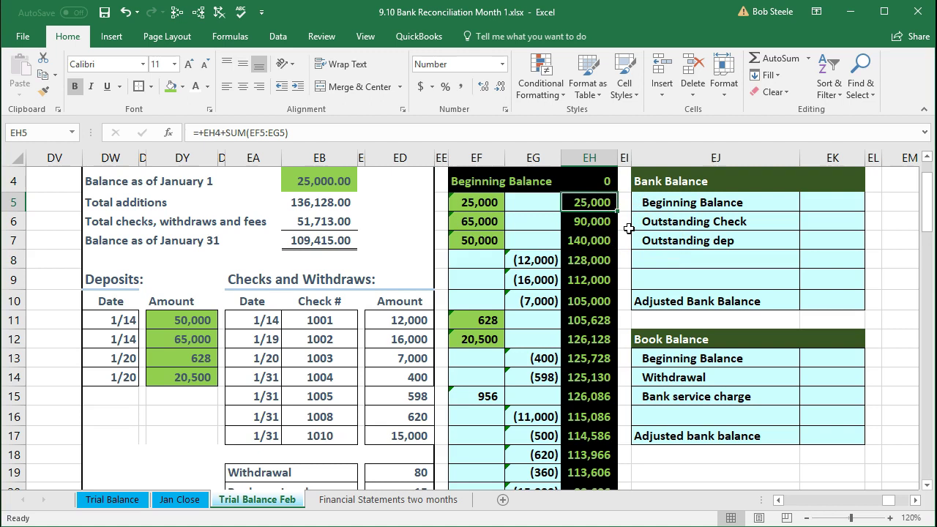
# Step: Mark the 12,000 amount of check 1001 on the bank statement and the matching Checking ledger credit with light green fill
pyautogui.click(424, 320)
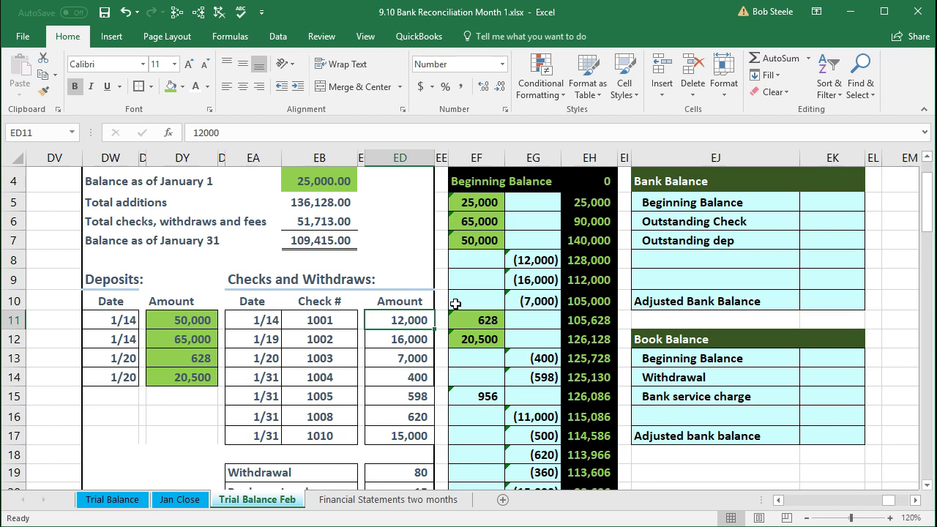
pyautogui.click(256, 322)
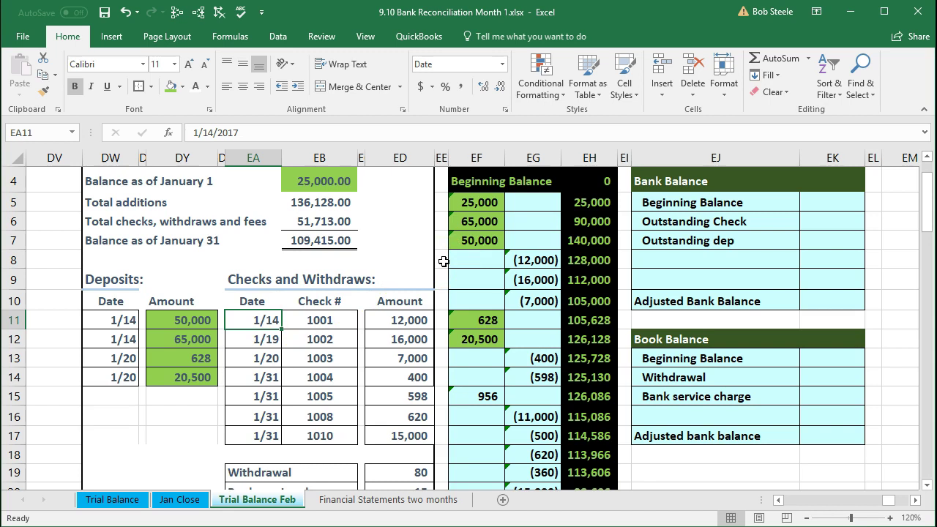
pyautogui.click(306, 317)
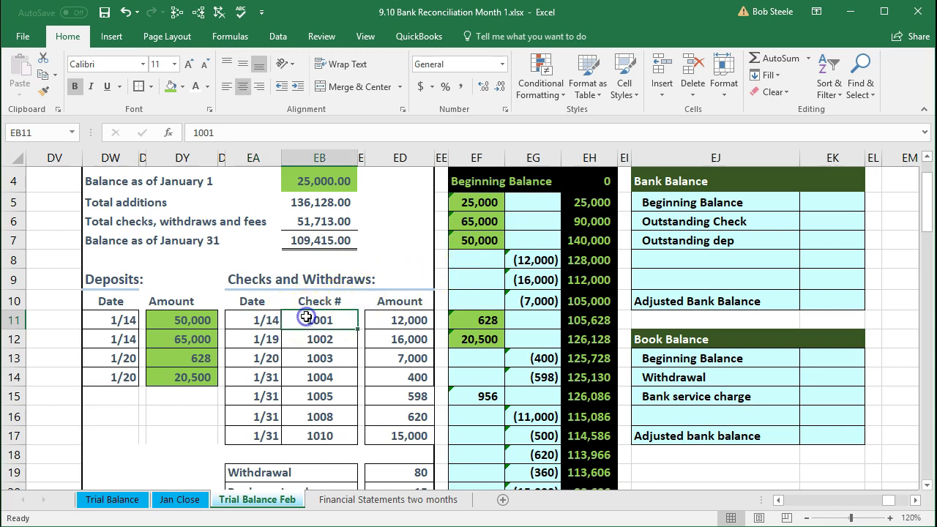
pyautogui.click(382, 319)
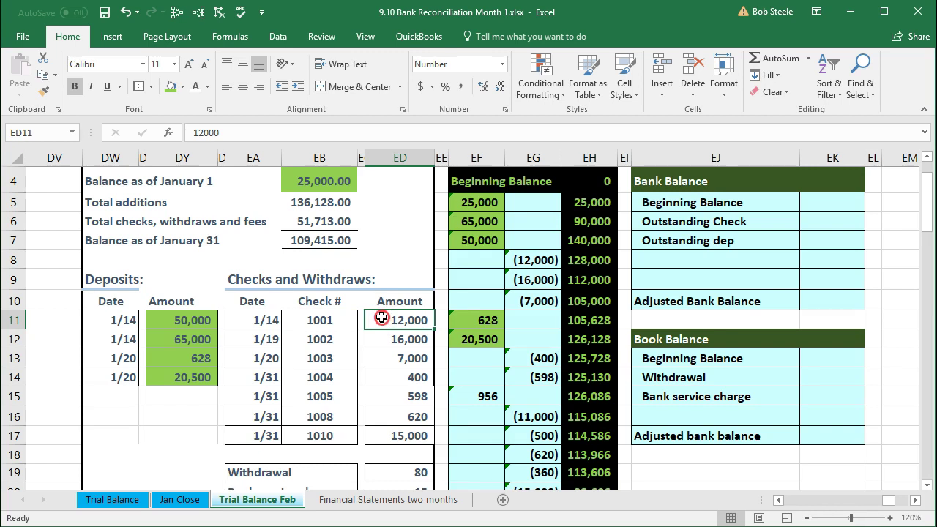
pyautogui.rightClick(382, 317)
pyautogui.click(442, 294)
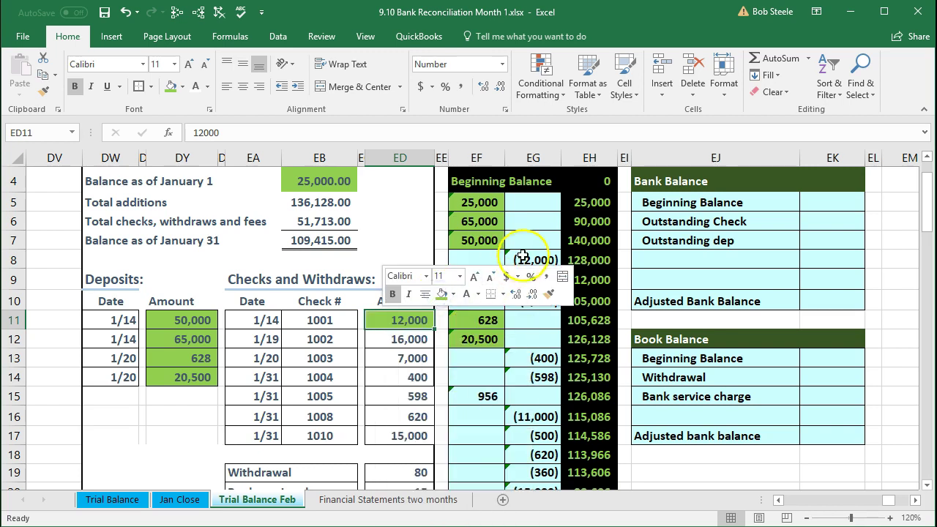
pyautogui.click(522, 256)
pyautogui.rightClick(522, 256)
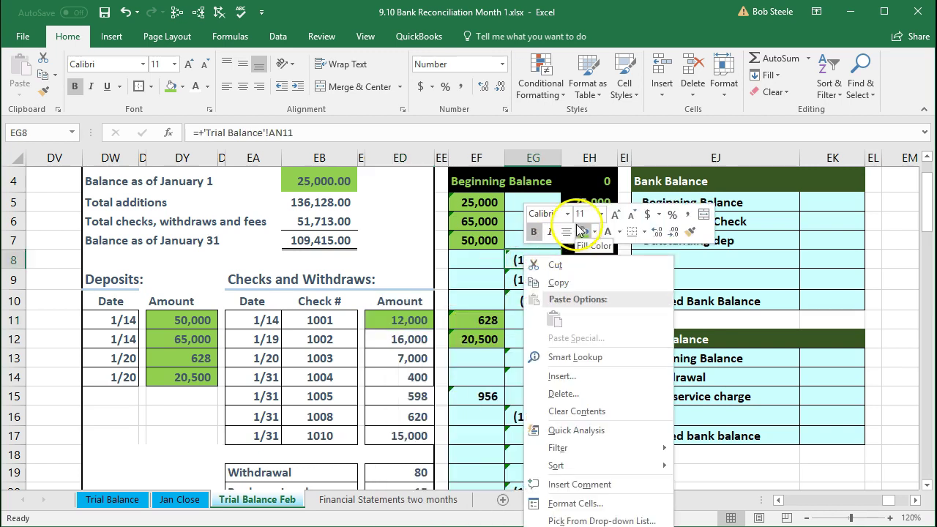
pyautogui.press('Escape')
# Step: Fill the 16,000 amount of check 1002 and its matching Checking ledger credit with light green
pyautogui.click(398, 337)
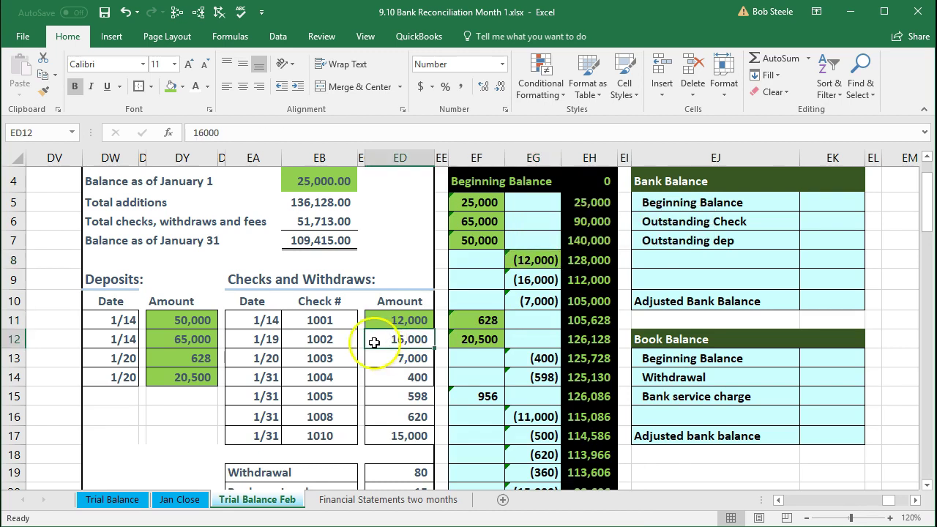
pyautogui.rightClick(376, 341)
pyautogui.click(449, 316)
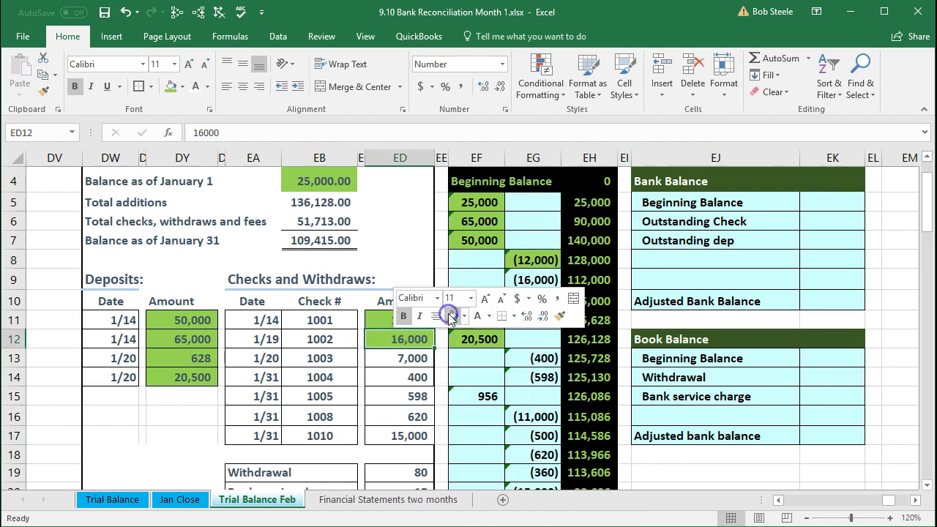
pyautogui.click(535, 278)
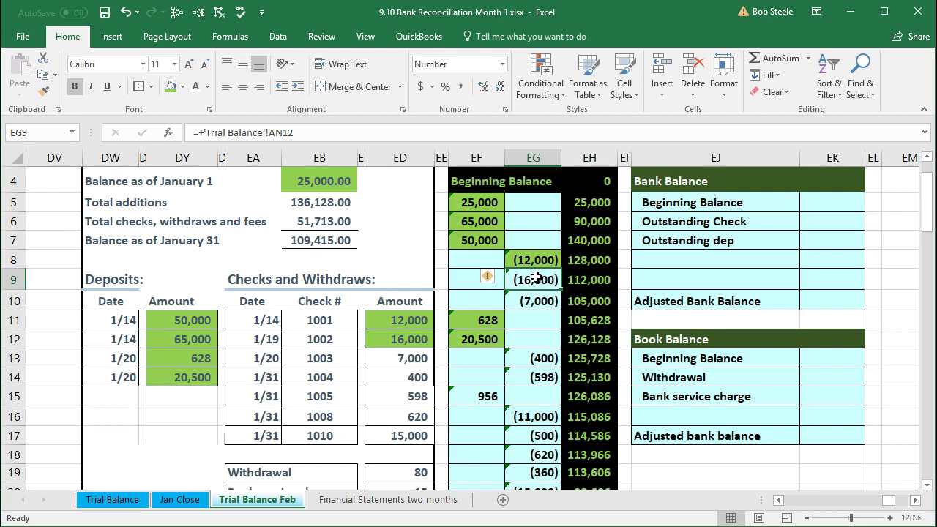
pyautogui.rightClick(536, 278)
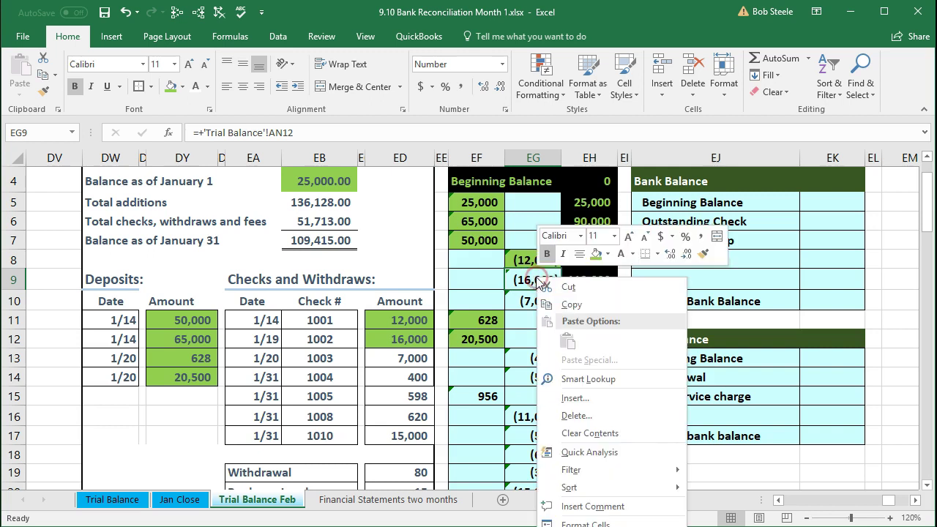
pyautogui.click(596, 257)
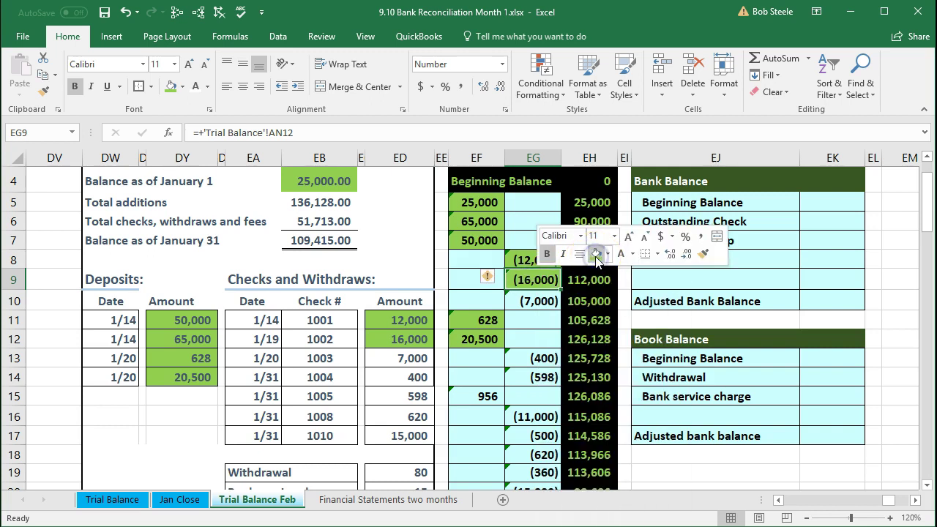
# Step: Highlight the 7,000 amount of check 1003 and the matching Checking ledger credit in light green
pyautogui.click(376, 357)
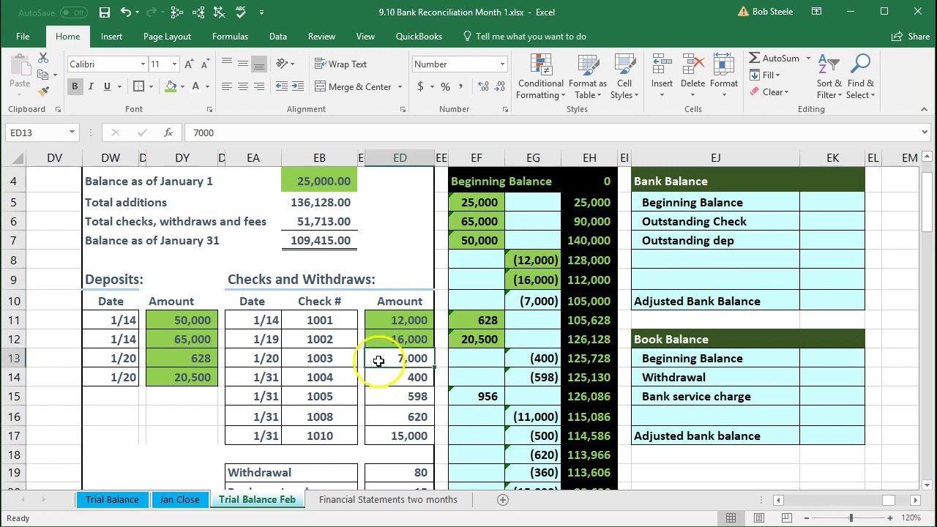
pyautogui.rightClick(379, 360)
pyautogui.click(438, 403)
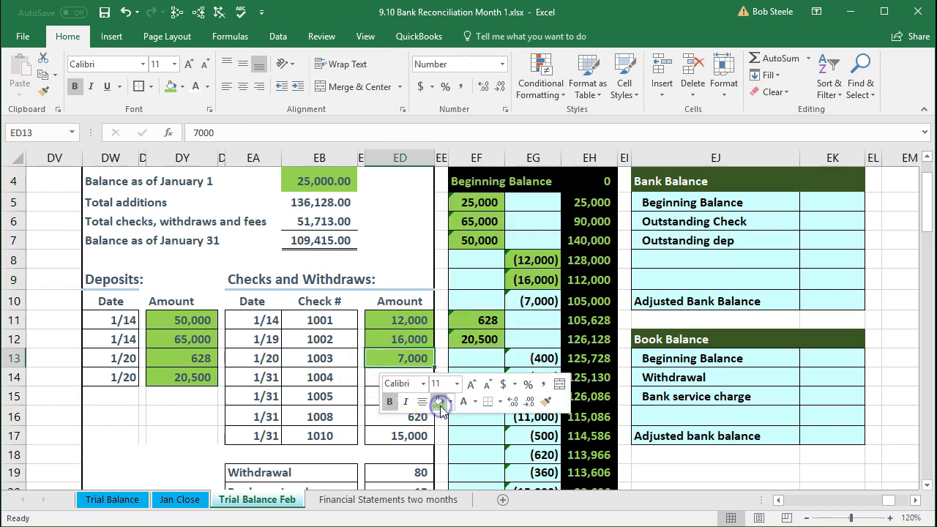
pyautogui.rightClick(527, 301)
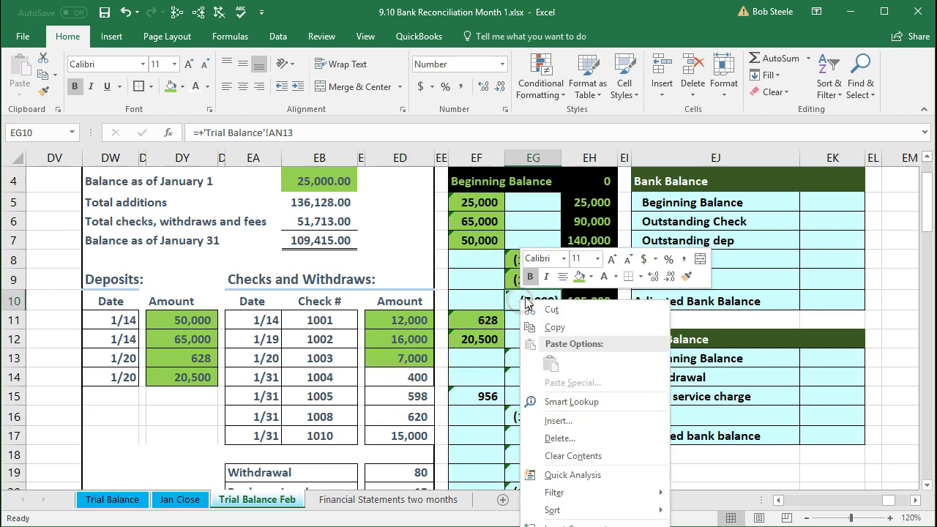
pyautogui.click(581, 276)
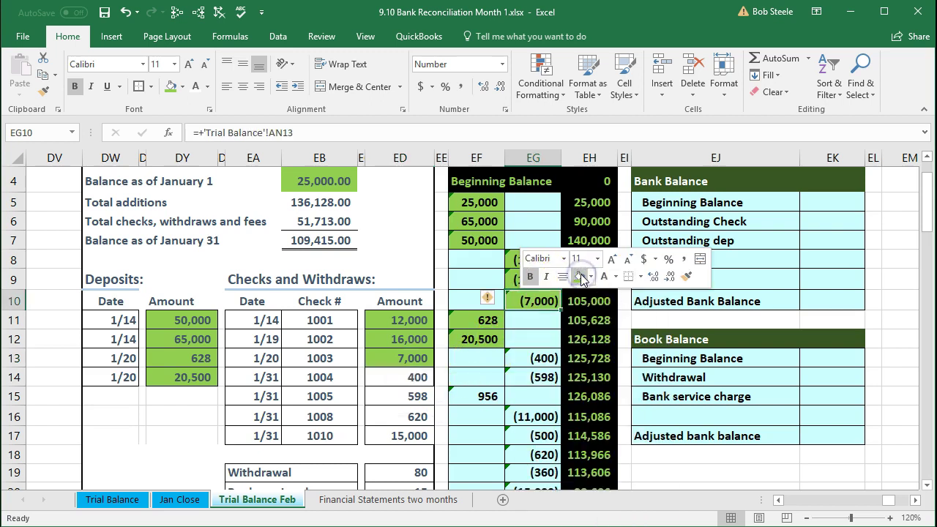
# Step: Apply the light green fill to the 400 amount of check 1004 and its matching Checking ledger credit
pyautogui.click(396, 375)
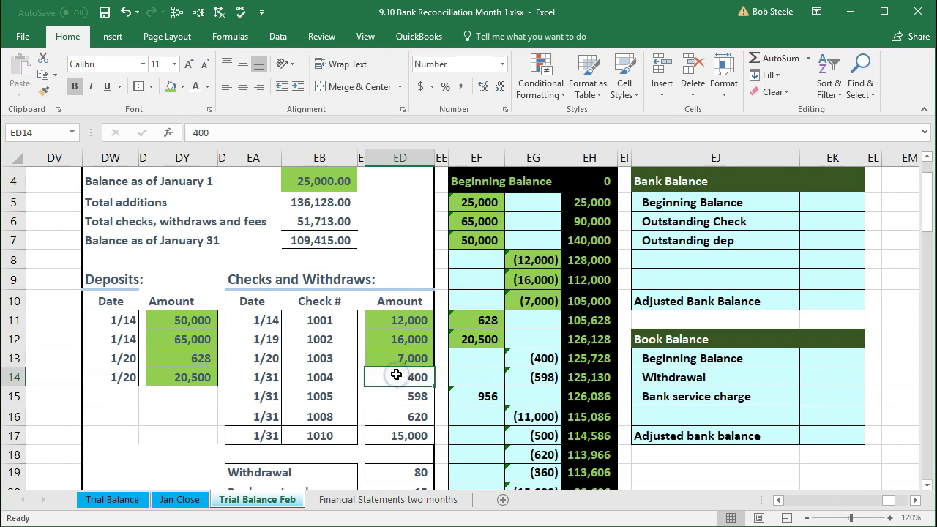
pyautogui.rightClick(396, 374)
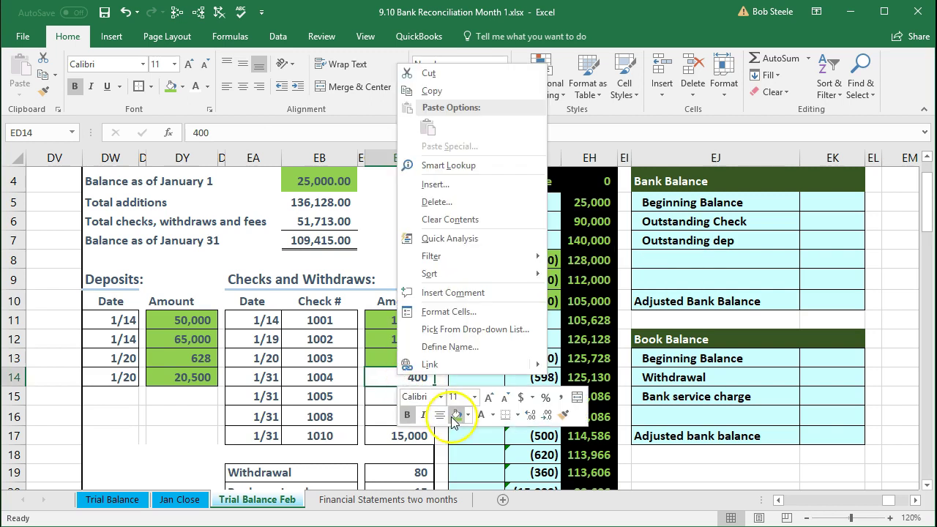
pyautogui.click(455, 417)
pyautogui.click(524, 358)
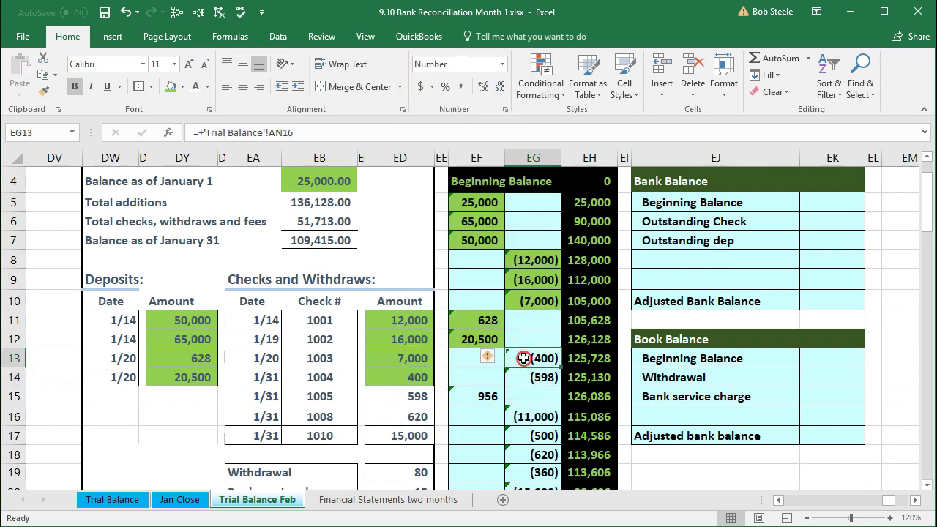
pyautogui.rightClick(524, 358)
pyautogui.click(584, 399)
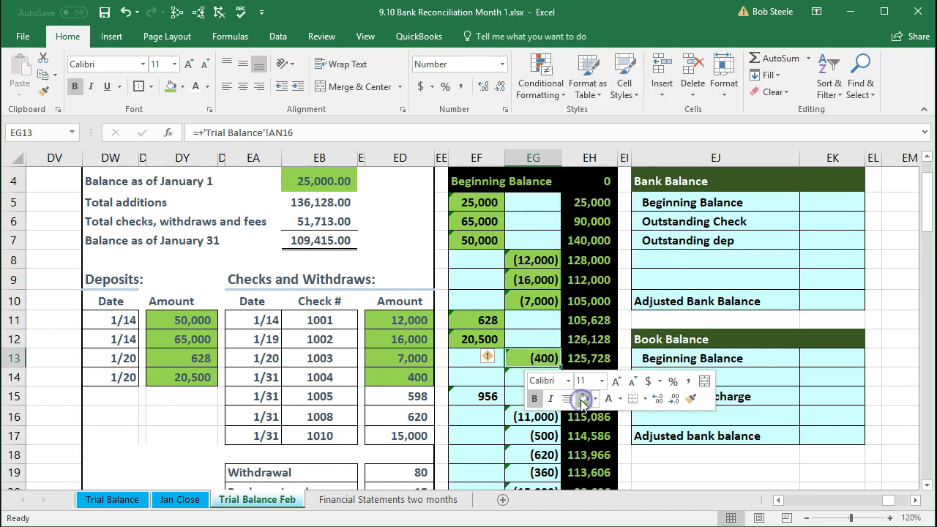
# Step: Mark the 598 amount of check 1005 and the matching Checking ledger credit with light green fill
pyautogui.click(386, 399)
pyautogui.rightClick(387, 399)
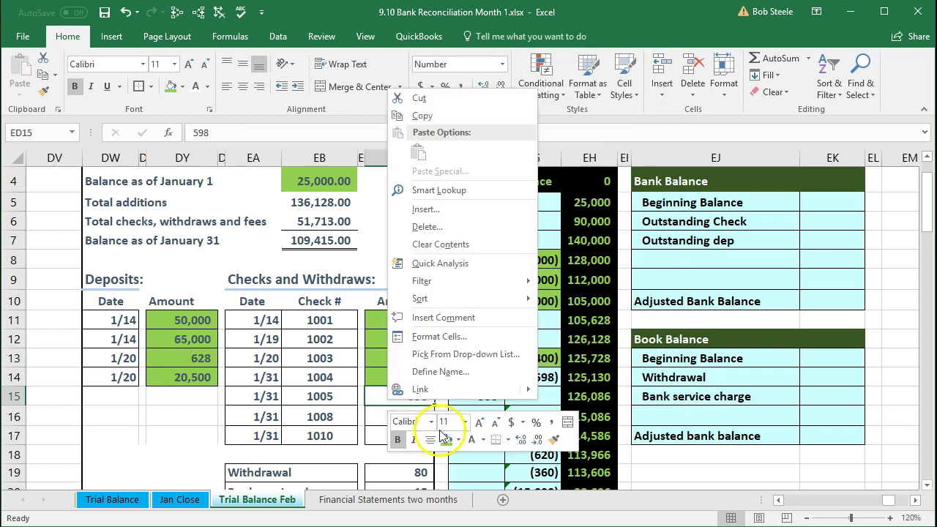
pyautogui.click(446, 439)
pyautogui.click(524, 377)
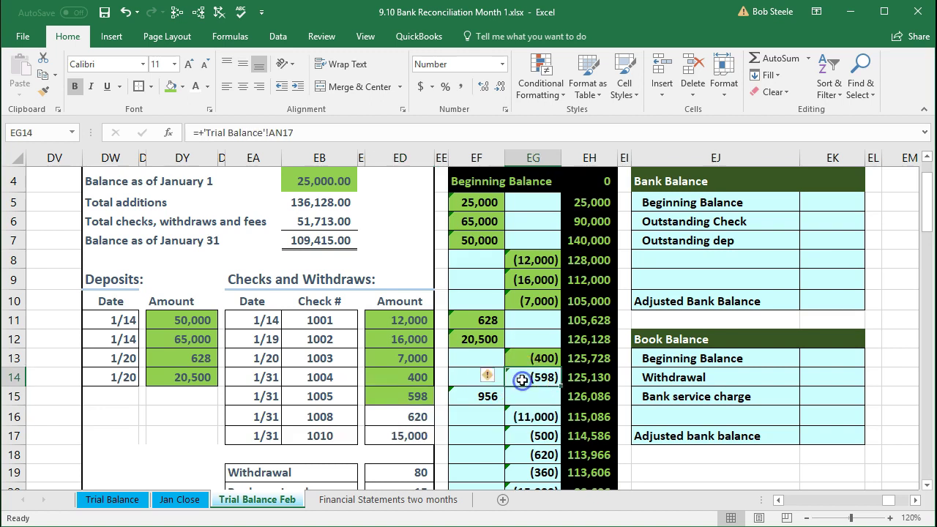
pyautogui.rightClick(524, 377)
pyautogui.click(577, 420)
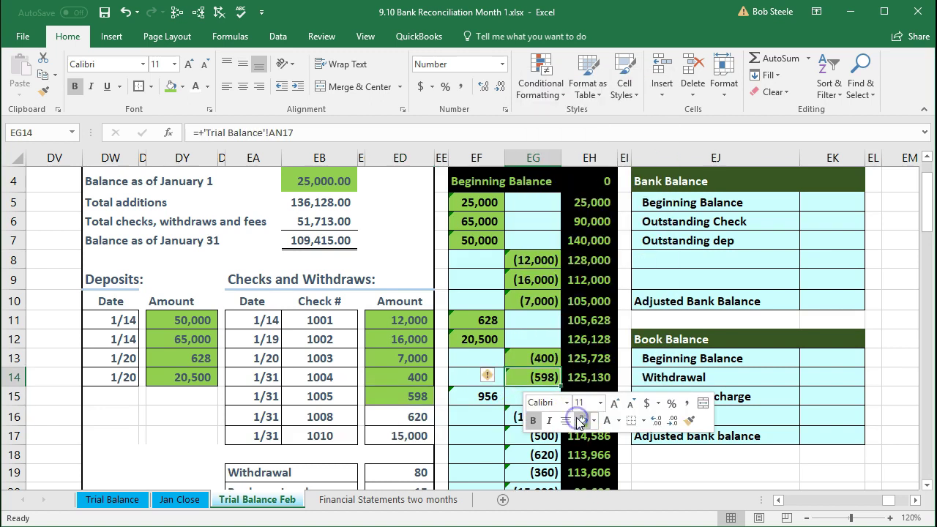
# Step: Fill the 620 amount of check 1008 on the bank statement and its matching Checking ledger credit with light green
pyautogui.click(395, 420)
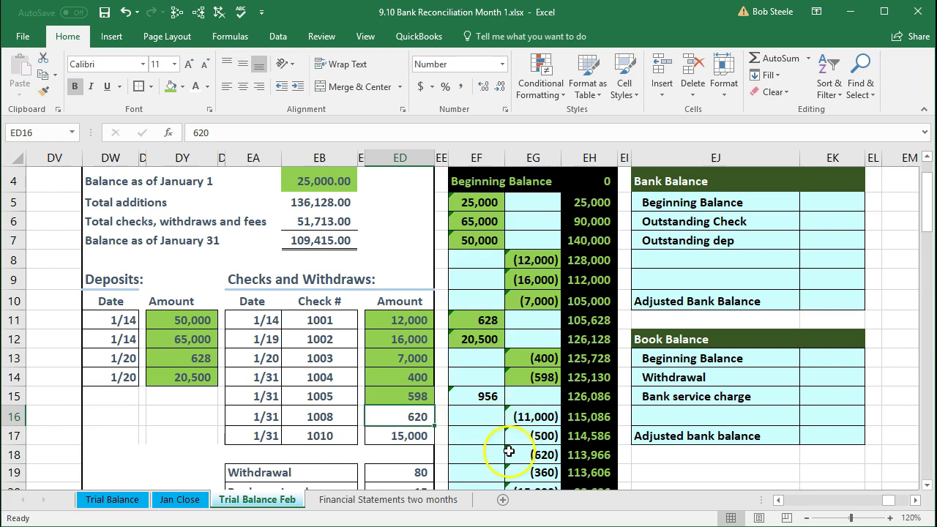
pyautogui.rightClick(404, 417)
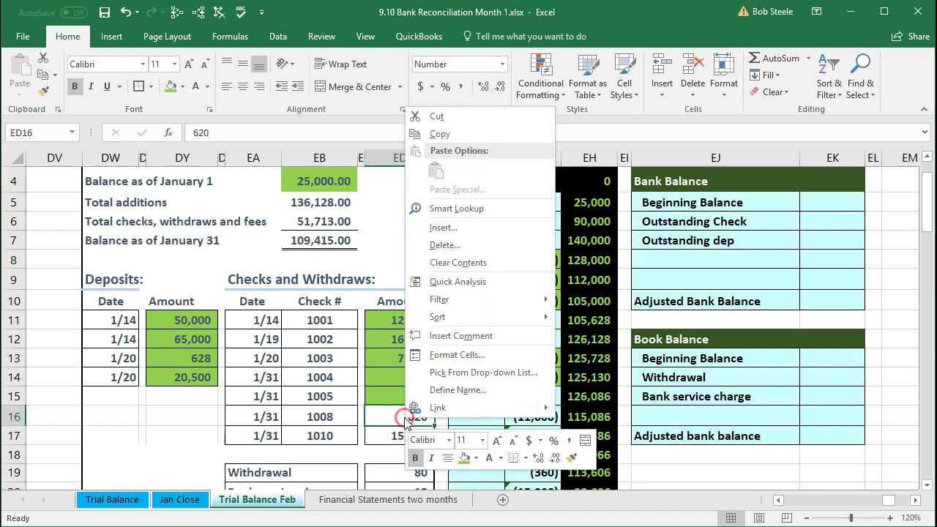
pyautogui.click(464, 458)
pyautogui.click(483, 396)
pyautogui.click(517, 456)
pyautogui.rightClick(517, 456)
pyautogui.click(576, 497)
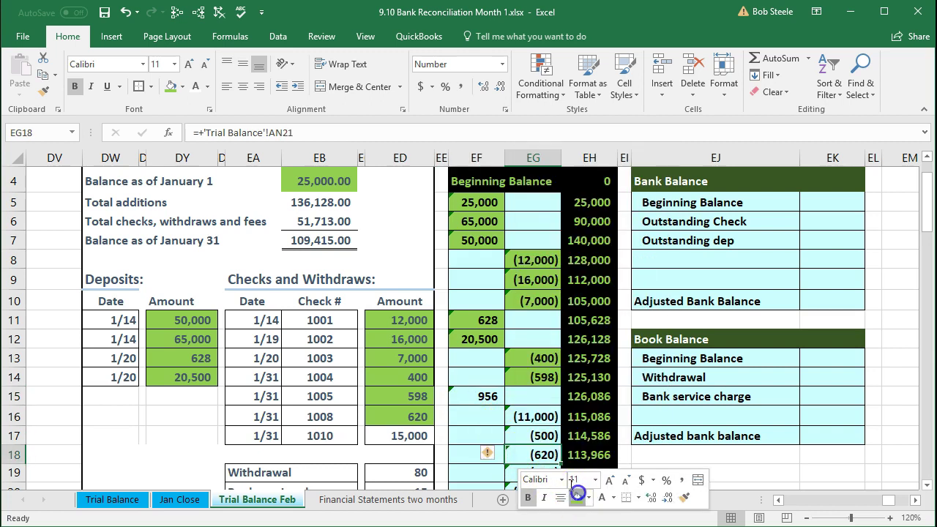
# Step: Highlight the 15,000 amount of check 1010 on the bank statement and its matching Checking ledger credit in light green
pyautogui.click(412, 434)
pyautogui.scroll(-1, 405, 407)
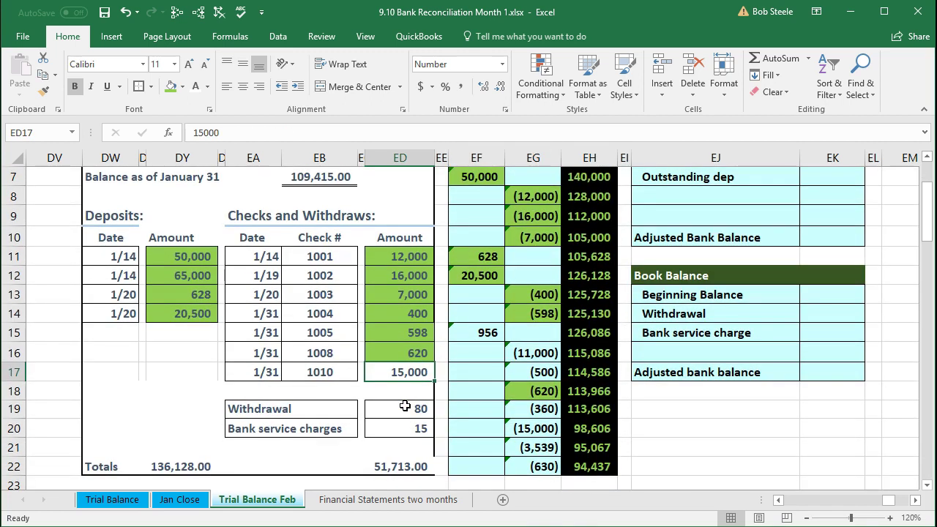
pyautogui.rightClick(392, 375)
pyautogui.click(443, 415)
pyautogui.click(461, 446)
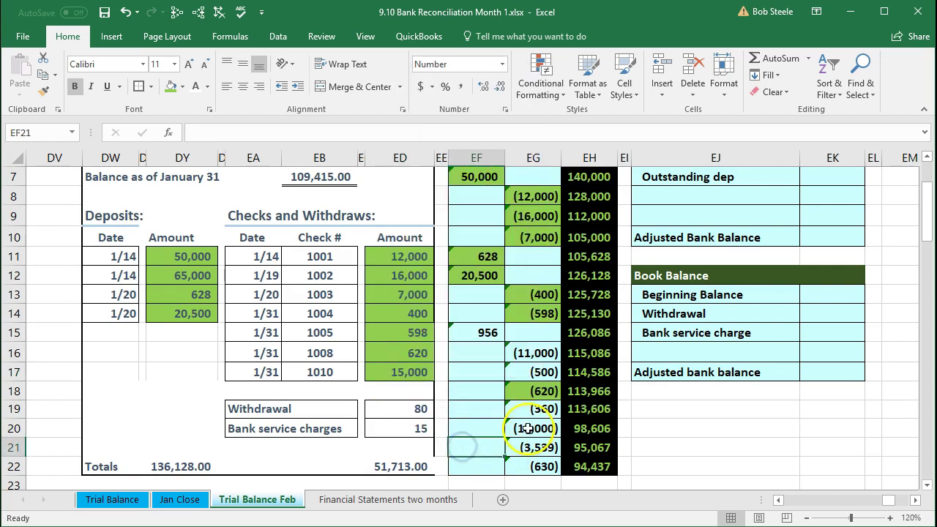
pyautogui.click(526, 429)
pyautogui.rightClick(525, 429)
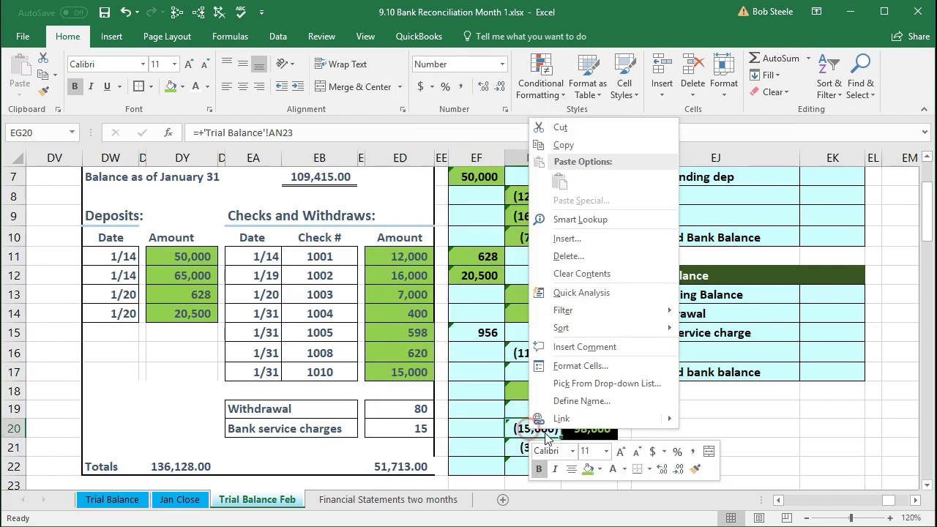
pyautogui.click(586, 469)
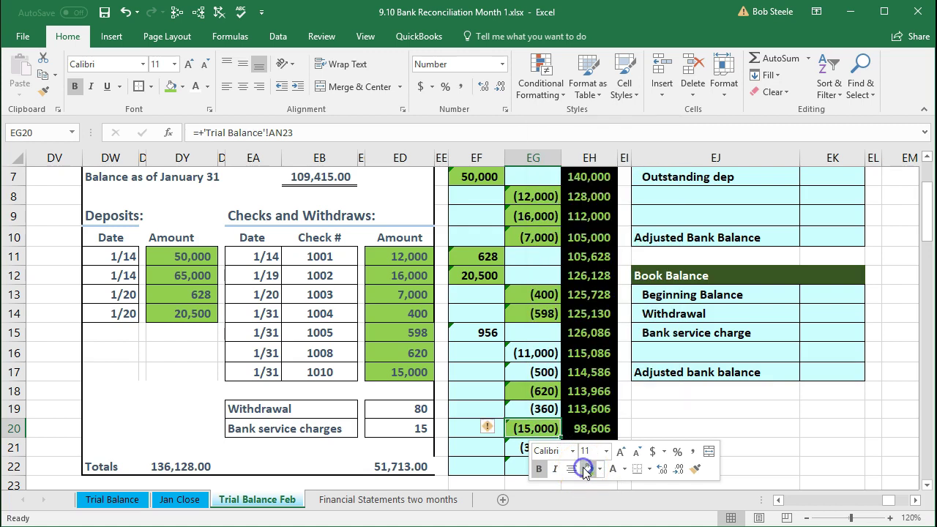
pyautogui.click(476, 442)
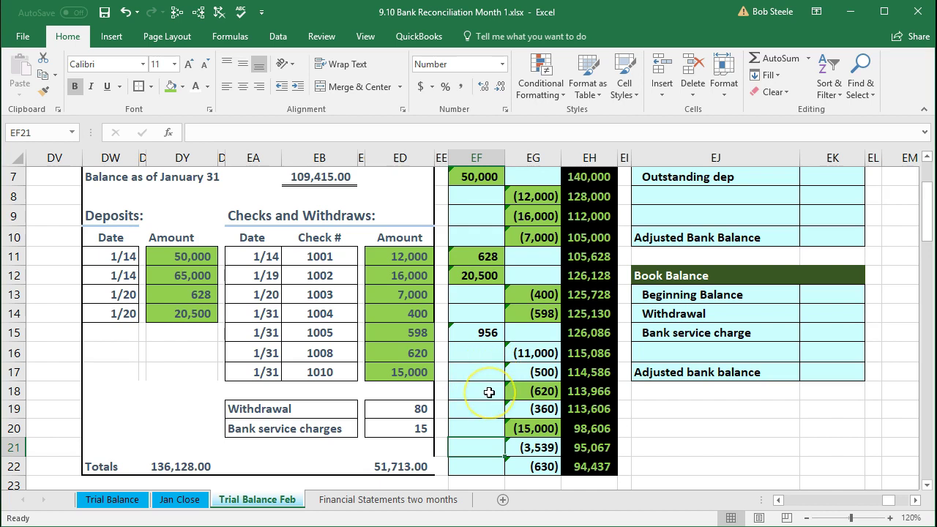
# Step: Fill the bank statement's Withdrawal and Bank service charges amounts, 80 and 15, with yellow as items missing from the ledger
pyautogui.click(414, 403)
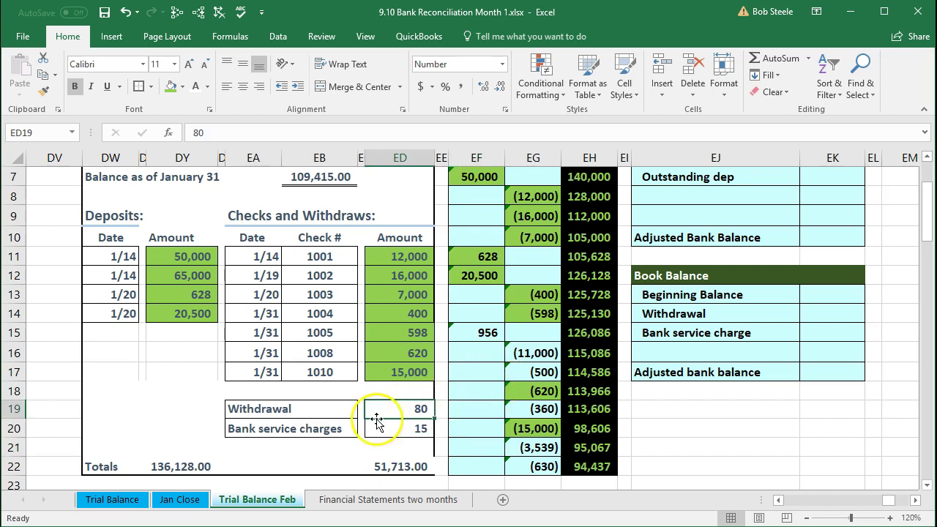
pyautogui.scroll(1, 435, 403)
pyautogui.scroll(-1, 435, 403)
pyautogui.click(400, 426)
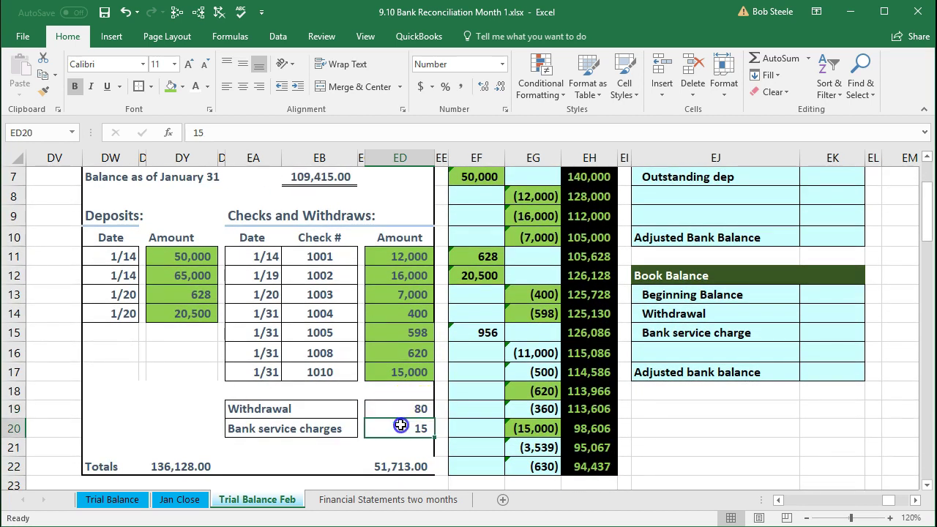
pyautogui.scroll(1, 472, 416)
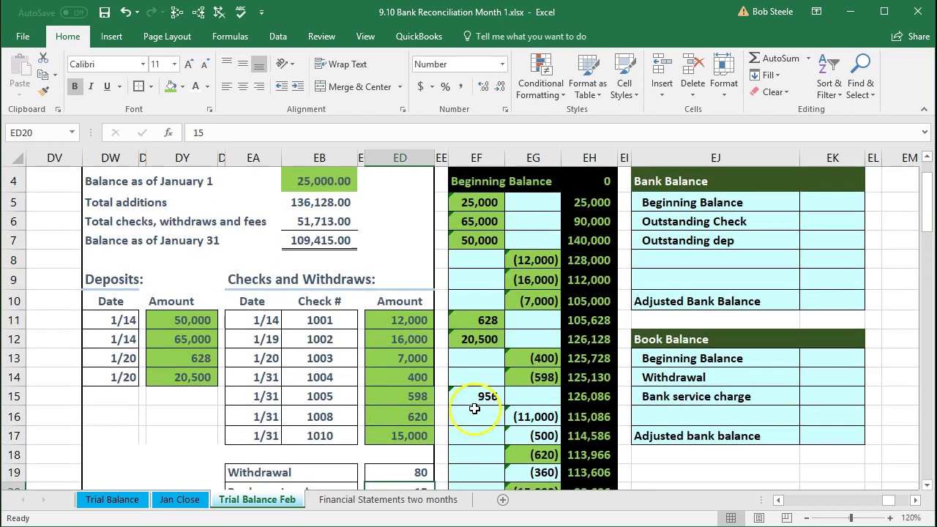
pyautogui.scroll(-1, 484, 357)
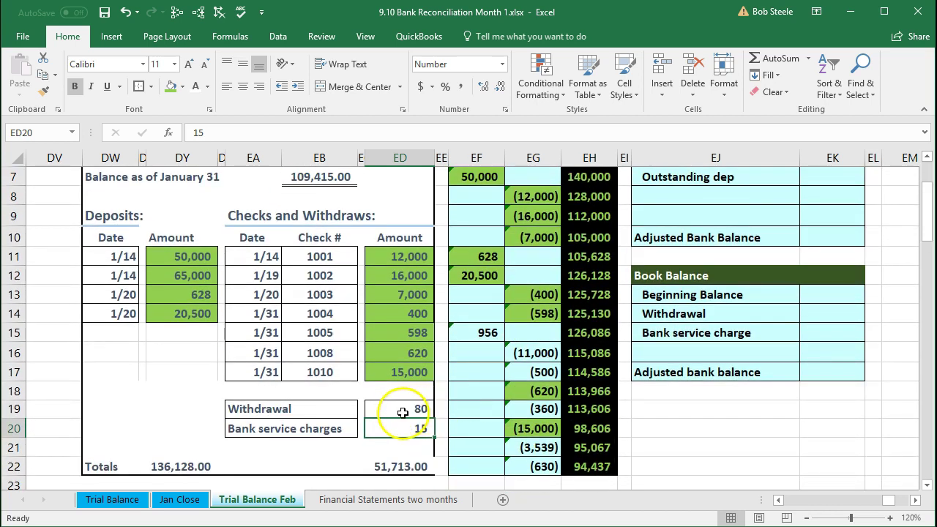
pyautogui.moveTo(410, 408); pyautogui.dragTo(401, 427)
pyautogui.rightClick(401, 427)
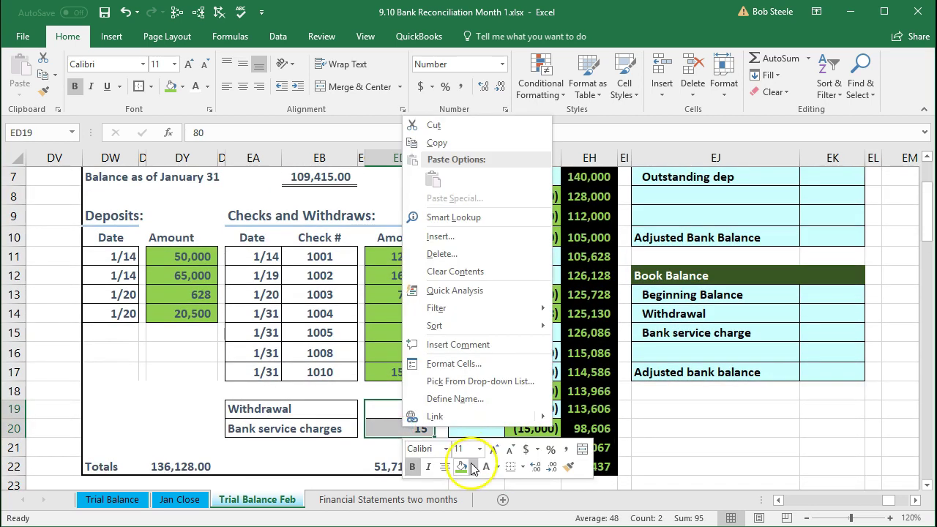
pyautogui.click(473, 466)
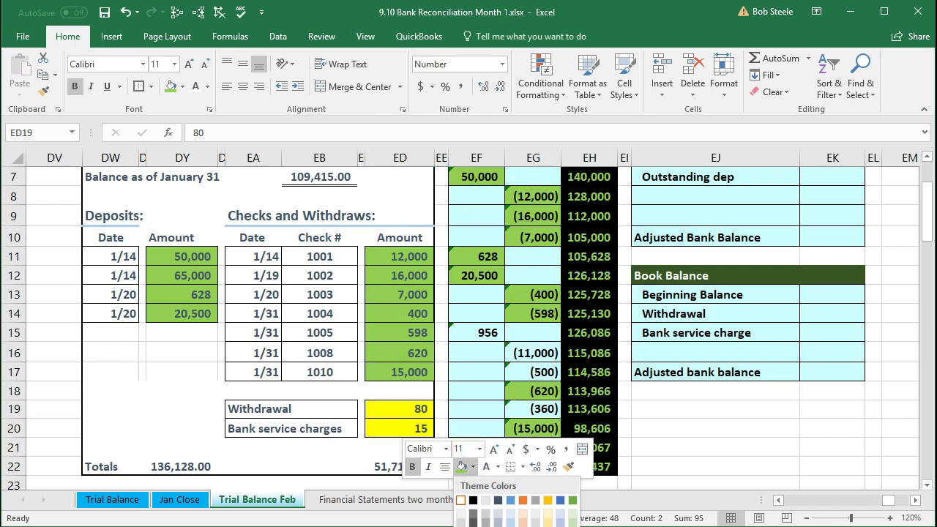
pyautogui.click(498, 524)
pyautogui.click(324, 445)
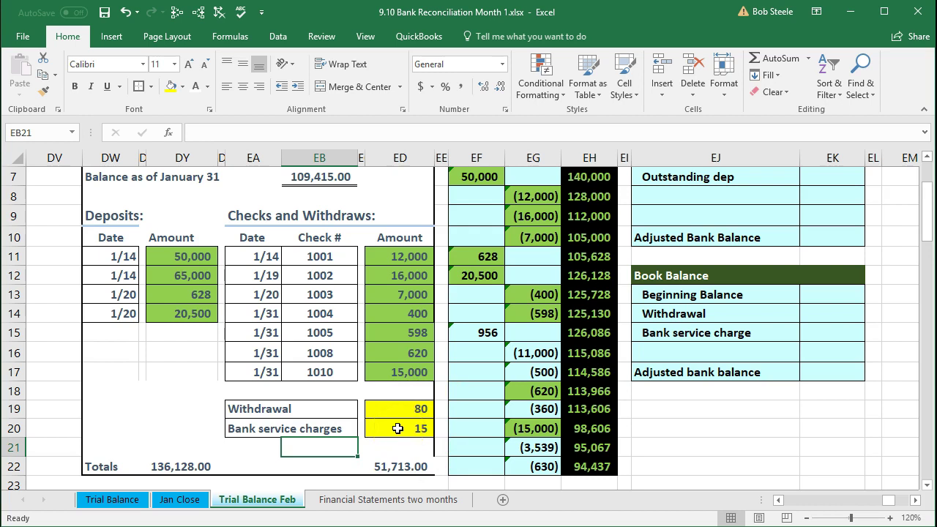
# Step: Mark the unmatched 956 debit in the Checking ledger with yellow fill as an outstanding deposit
pyautogui.scroll(1, 414, 421)
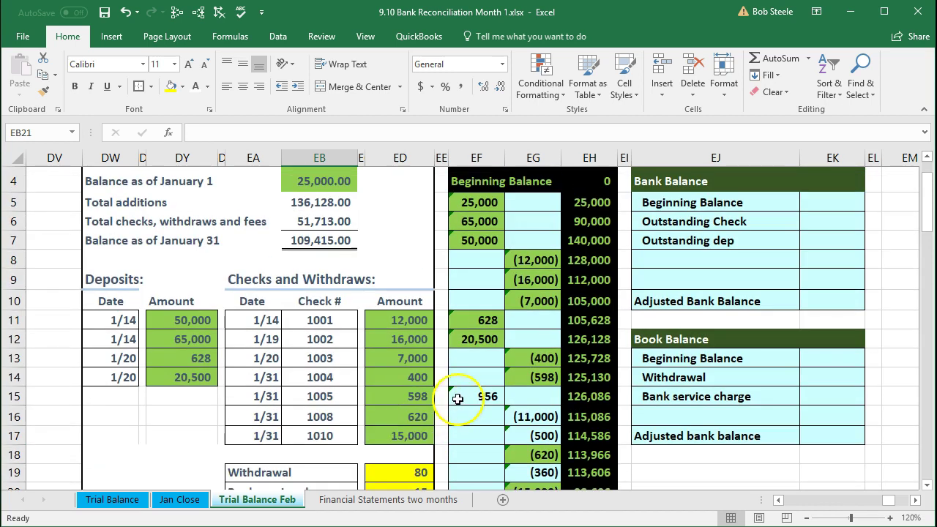
pyautogui.click(477, 396)
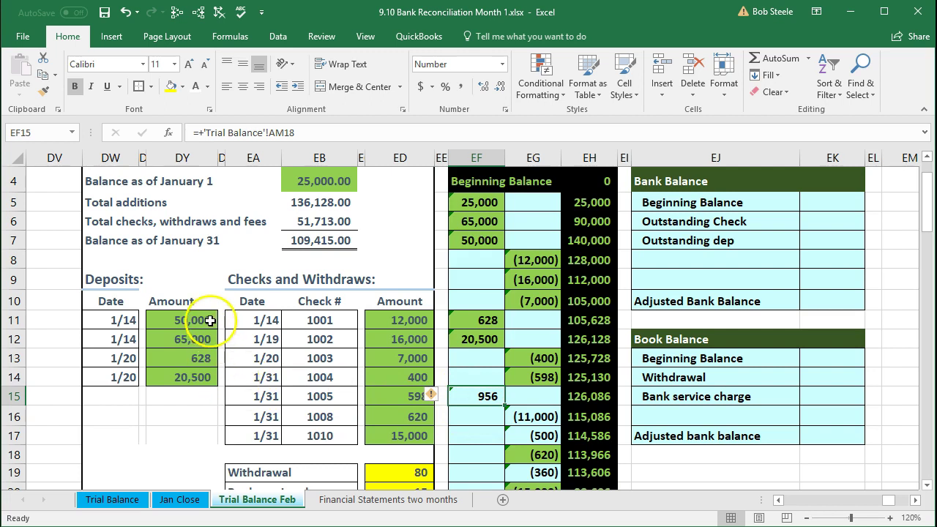
pyautogui.rightClick(487, 398)
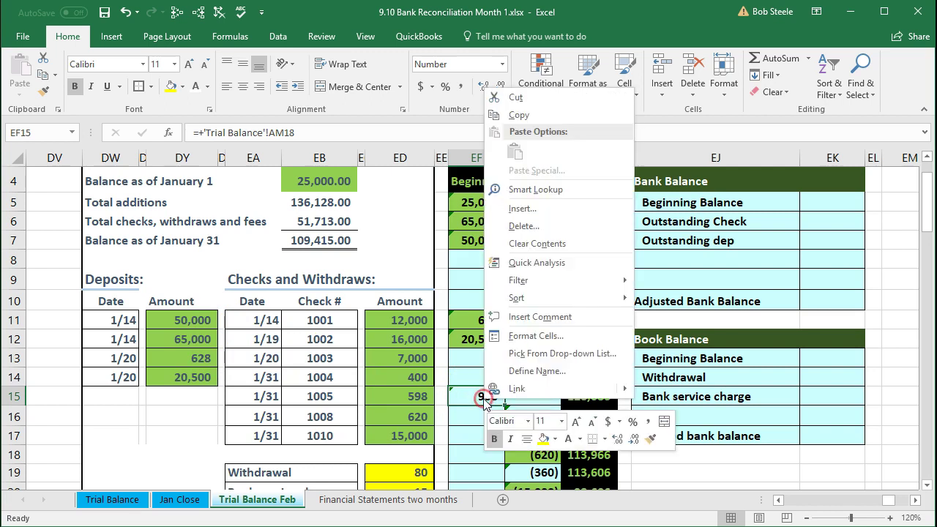
pyautogui.click(543, 439)
pyautogui.click(467, 448)
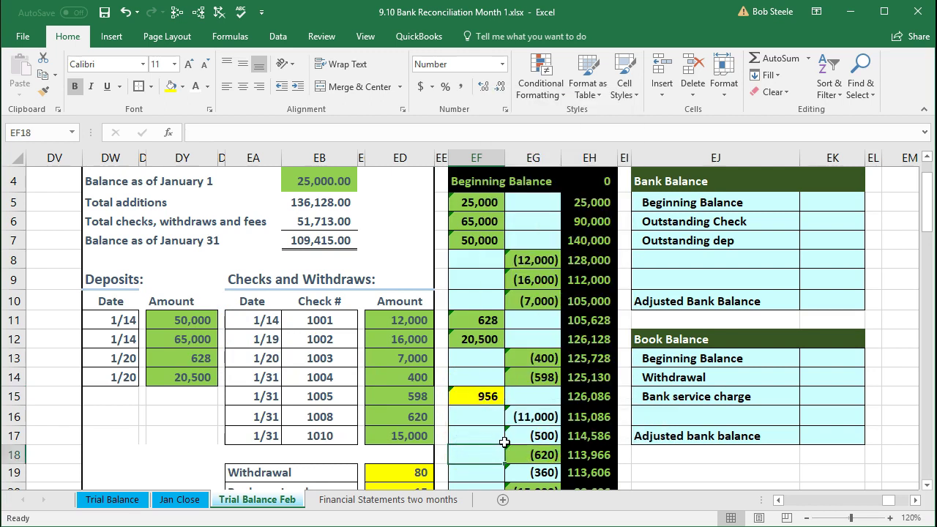
# Step: Apply yellow fill to the unmatched 11,000 and 500 credits in the Checking ledger
pyautogui.click(532, 415)
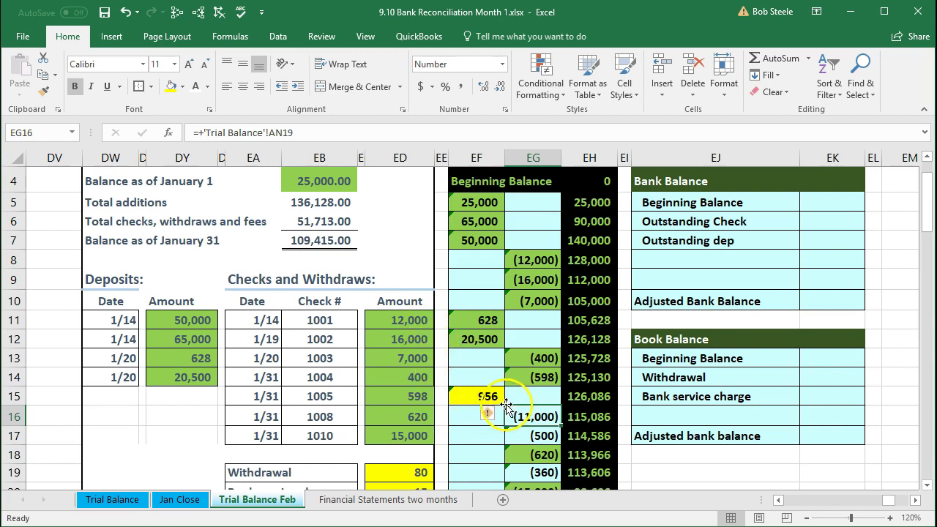
pyautogui.rightClick(538, 416)
pyautogui.click(598, 455)
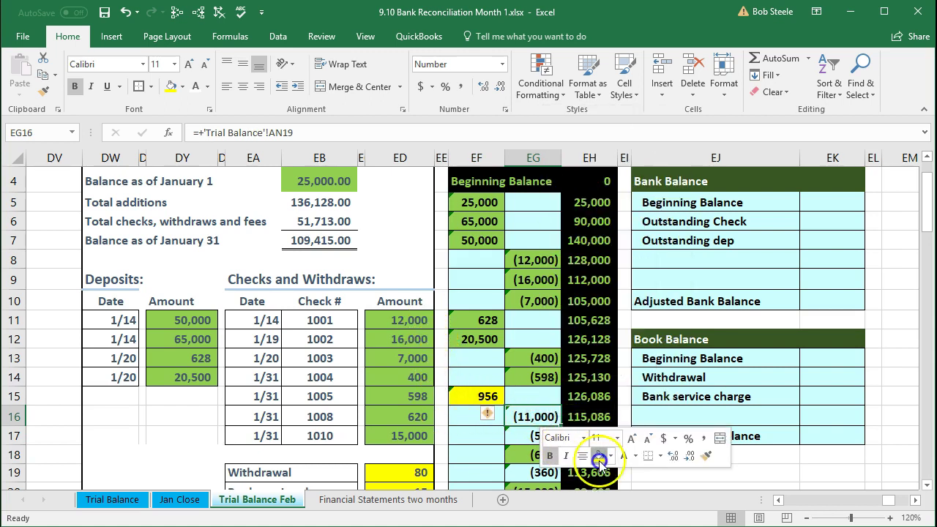
pyautogui.click(523, 435)
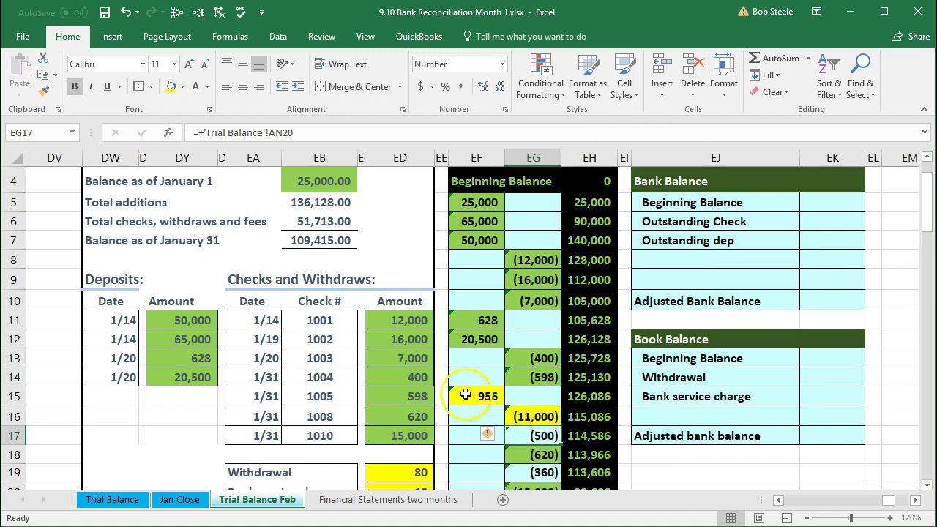
pyautogui.scroll(-1, 472, 380)
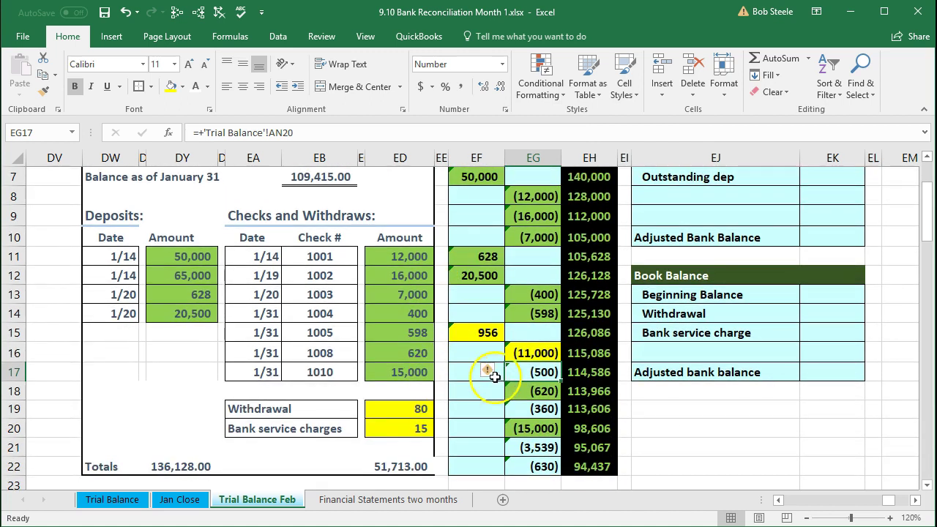
pyautogui.rightClick(524, 371)
pyautogui.click(578, 410)
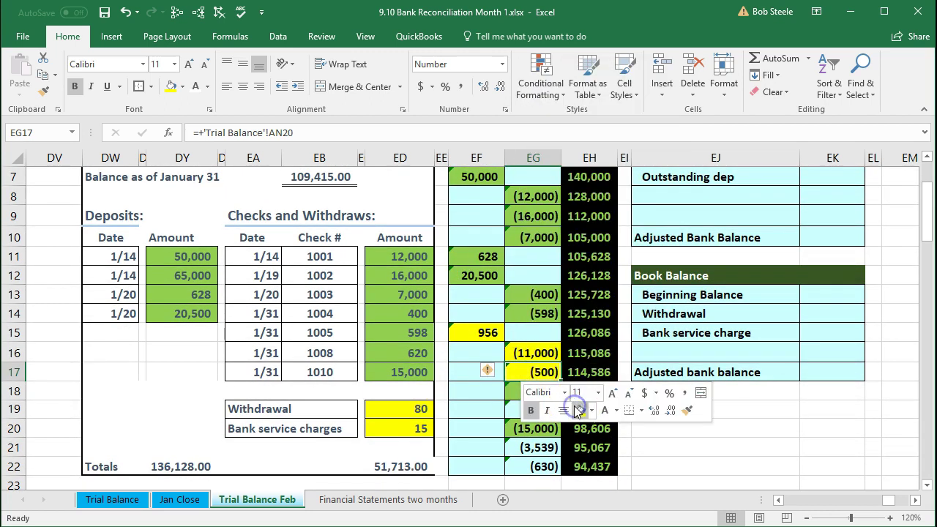
# Step: Highlight the remaining unmatched Checking ledger credits of 360, 3,539 and 630 in yellow
pyautogui.click(519, 407)
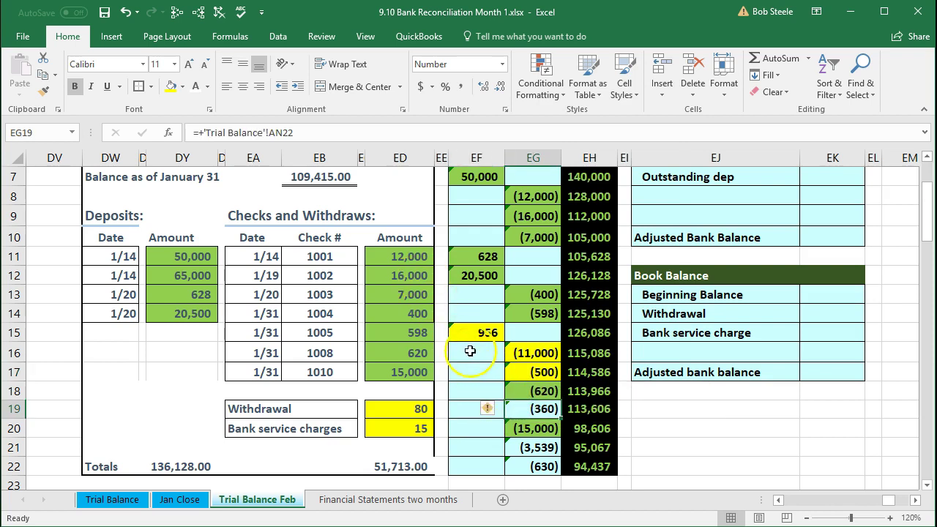
pyautogui.rightClick(516, 408)
pyautogui.click(578, 450)
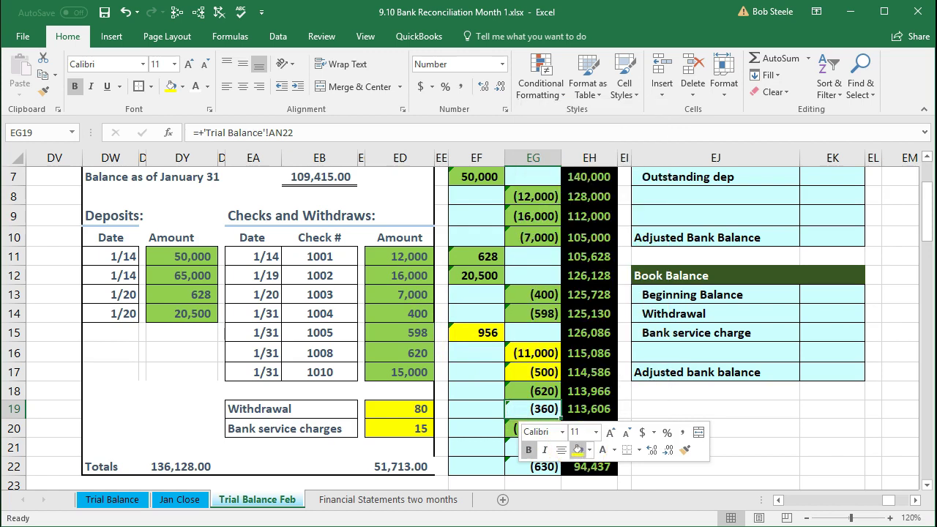
pyautogui.click(527, 448)
pyautogui.moveTo(526, 454); pyautogui.dragTo(531, 466)
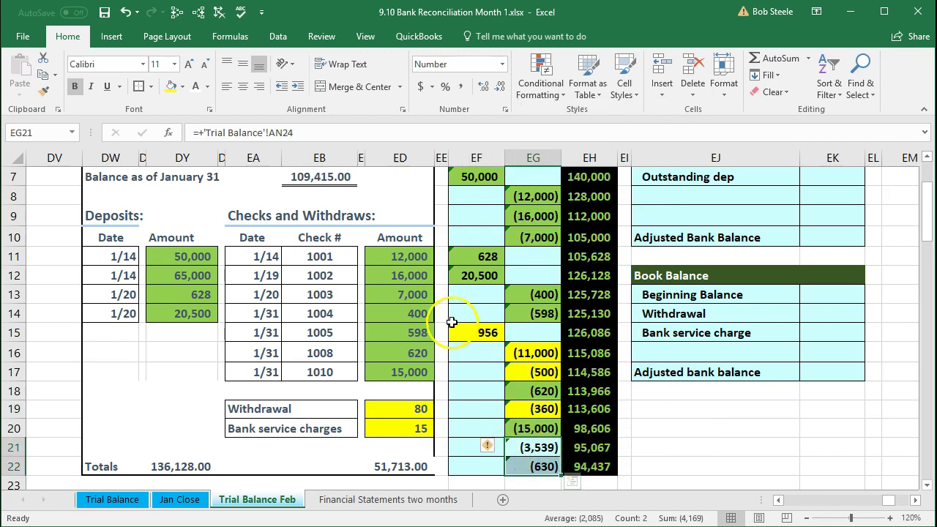
pyautogui.rightClick(530, 448)
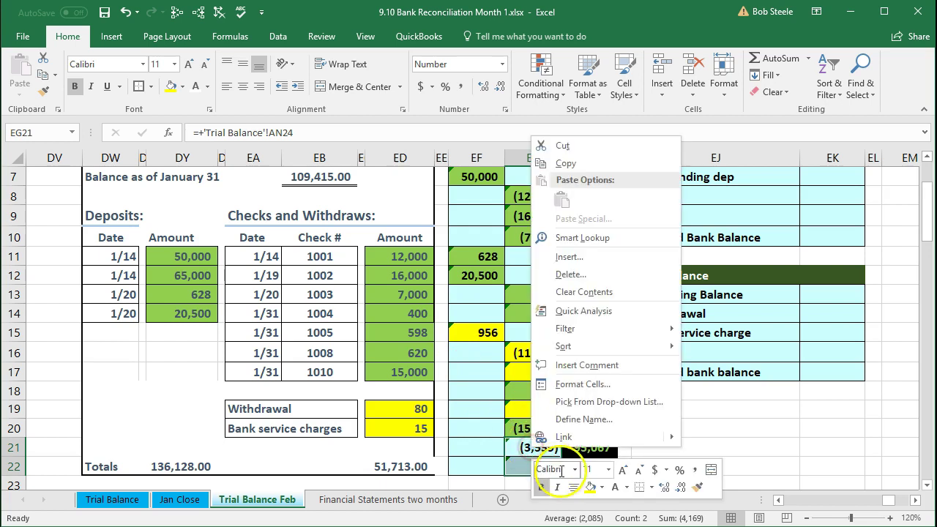
pyautogui.click(670, 197)
pyautogui.click(464, 407)
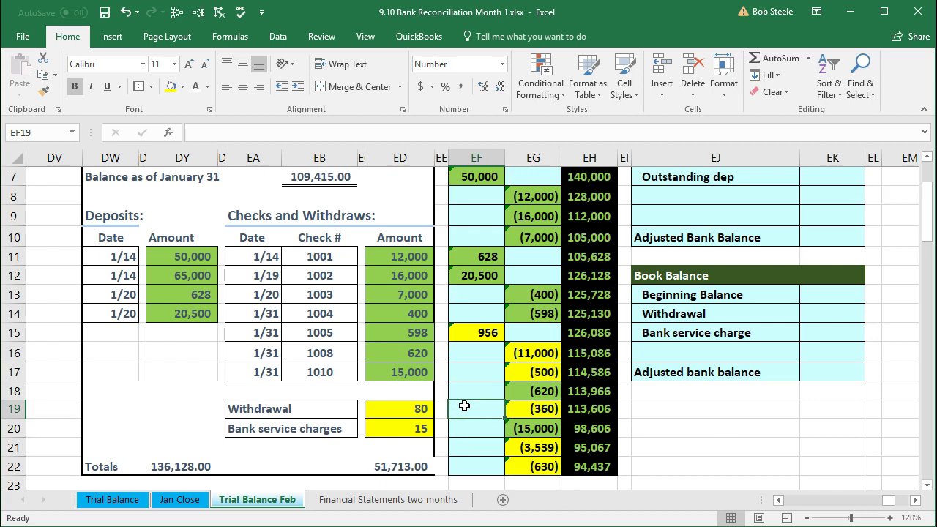
# Step: Review the yellow outstanding deposit and checks in the Checking ledger, and the Bank Reconciliation heading and its Bank Balance section
pyautogui.click(466, 394)
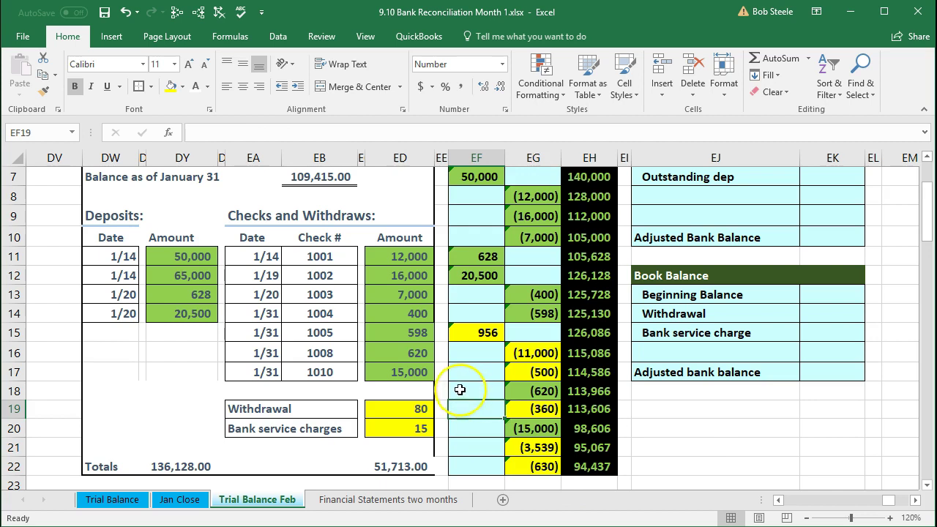
pyautogui.click(464, 375)
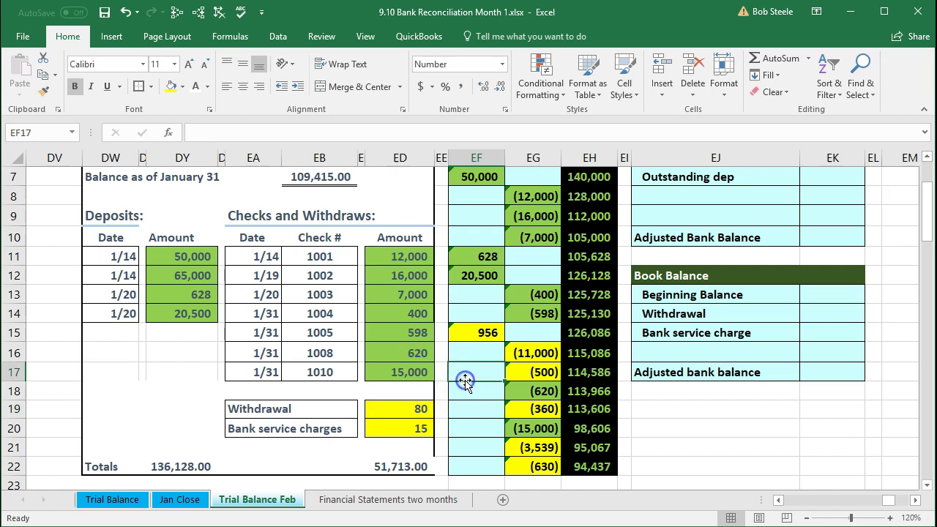
pyautogui.click(472, 335)
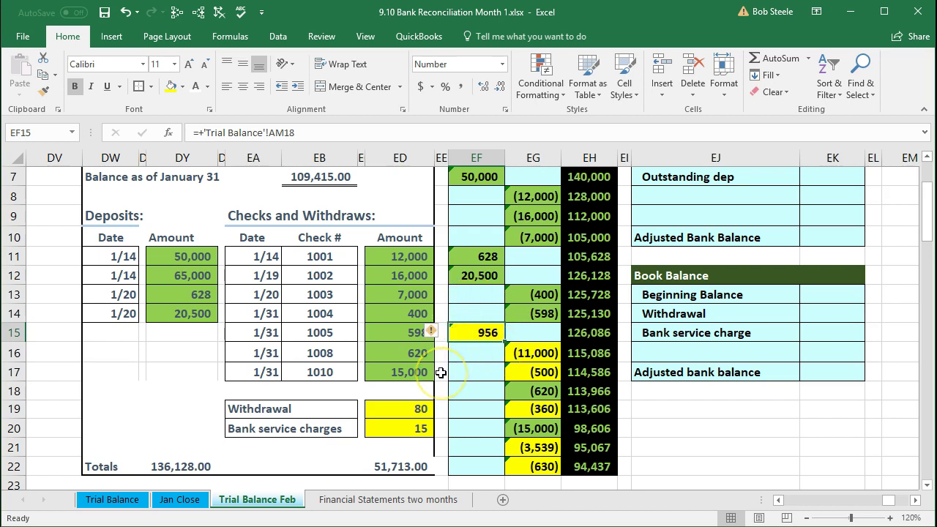
pyautogui.moveTo(528, 353); pyautogui.dragTo(530, 374)
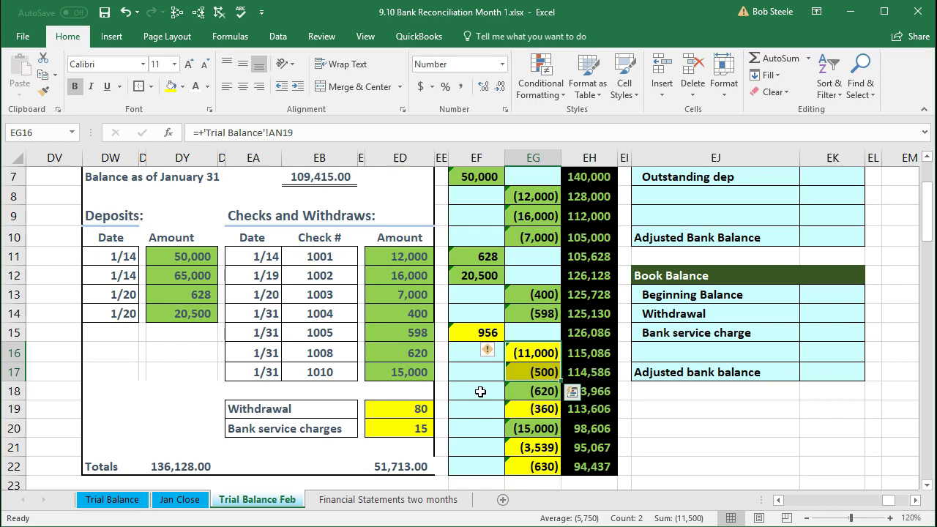
pyautogui.click(480, 392)
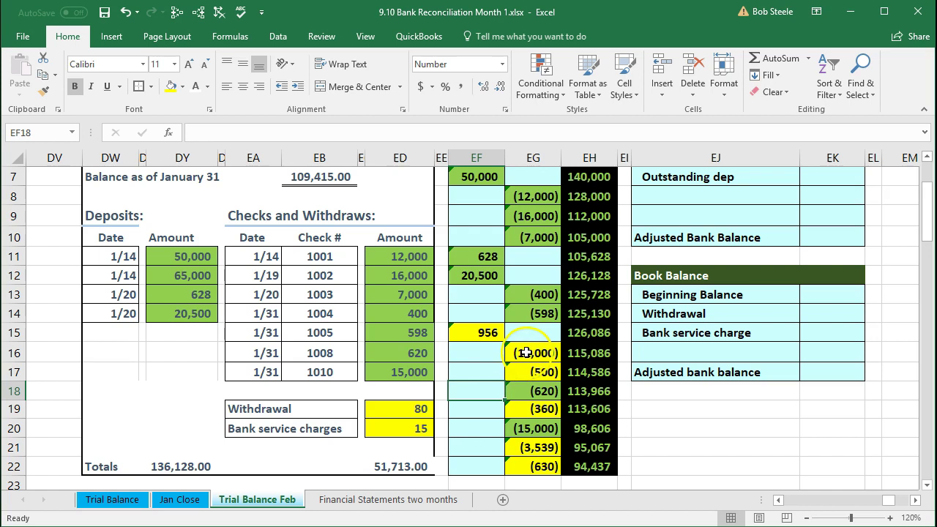
pyautogui.moveTo(526, 352); pyautogui.dragTo(525, 370)
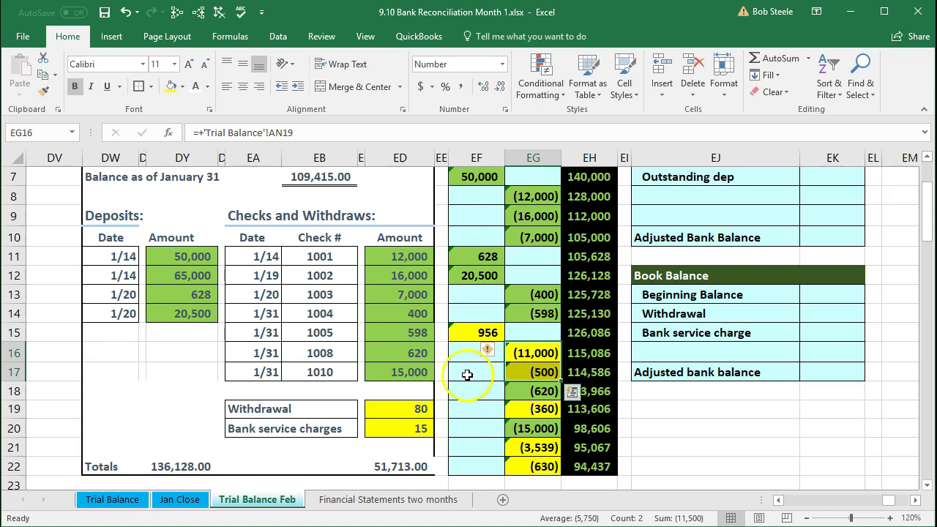
pyautogui.scroll(1, 461, 312)
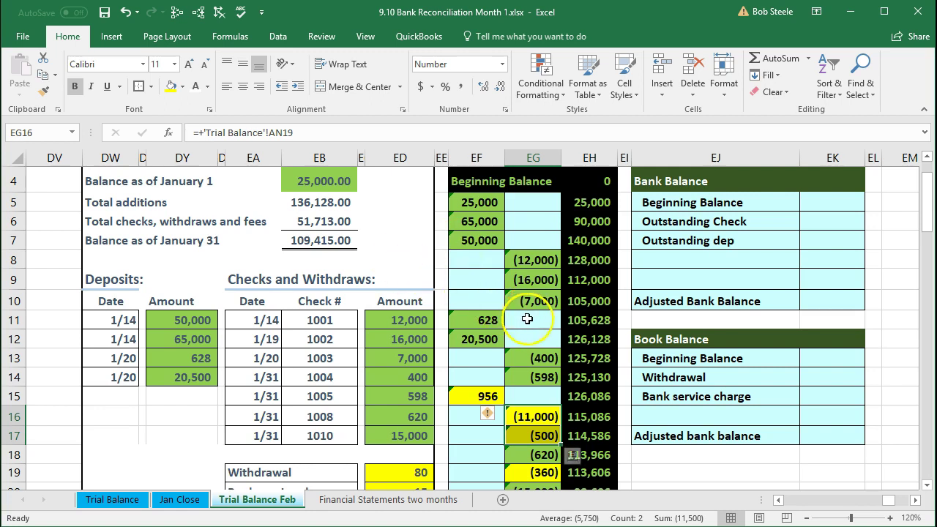
pyautogui.scroll(1, 611, 333)
pyautogui.moveTo(662, 218); pyautogui.dragTo(668, 231)
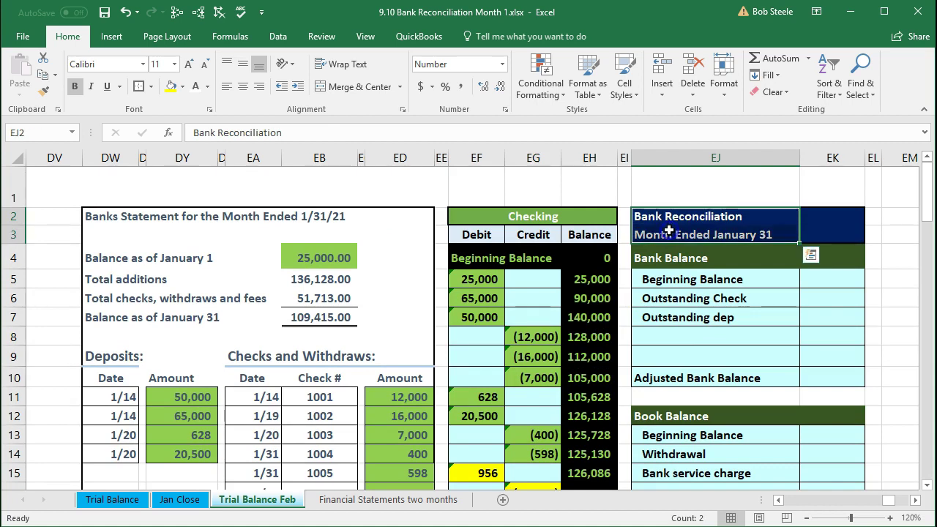
pyautogui.click(677, 279)
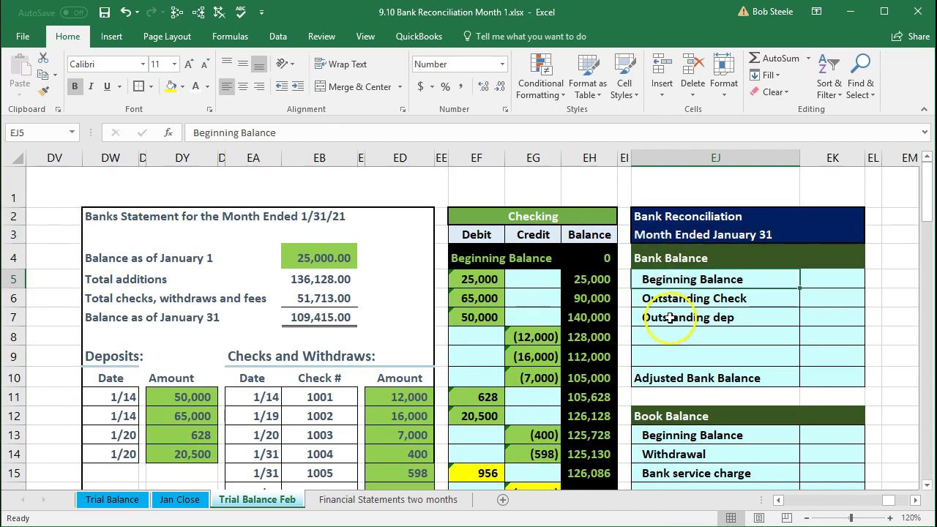
# Step: Enter 109,415 as the Beginning Balance in the Bank Balance section of the reconciliation
pyautogui.click(663, 258)
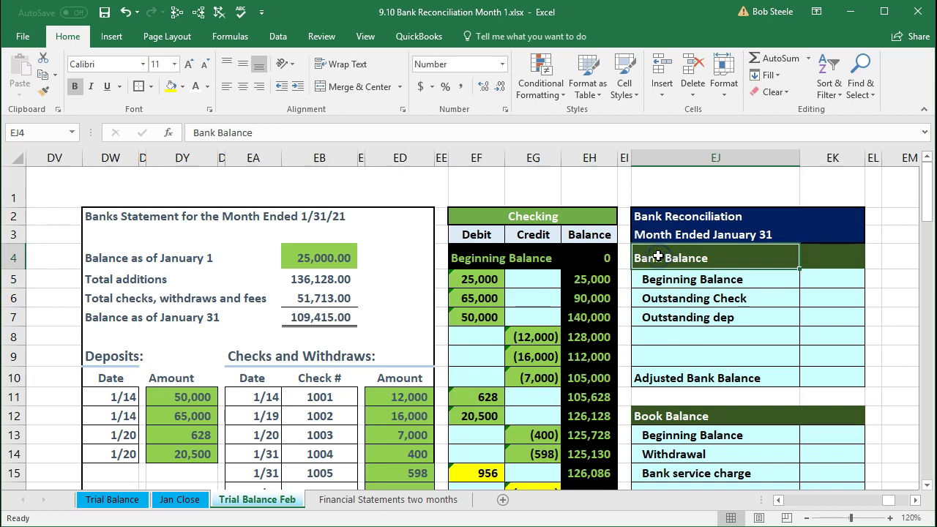
pyautogui.click(670, 416)
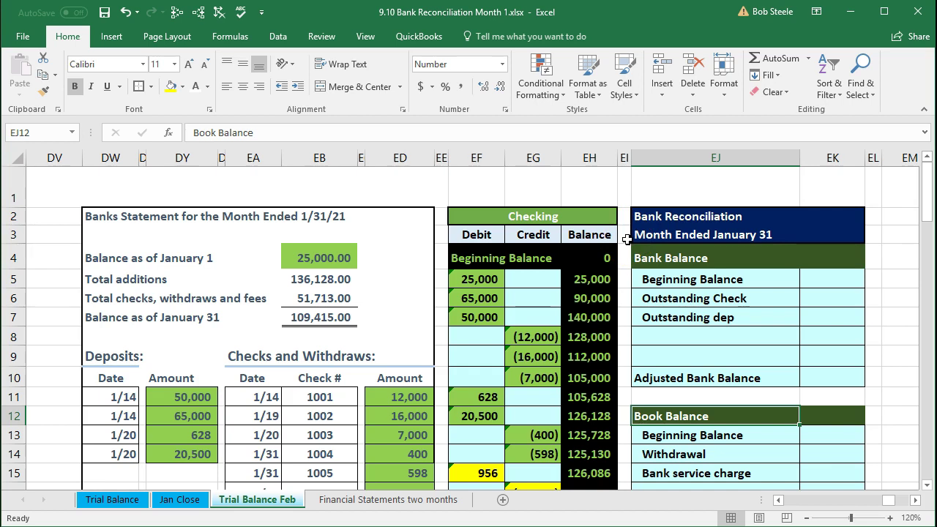
pyautogui.scroll(-1, 626, 239)
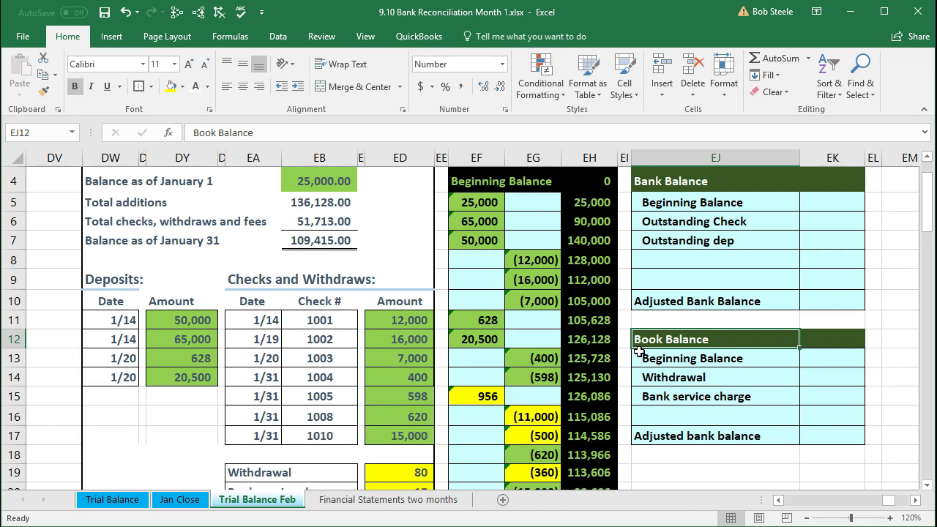
pyautogui.scroll(1, 639, 351)
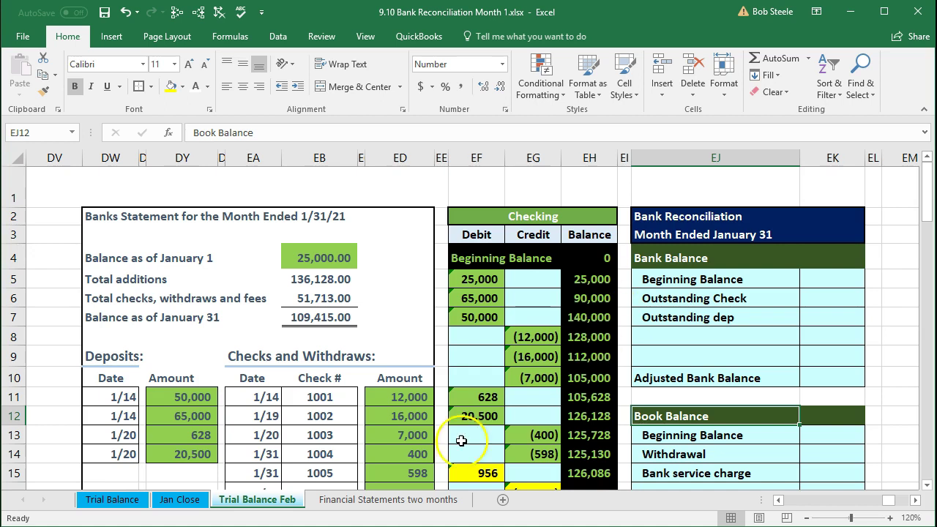
pyautogui.click(821, 284)
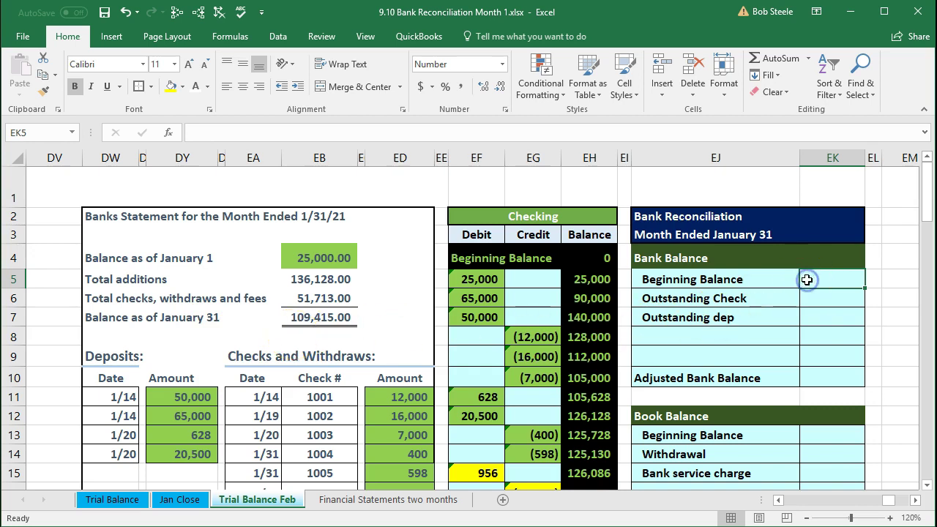
pyautogui.write('109')
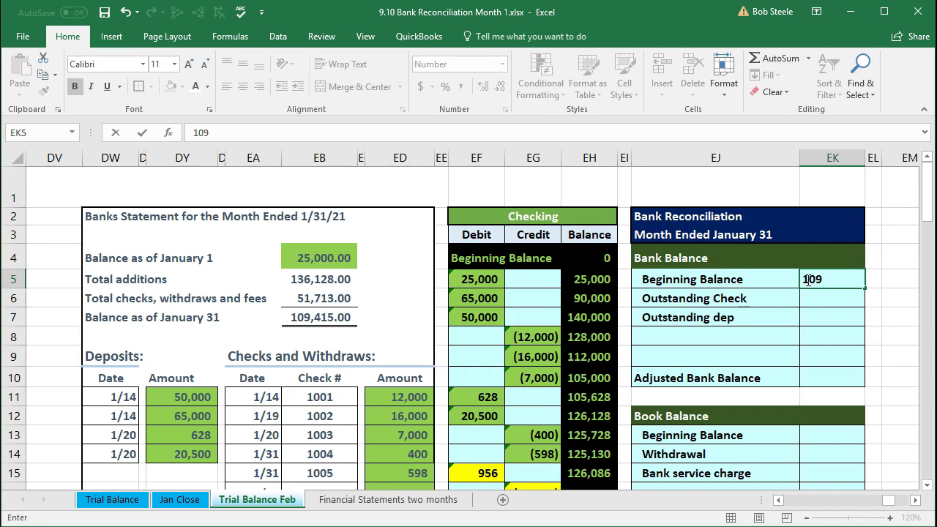
pyautogui.write(',415')
pyautogui.press('Return')
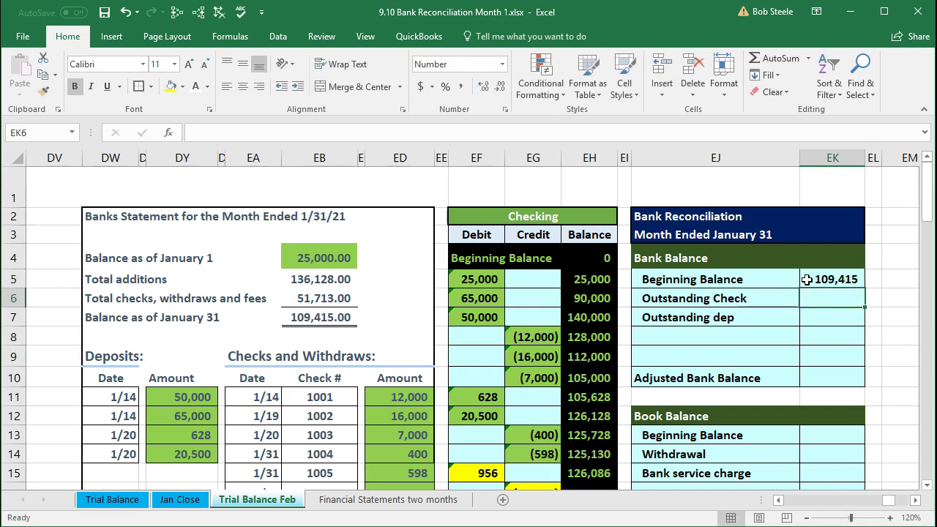
# Step: Enter 94,437, the final Checking ledger balance, as the Beginning Balance in the Book Balance section
pyautogui.scroll(-3, 806, 279)
pyautogui.click(592, 407)
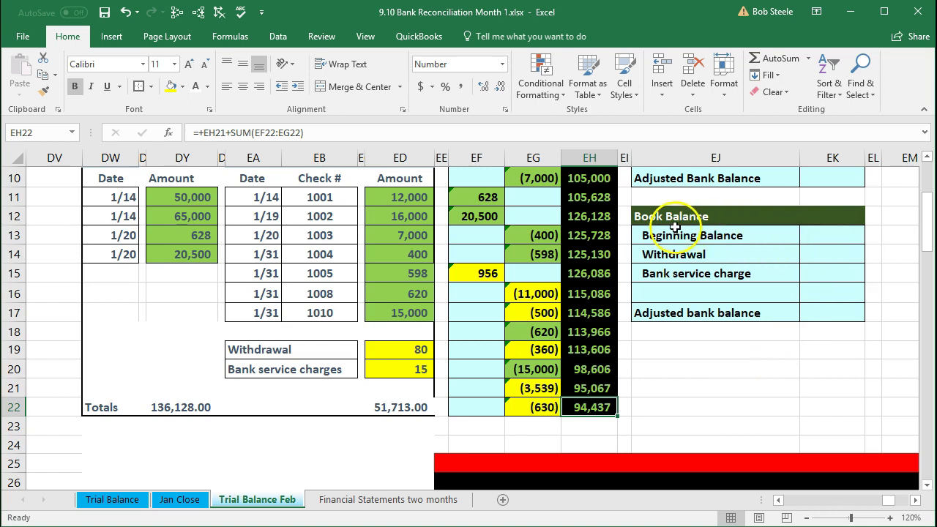
pyautogui.click(820, 235)
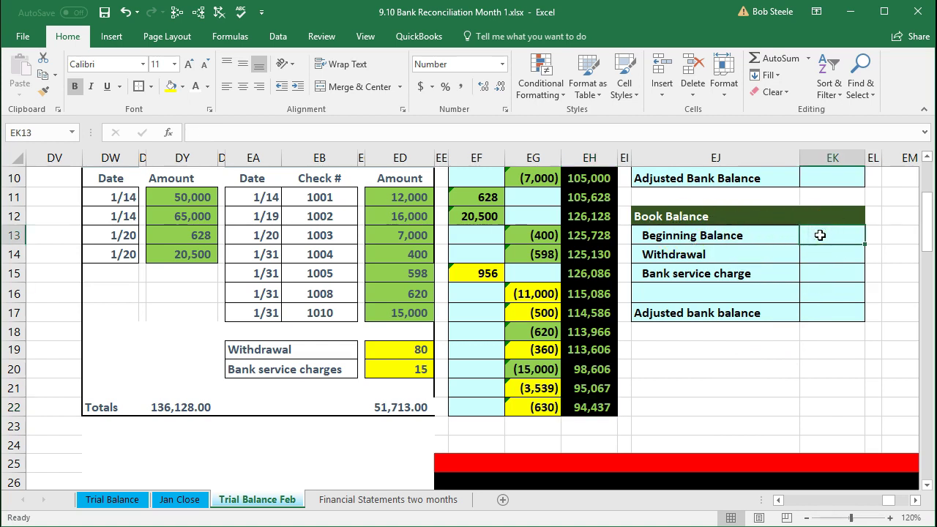
pyautogui.write('94437')
pyautogui.press('Return')
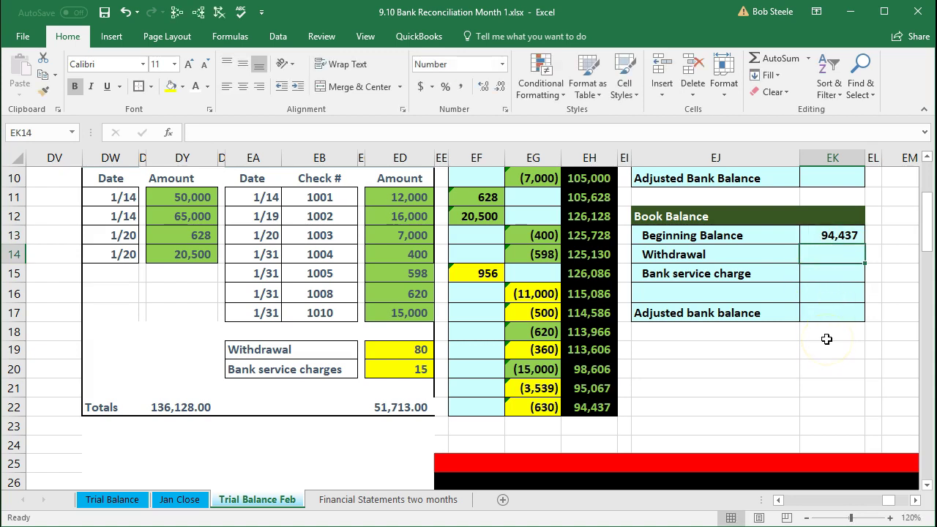
# Step: Compare the bank and book beginning balances, and examine the yellow withdrawal and bank service charges on the bank statement
pyautogui.scroll(1, 825, 339)
pyautogui.scroll(1, 825, 339)
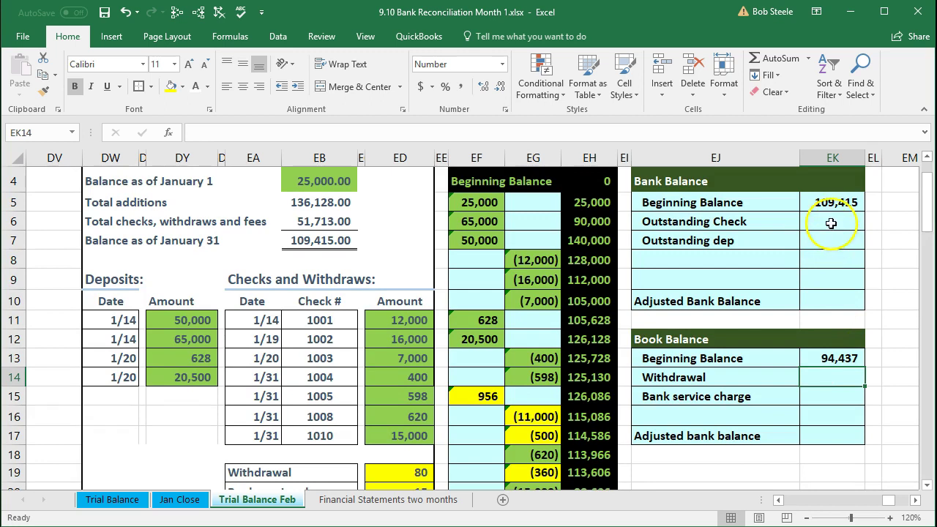
pyautogui.click(823, 203)
pyautogui.click(820, 358)
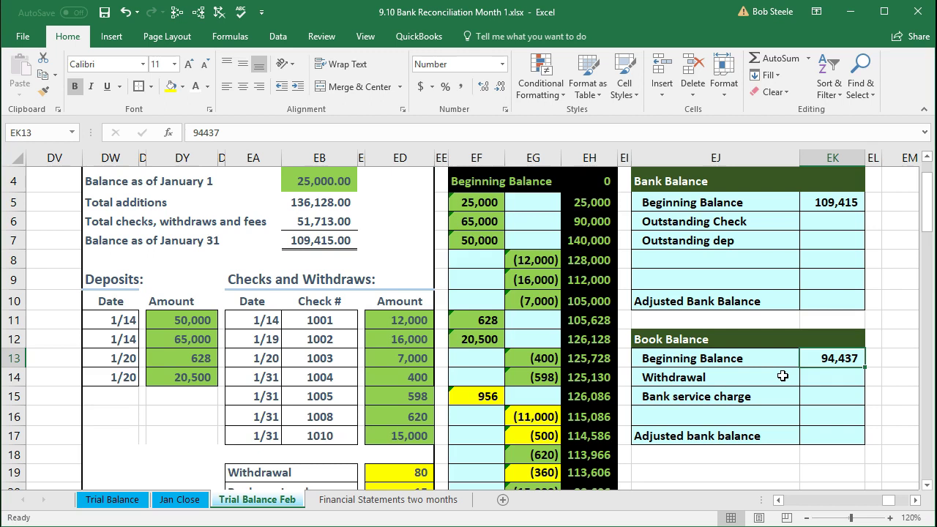
pyautogui.click(638, 424)
pyautogui.scroll(-1, 617, 338)
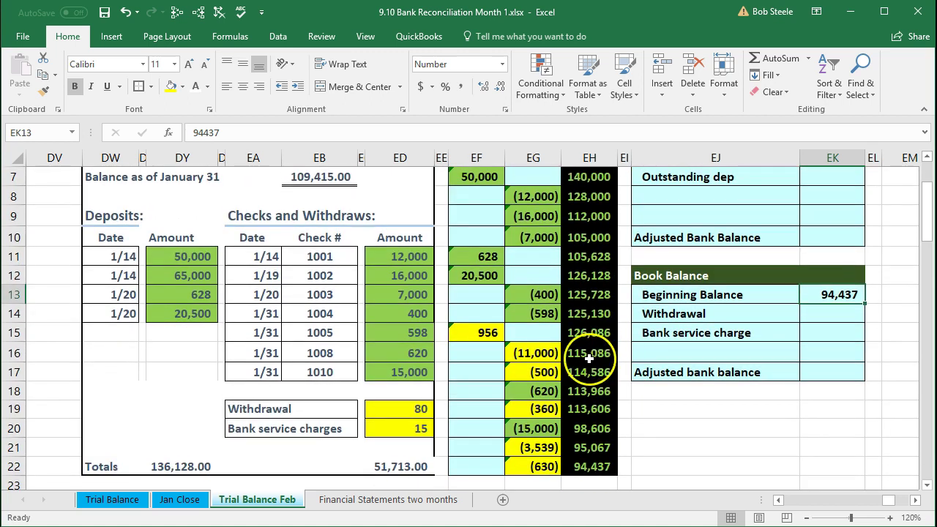
pyautogui.click(418, 408)
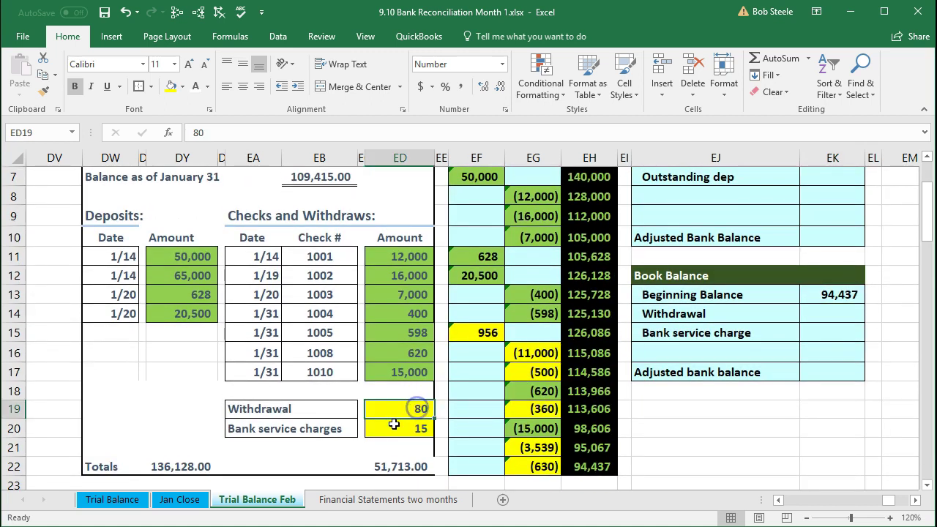
pyautogui.click(393, 425)
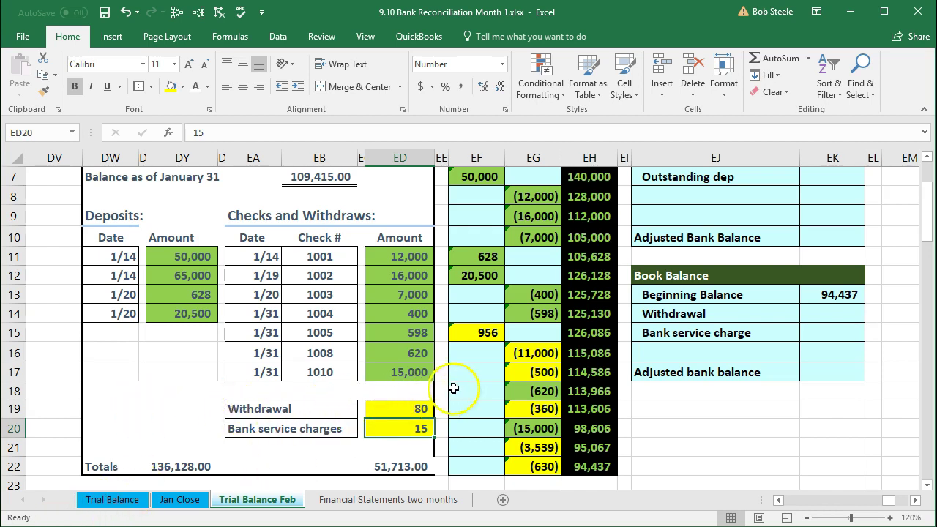
pyautogui.click(385, 409)
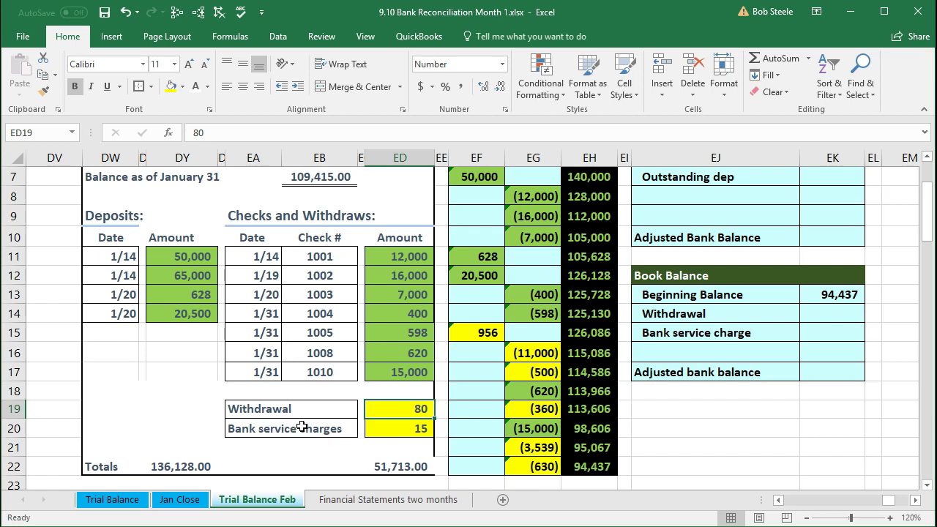
pyautogui.click(369, 429)
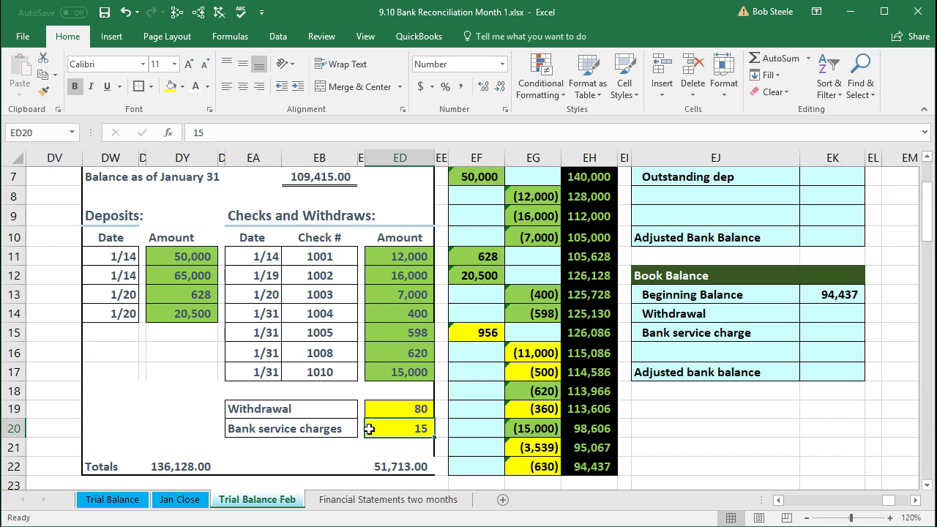
pyautogui.scroll(1, 368, 429)
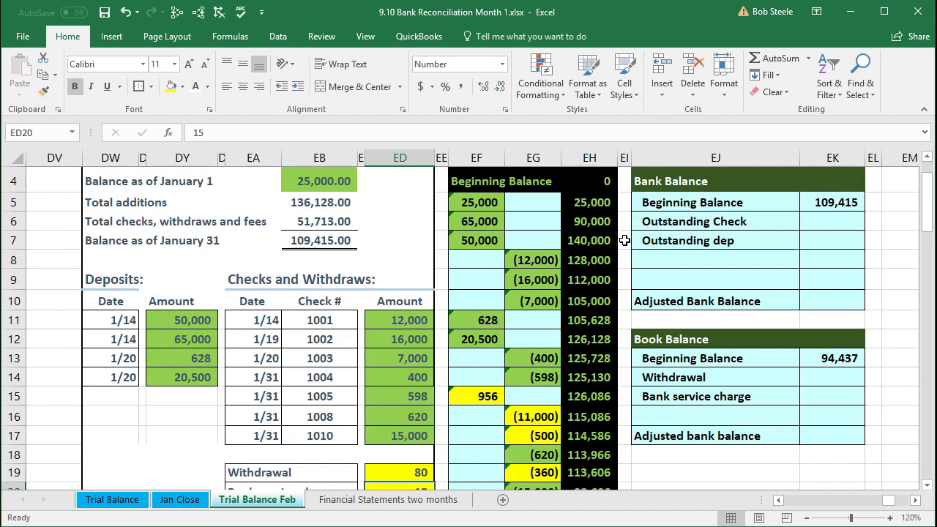
pyautogui.scroll(-1, 624, 241)
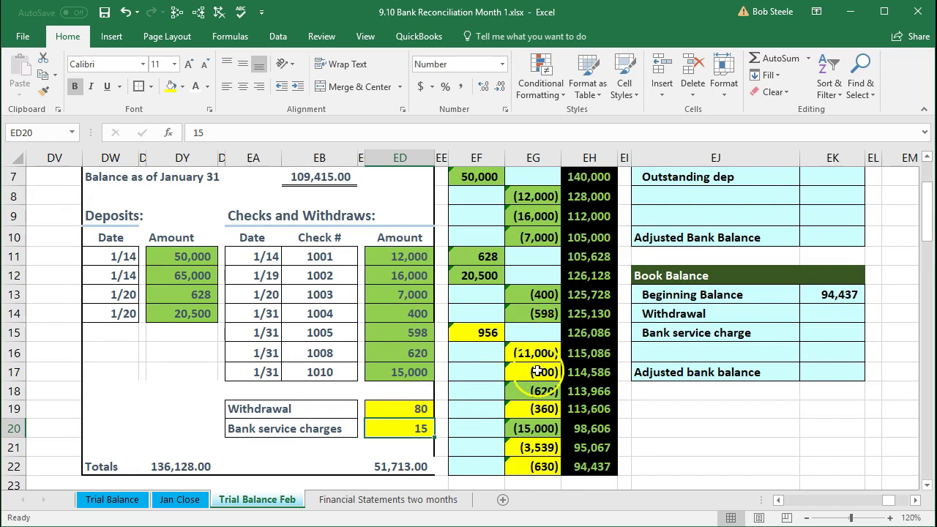
# Step: Enter -80 for Withdrawal and -15 for Bank service charge in the Book Balance section
pyautogui.click(817, 315)
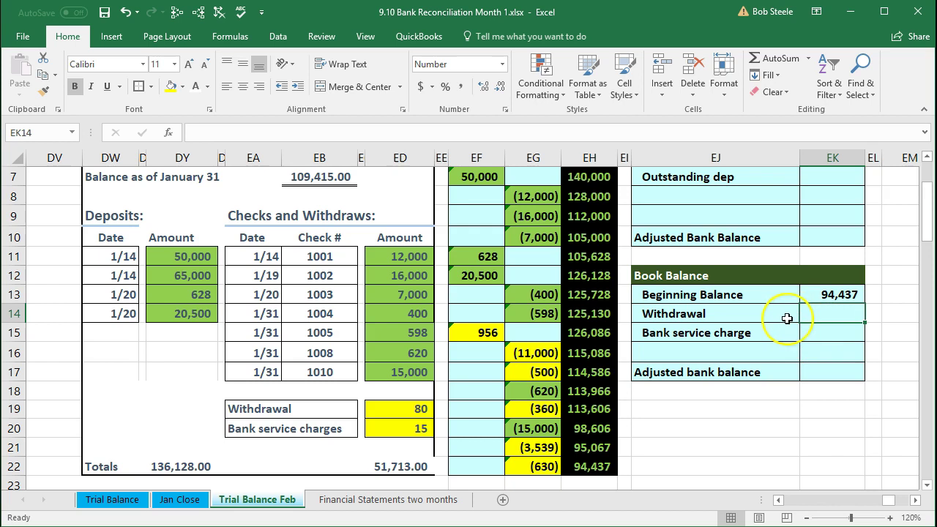
pyautogui.write('-80')
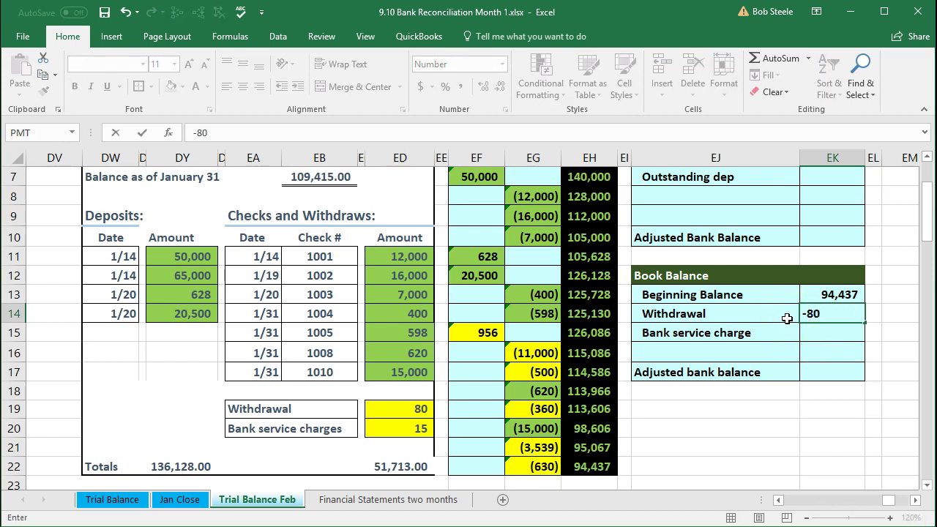
pyautogui.press('Return')
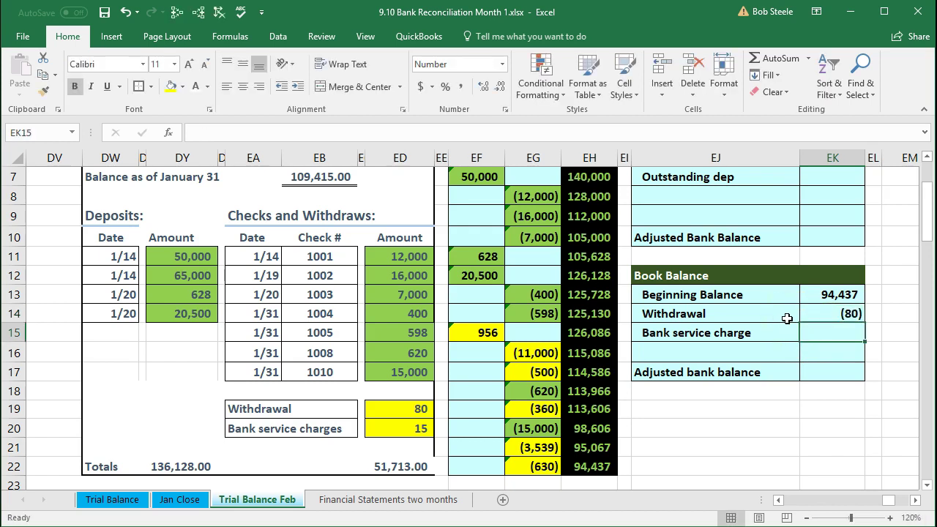
pyautogui.write('-')
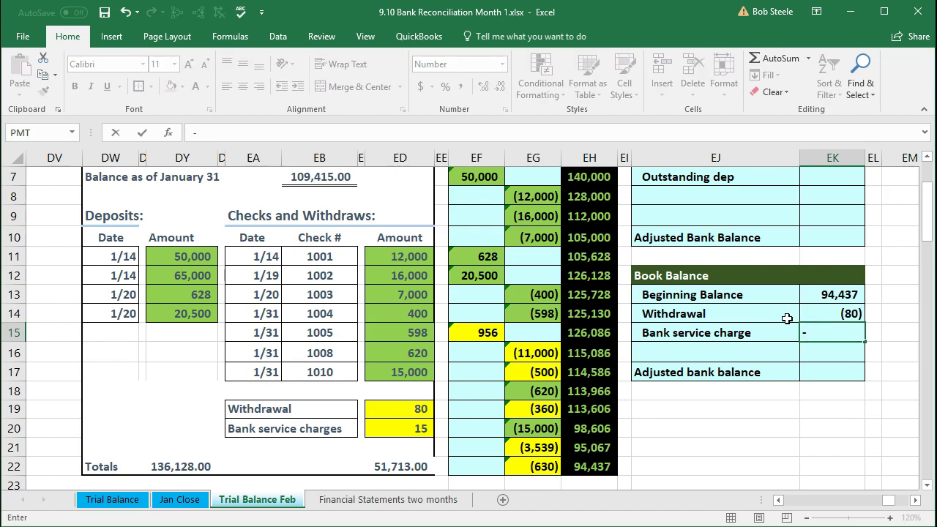
pyautogui.write('15')
pyautogui.press('Return')
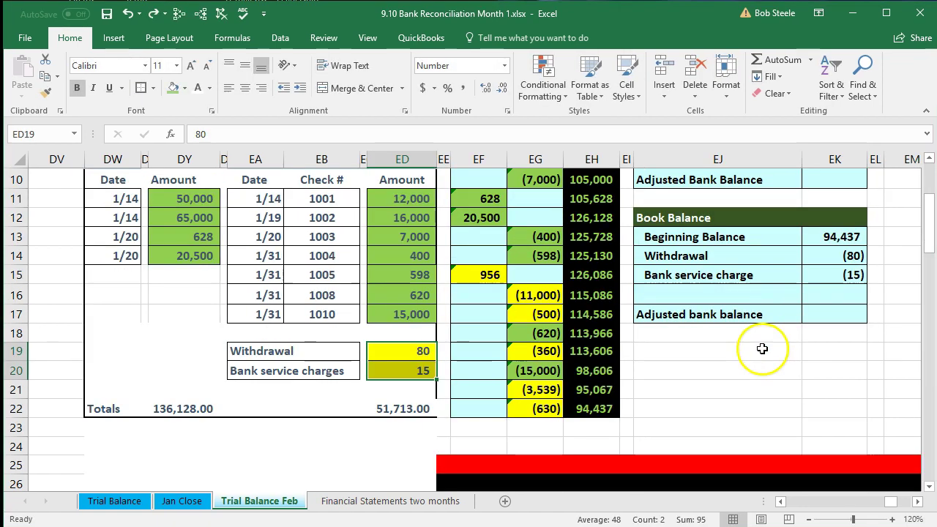
# Step: Change the fill of the bank statement's Withdrawal and Bank service charges amounts to pale green
pyautogui.click(763, 349)
pyautogui.moveTo(391, 351); pyautogui.dragTo(393, 365)
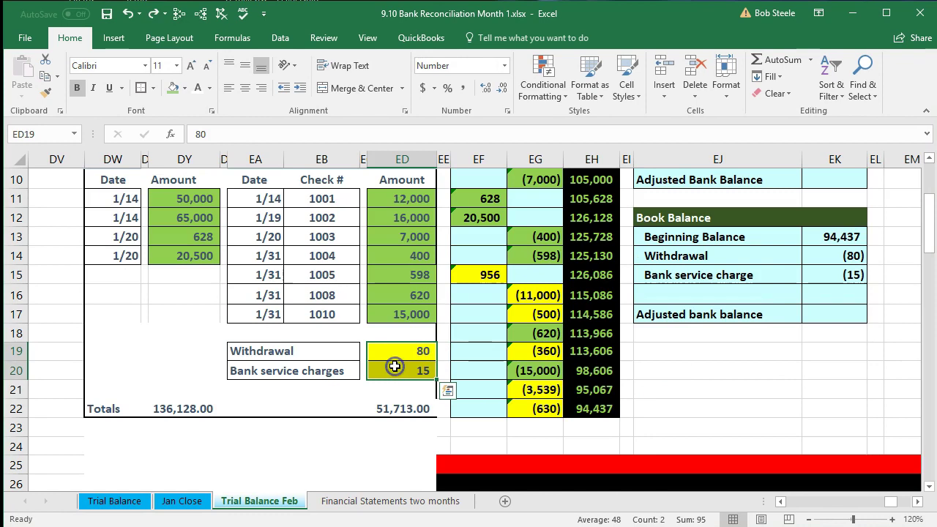
pyautogui.rightClick(394, 366)
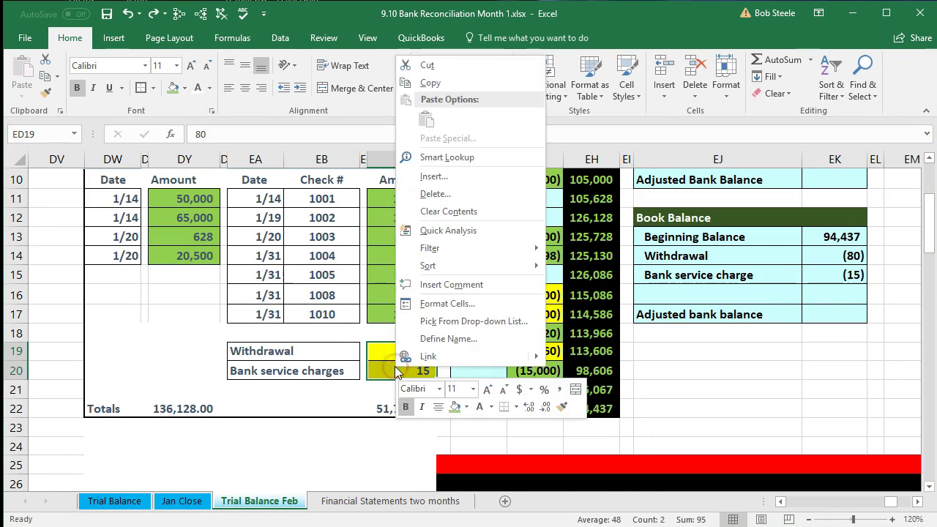
pyautogui.click(466, 407)
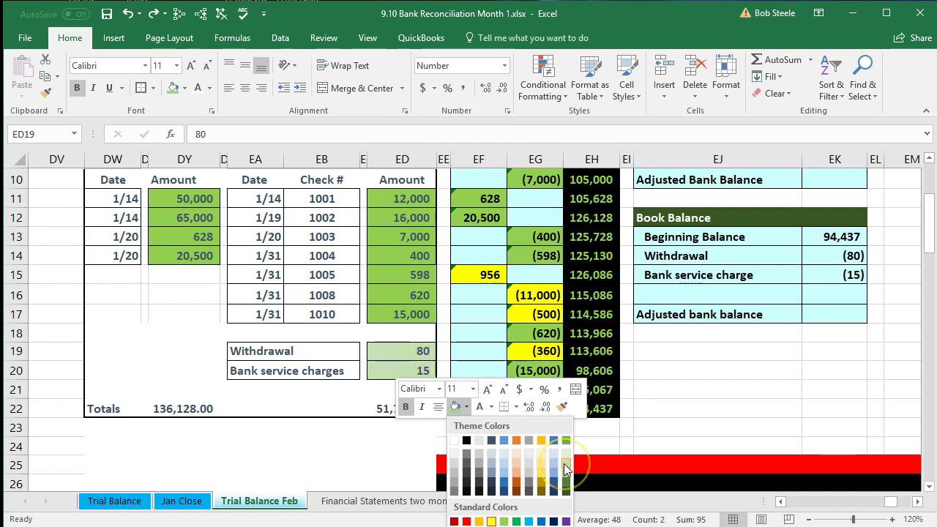
pyautogui.click(566, 461)
pyautogui.click(713, 353)
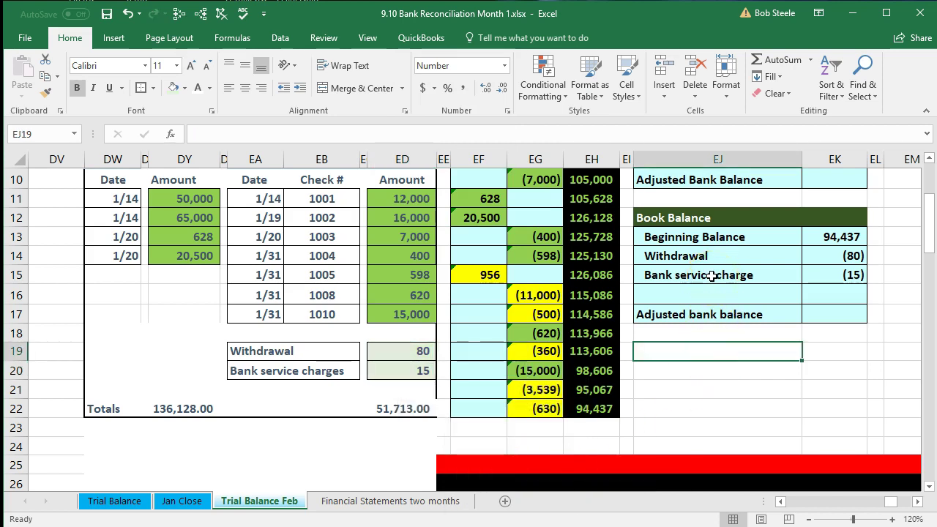
pyautogui.click(717, 390)
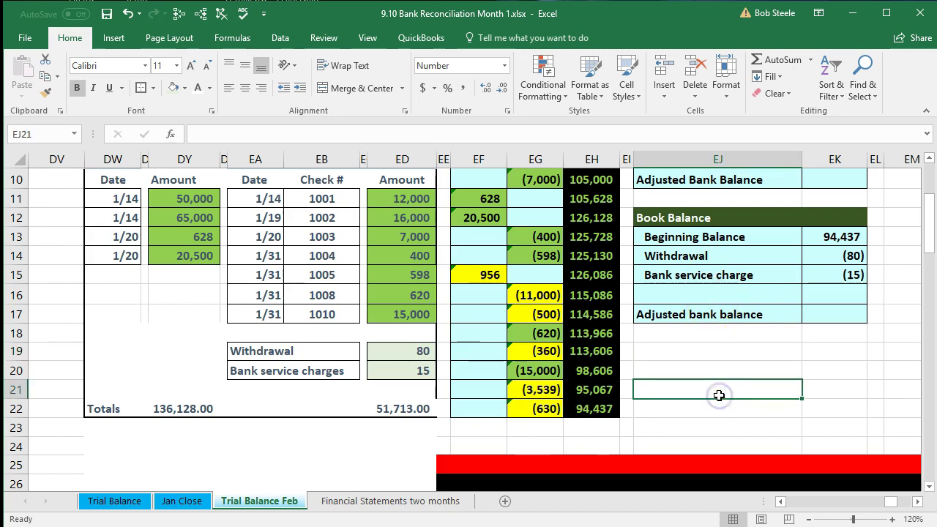
# Step: Review the yellow 956 deposit in the Checking ledger against the bank statement and the Bank Balance section's outstanding deposit and beginning balance lines
pyautogui.scroll(1, 719, 395)
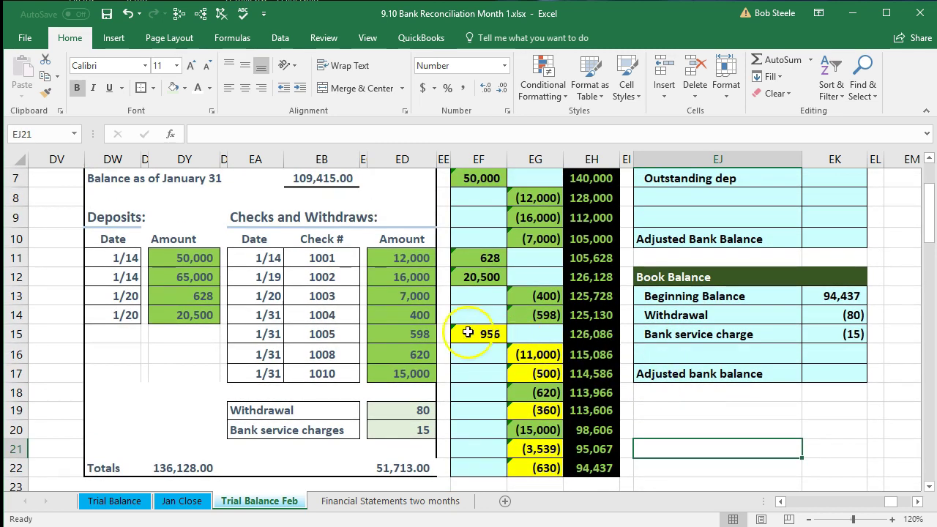
pyautogui.click(469, 333)
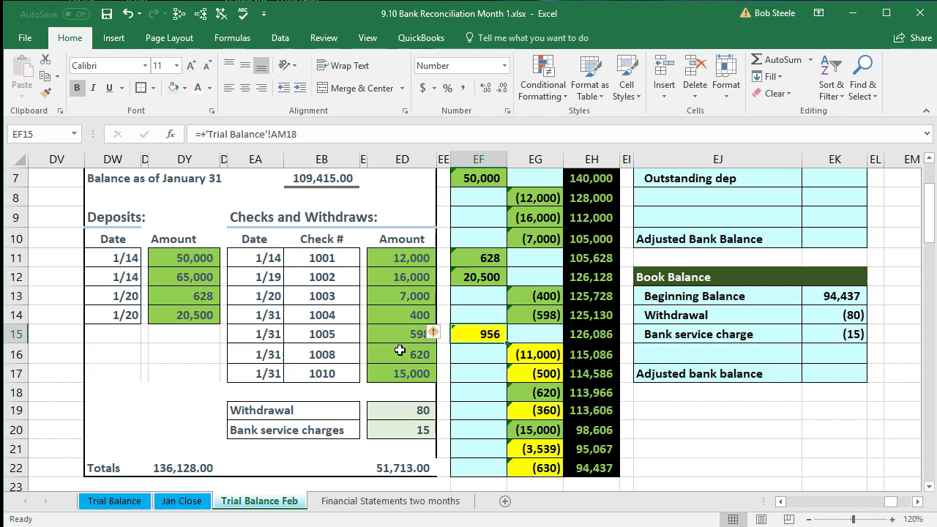
pyautogui.scroll(2, 399, 351)
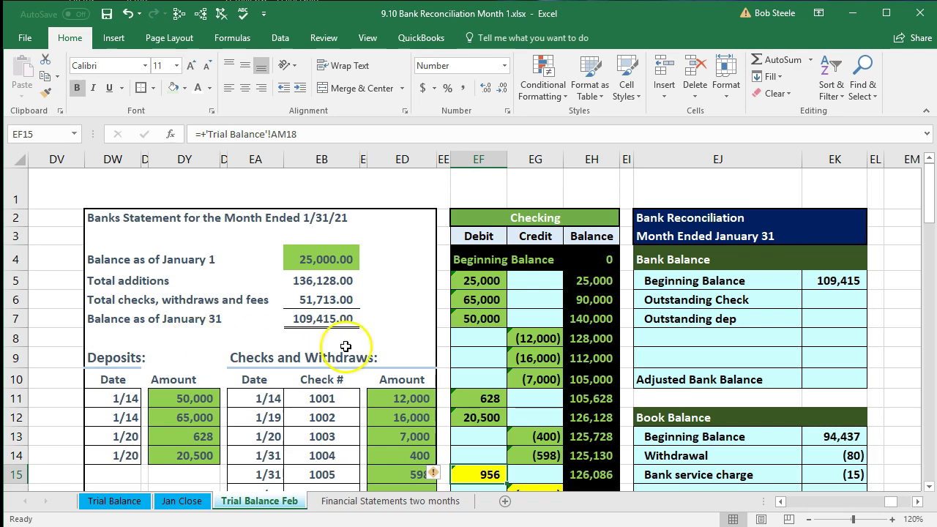
pyautogui.scroll(-1, 348, 346)
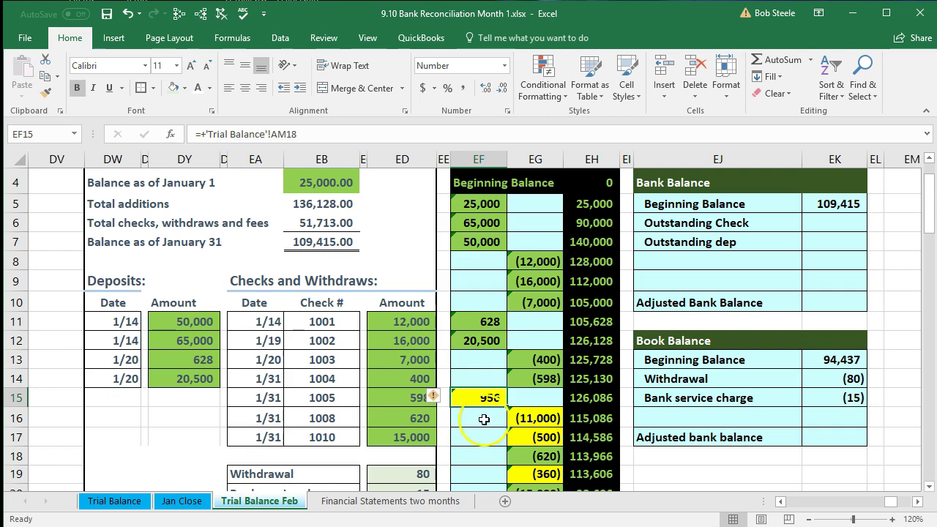
pyautogui.click(681, 241)
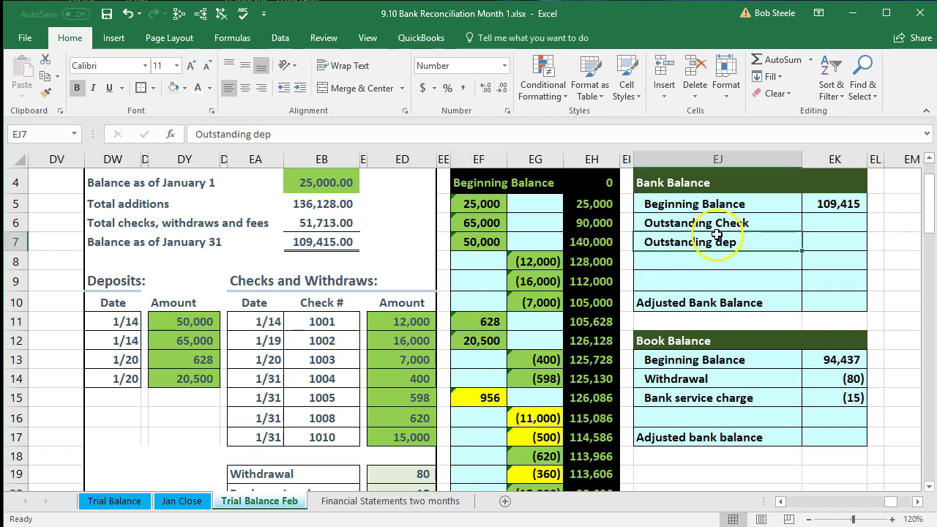
pyautogui.click(836, 204)
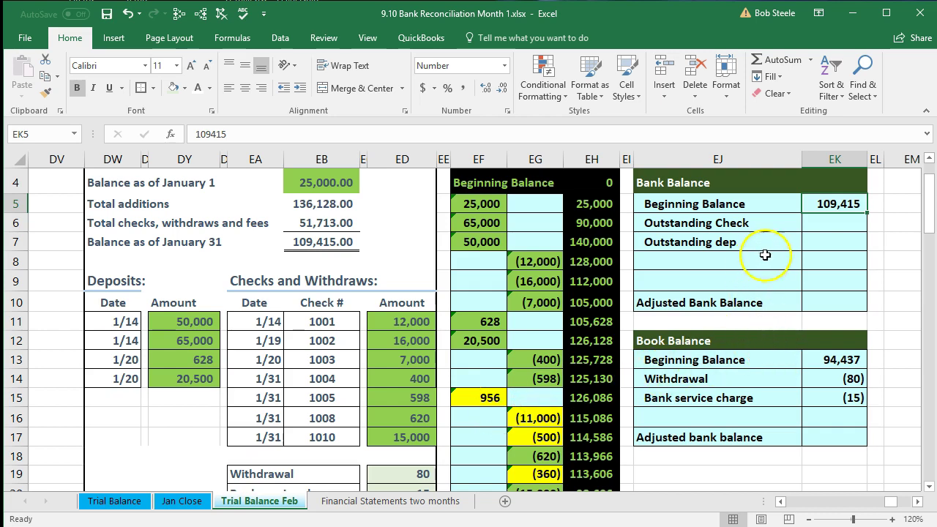
# Step: Enter 956 as the Outstanding dep amount in the Bank Balance section
pyautogui.click(811, 243)
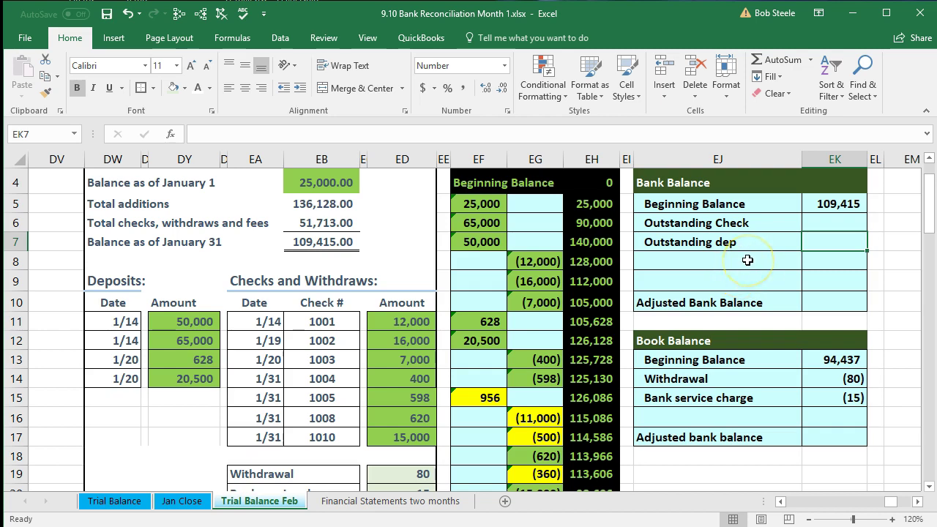
pyautogui.write('956')
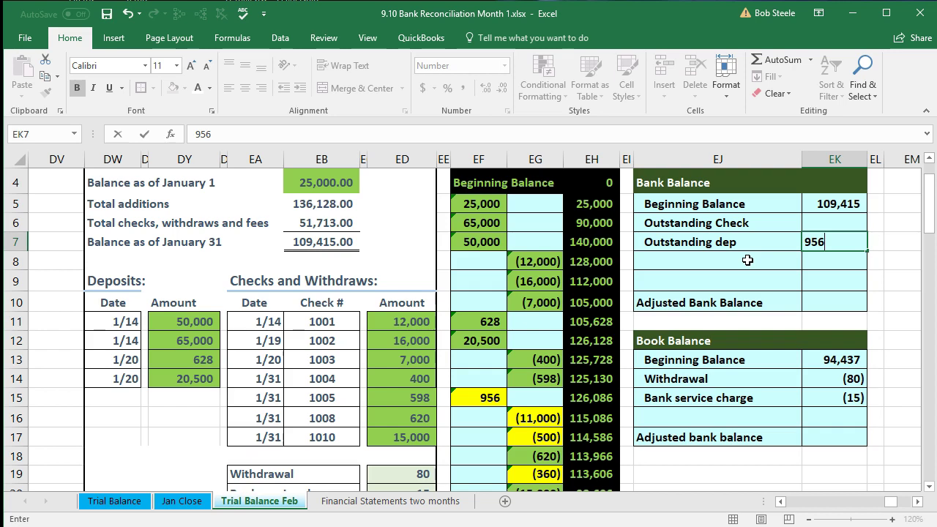
pyautogui.press('Return')
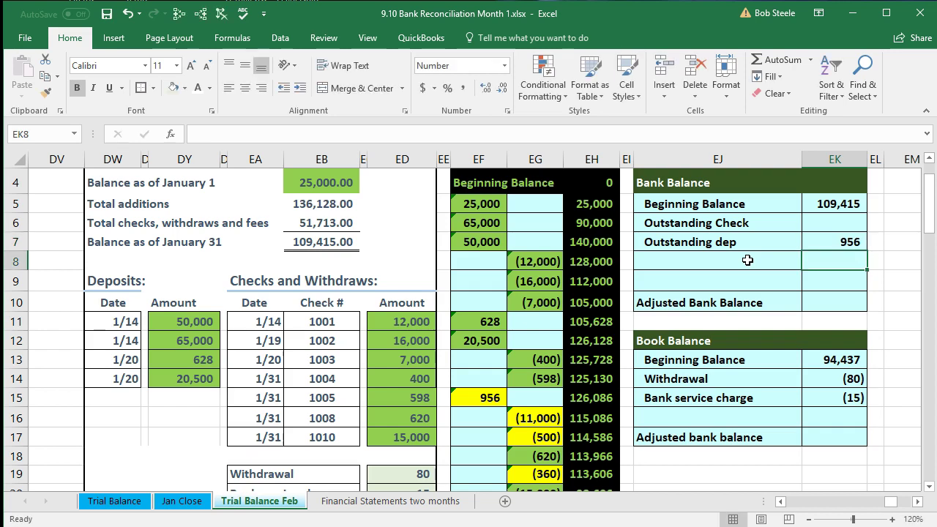
# Step: Change the fill of the Checking ledger's 956 deposit to pale green
pyautogui.click(486, 397)
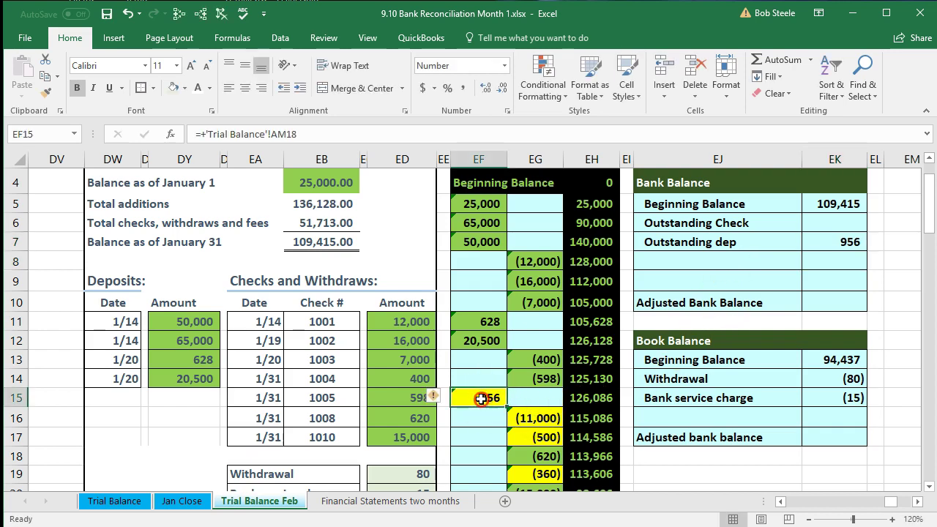
pyautogui.rightClick(485, 399)
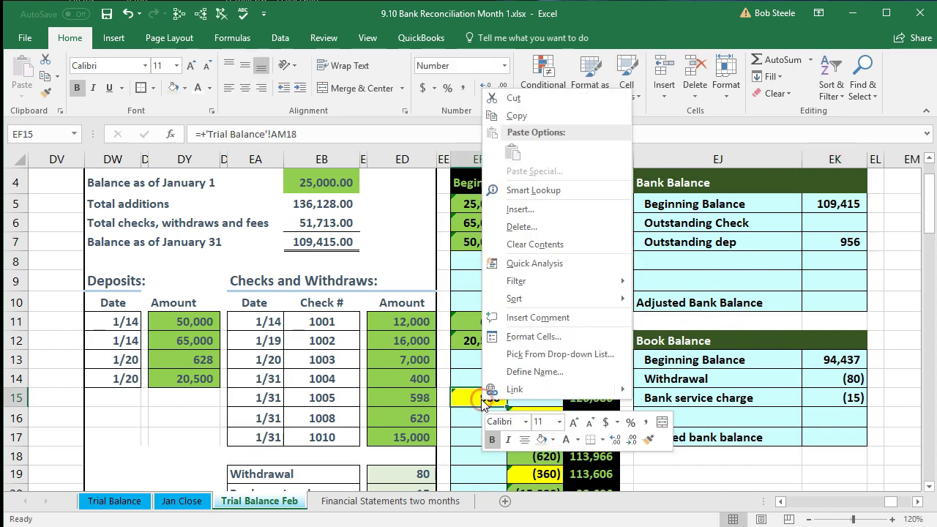
pyautogui.click(540, 439)
pyautogui.click(464, 472)
# Step: Review each yellow outstanding check in the Checking ledger's credit column, and compare the bank and book beginning balances
pyautogui.click(537, 418)
pyautogui.scroll(-1, 545, 410)
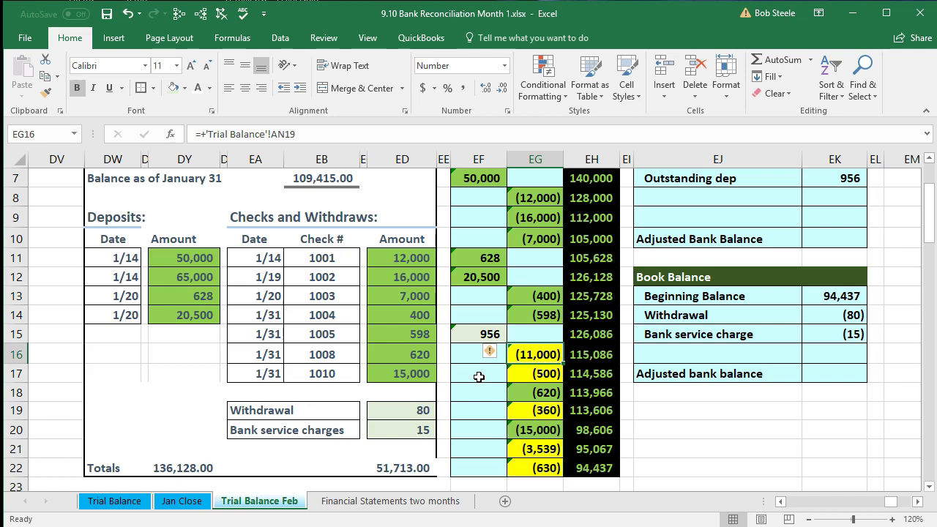
pyautogui.scroll(1, 479, 377)
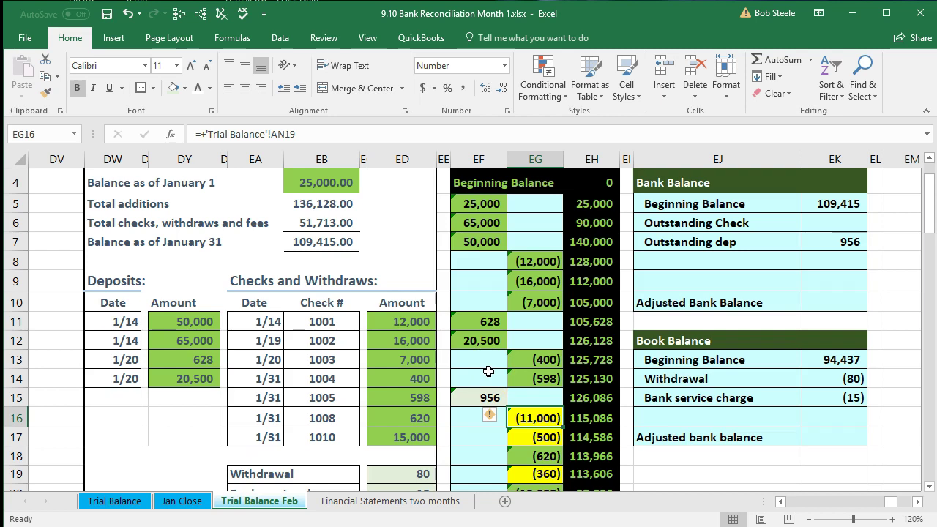
pyautogui.click(812, 204)
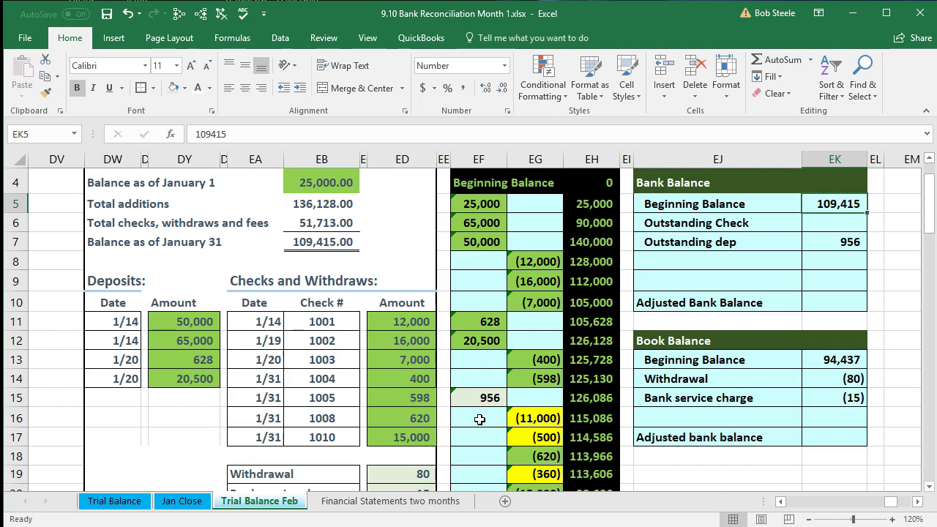
pyautogui.scroll(-1, 479, 418)
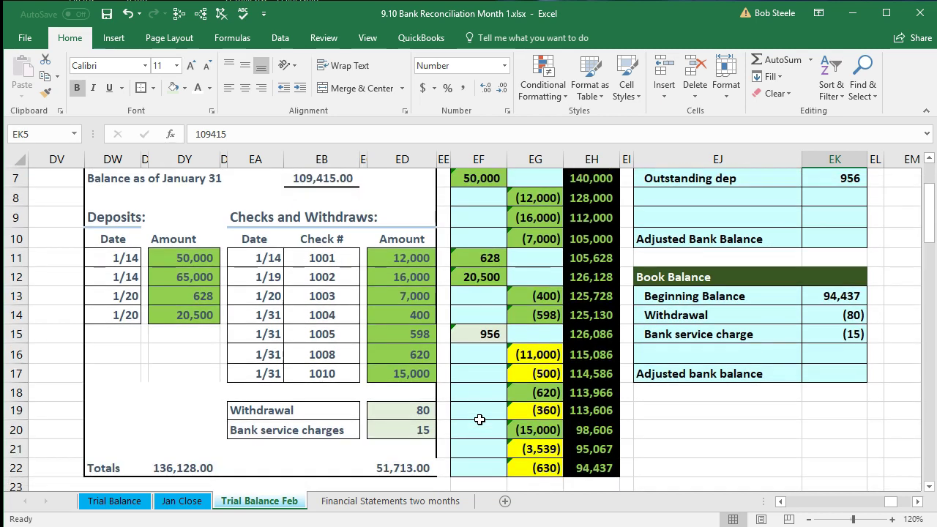
pyautogui.click(527, 358)
pyautogui.click(528, 373)
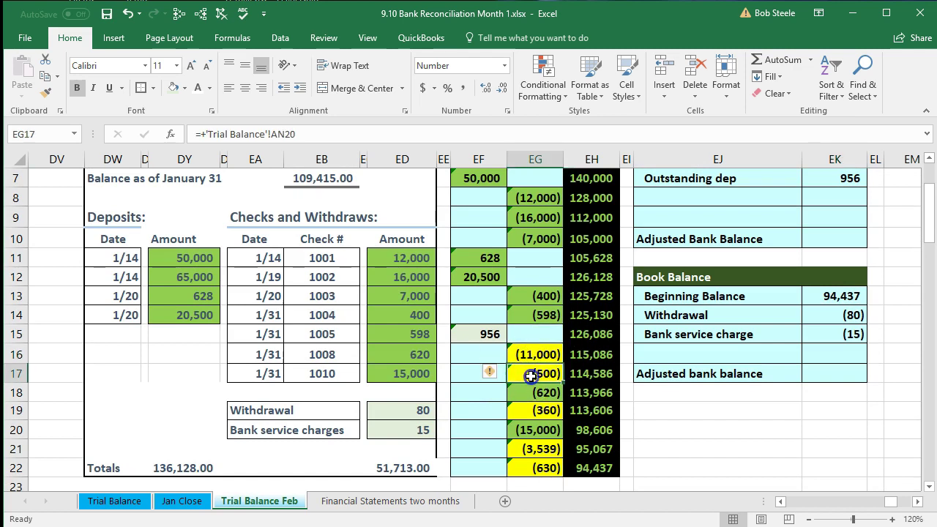
pyautogui.click(531, 407)
pyautogui.click(534, 446)
pyautogui.click(535, 466)
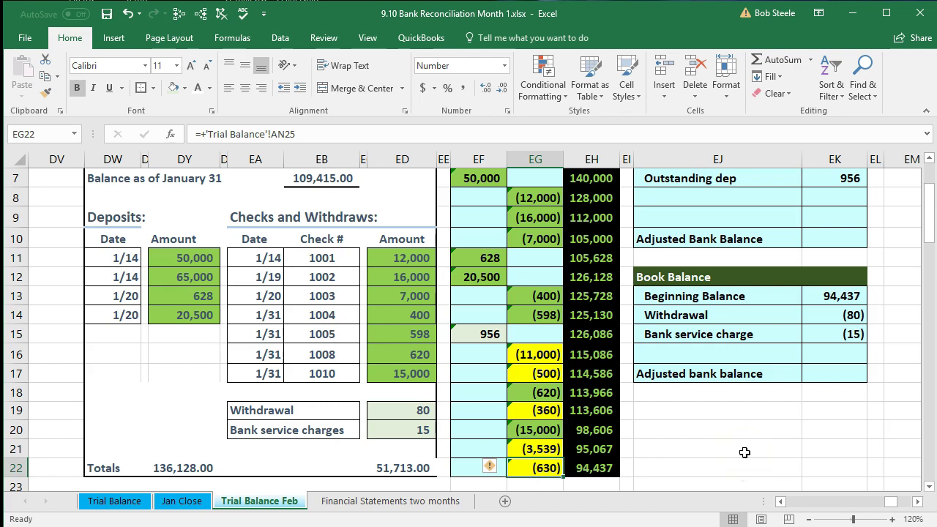
pyautogui.scroll(2, 745, 452)
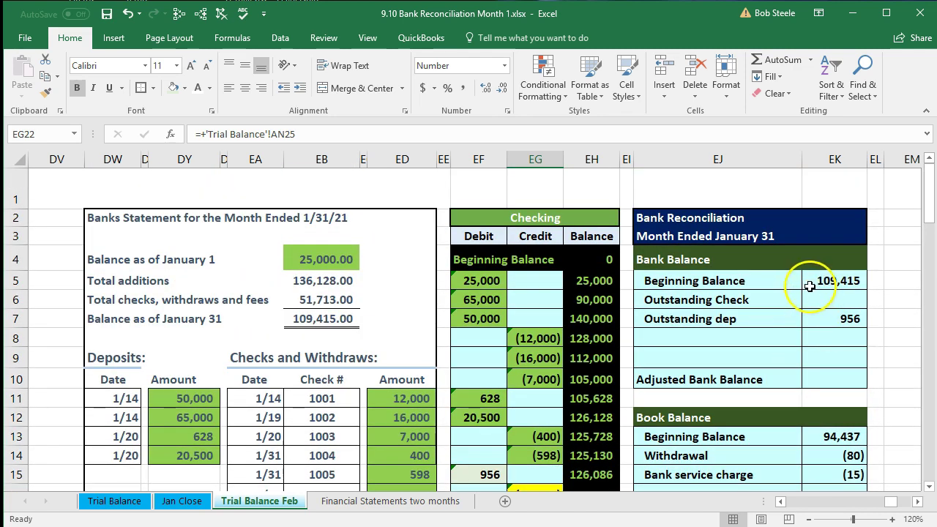
pyautogui.click(816, 434)
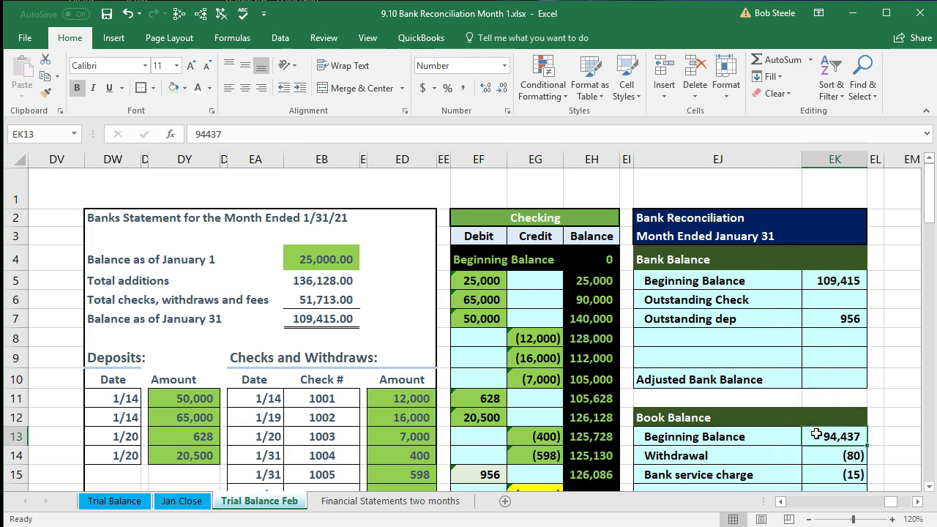
pyautogui.click(817, 280)
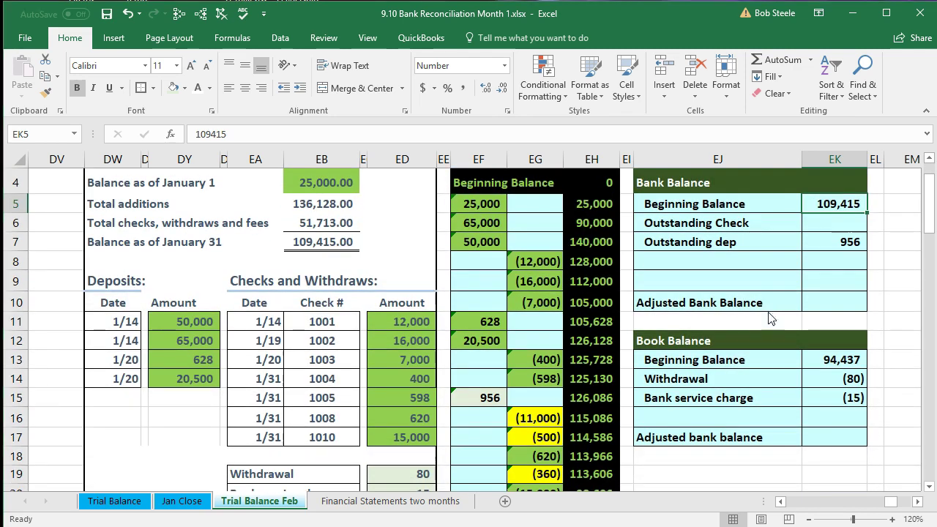
# Step: Switch to Calculator and shrink its window so the yellow outstanding checks in the Checking ledger stay readable
pyautogui.hotkey('alt', 'Tab')
pyautogui.moveTo(753, 273); pyautogui.dragTo(356, 184)
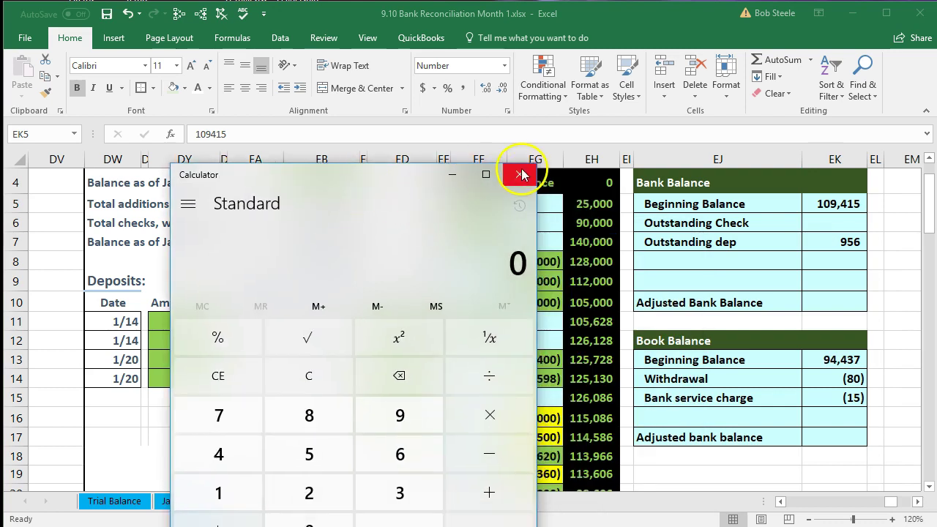
pyautogui.moveTo(538, 167); pyautogui.dragTo(434, 192)
pyautogui.click(556, 304)
pyautogui.scroll(-1, 556, 304)
pyautogui.hotkey('alt', 'Tab')
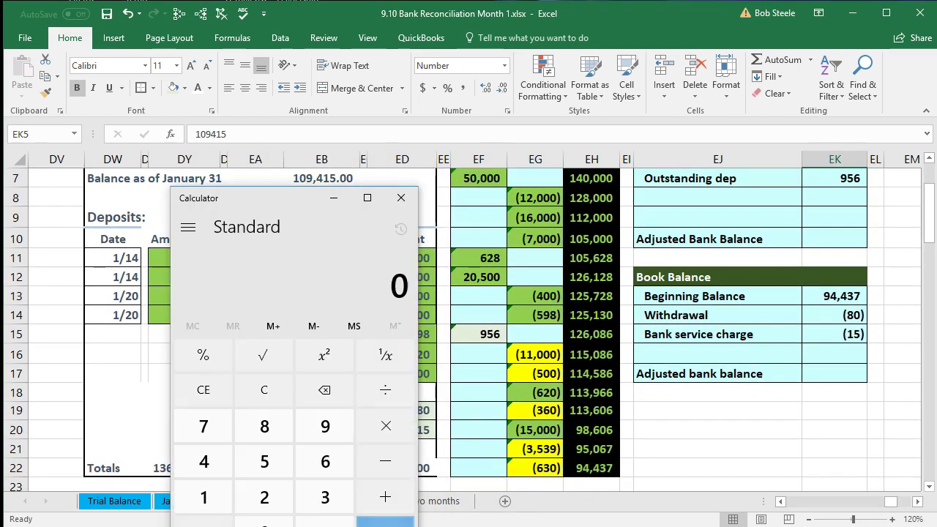
# Step: Add the five outstanding checks, 11000 + 500 + 360 + 3539 + 630, in Calculator, and close it to return to Excel
pyautogui.write('11000')
pyautogui.write('500+6')
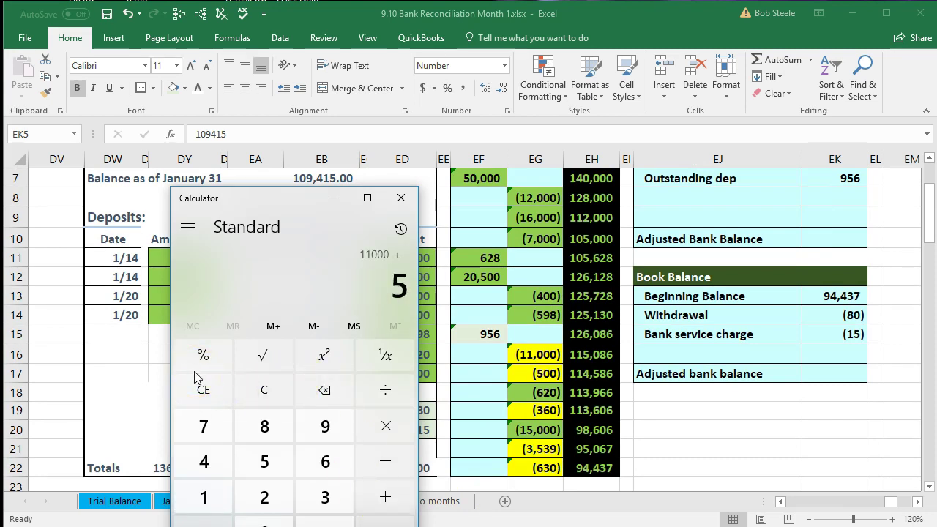
pyautogui.press('BackSpace')
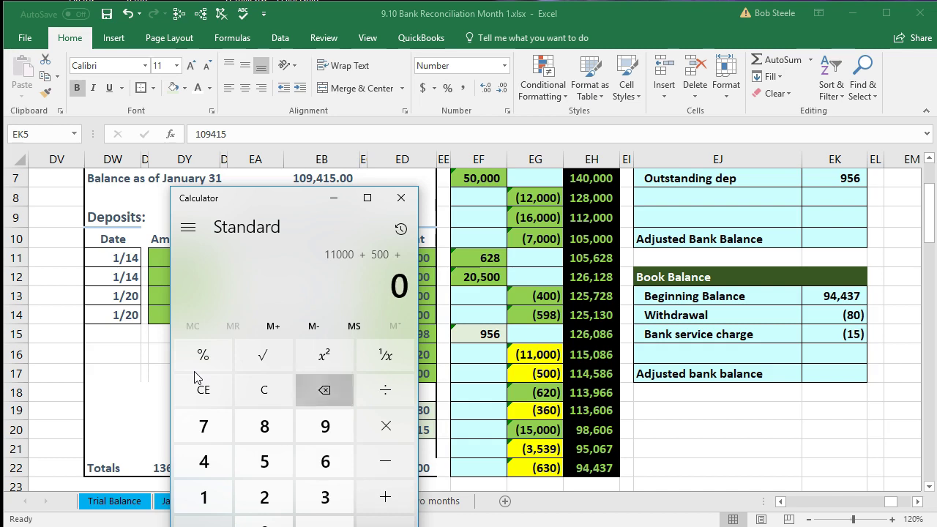
pyautogui.write('360+3539')
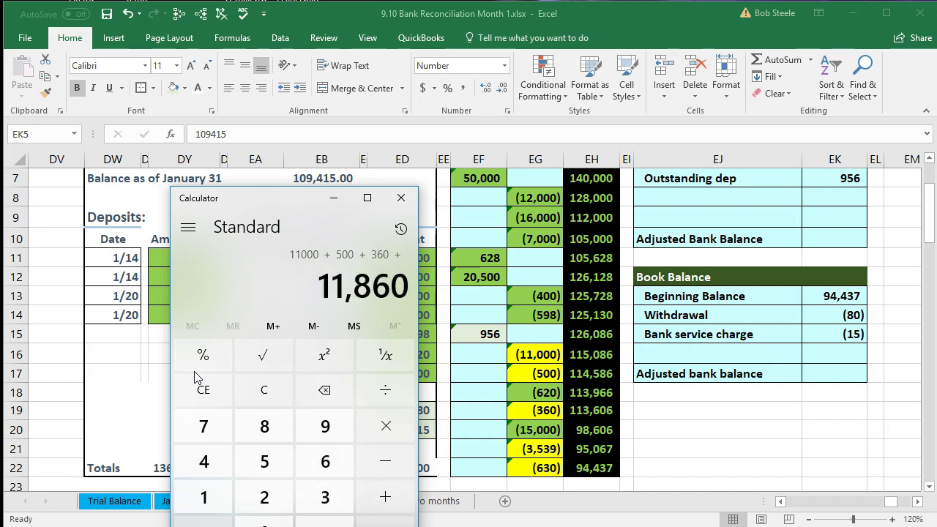
pyautogui.write('+6')
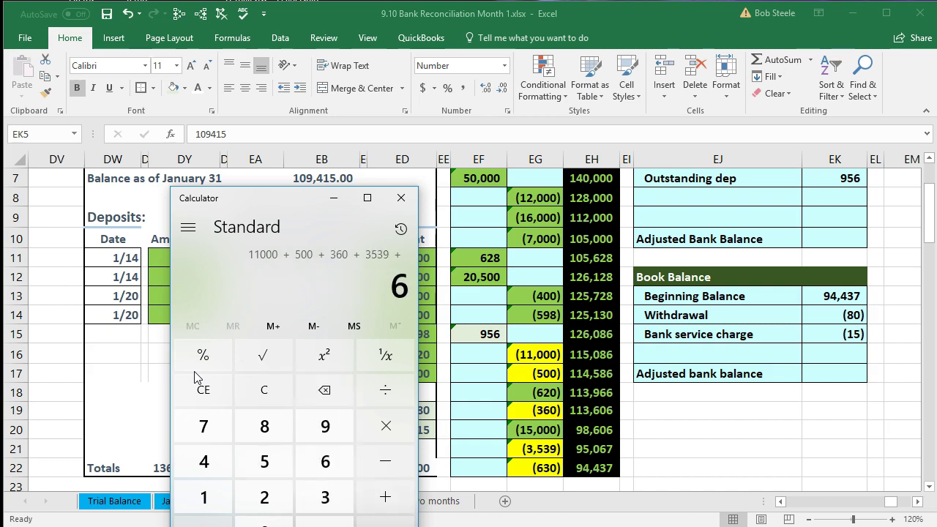
pyautogui.write('30')
pyautogui.press('Return')
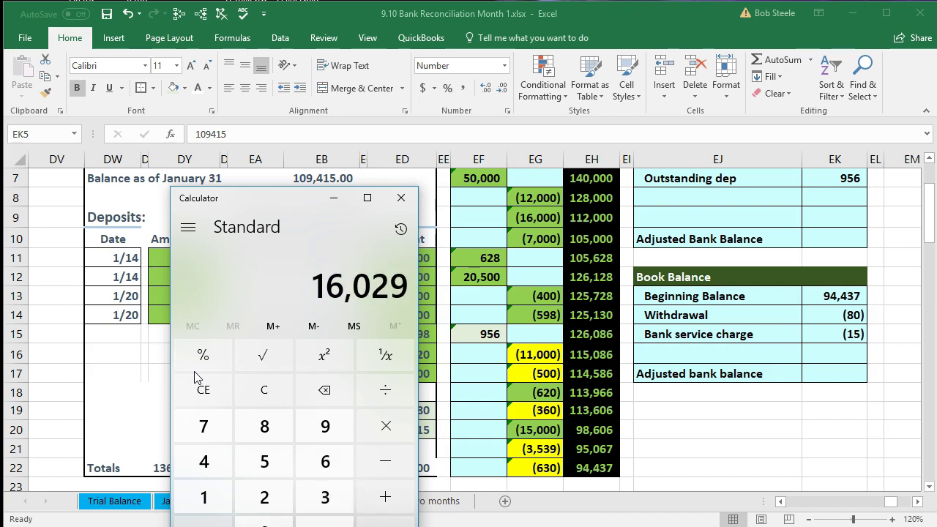
pyautogui.click(272, 364)
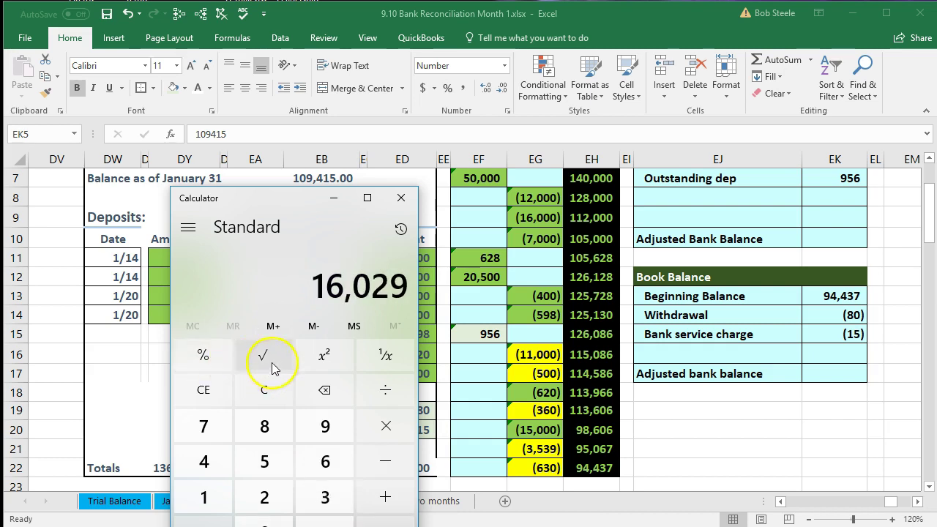
pyautogui.click(409, 201)
pyautogui.click(675, 334)
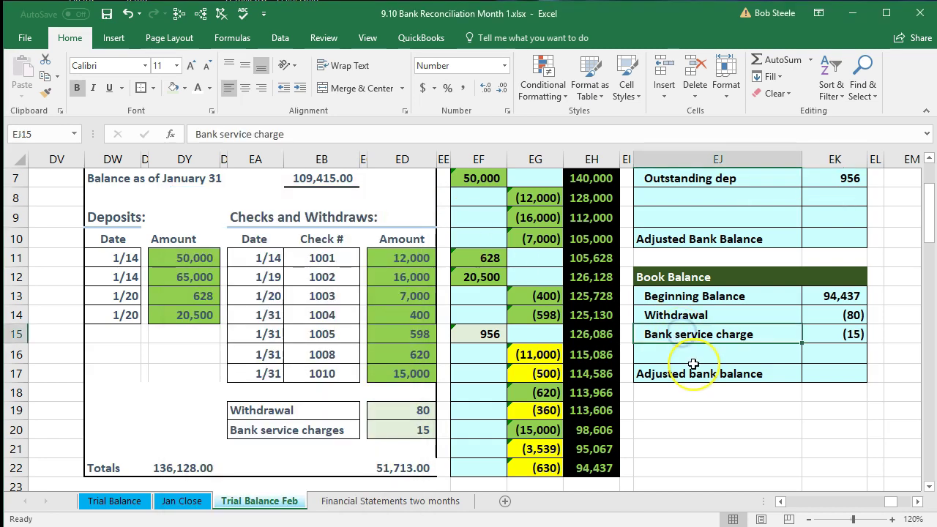
# Step: Enter =EG16+EG17+EG19+EG21+EG22 as the Outstanding Check amount to sum the yellow ledger checks
pyautogui.scroll(1, 692, 364)
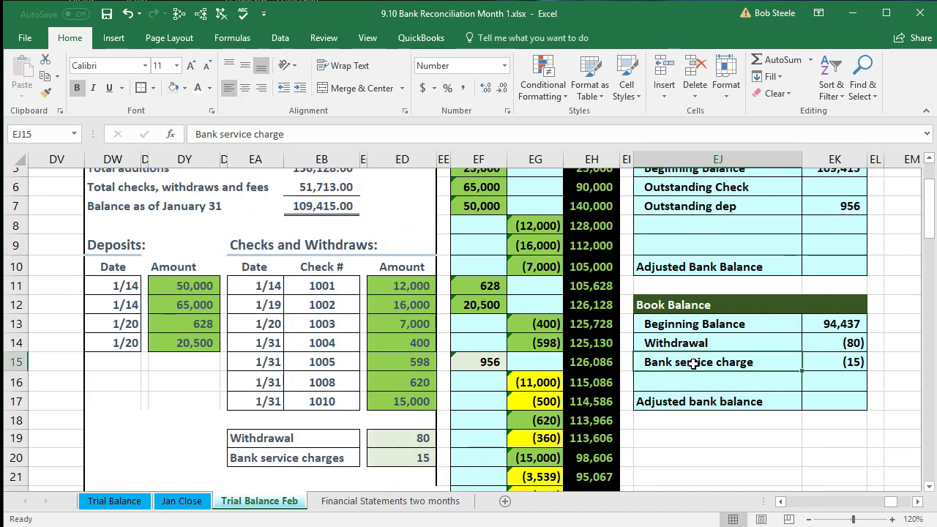
pyautogui.click(820, 218)
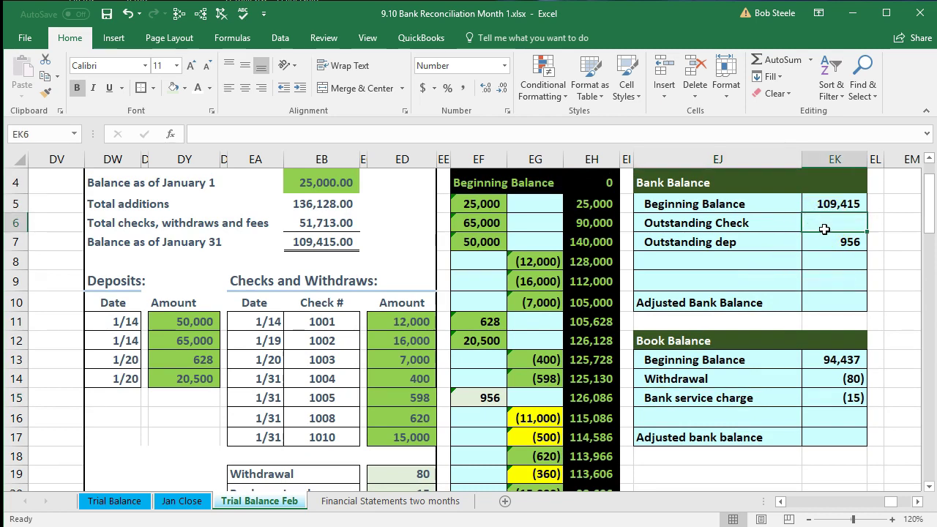
pyautogui.write('=')
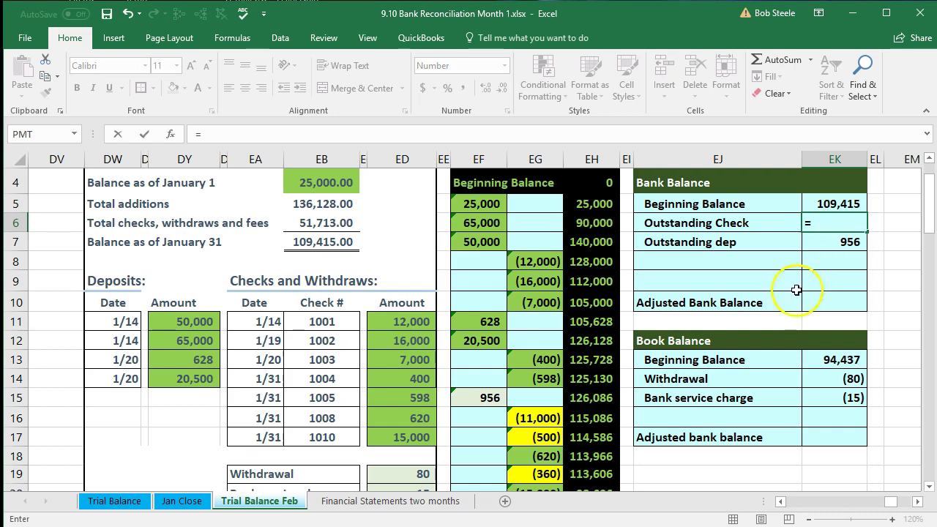
pyautogui.click(542, 412)
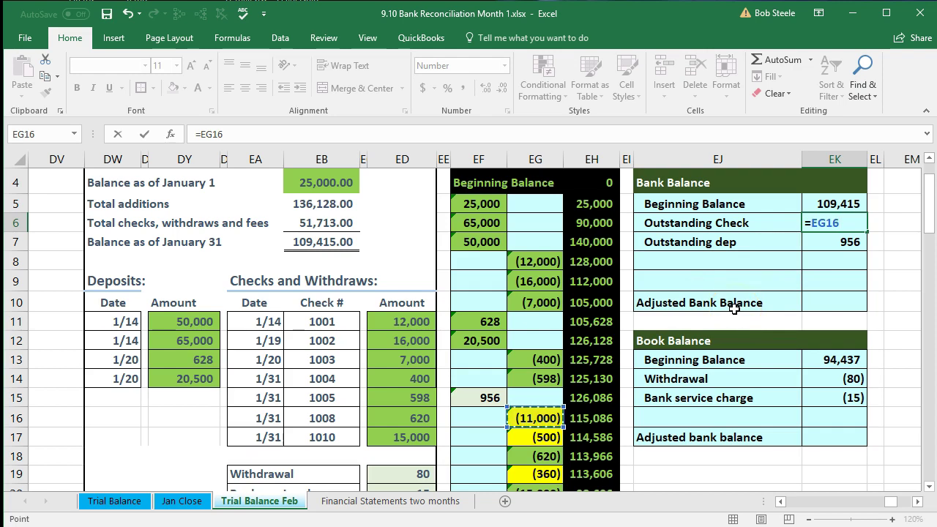
pyautogui.write('+')
pyautogui.click(543, 438)
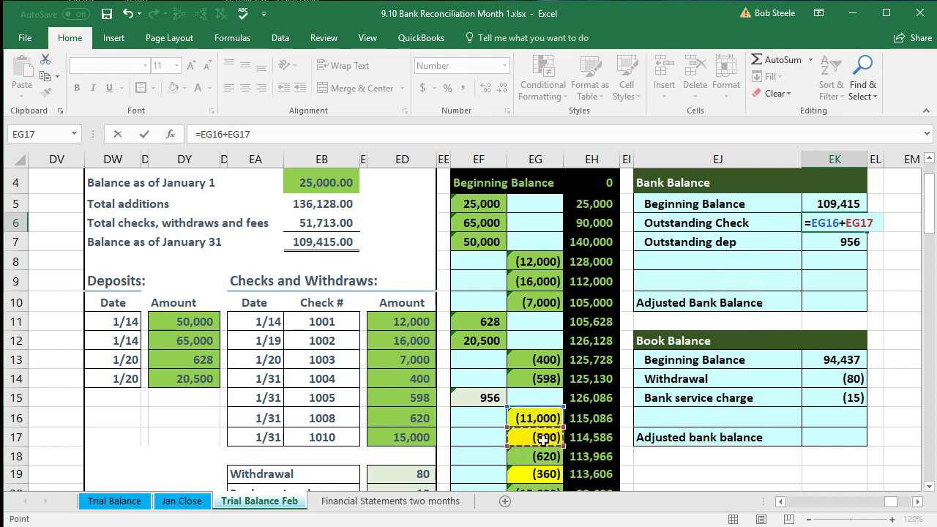
pyautogui.scroll(-1, 543, 439)
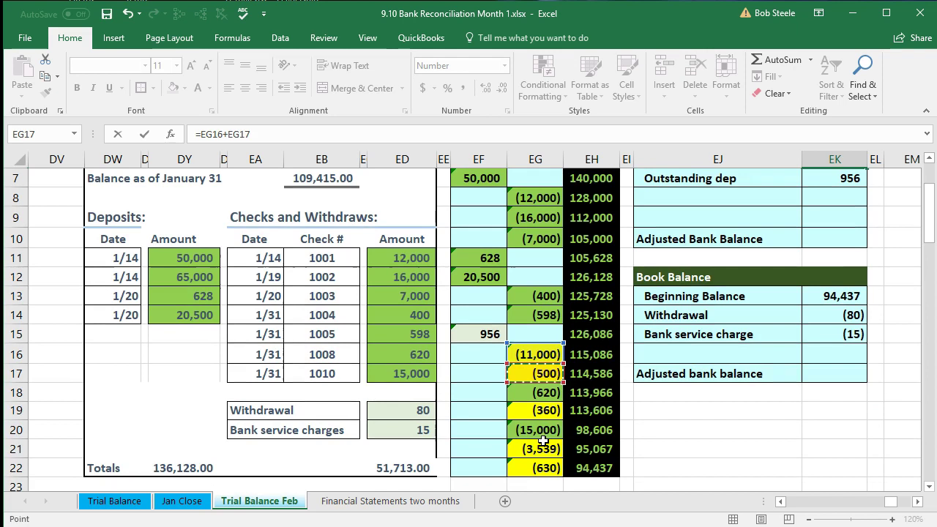
pyautogui.write('+')
pyautogui.click(539, 412)
pyautogui.write('+')
pyautogui.click(540, 450)
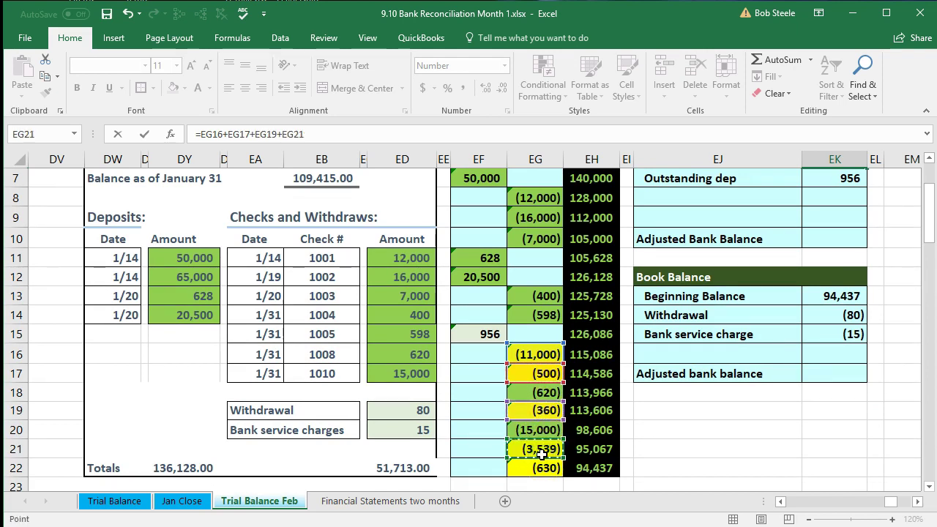
pyautogui.write('+')
pyautogui.click(542, 468)
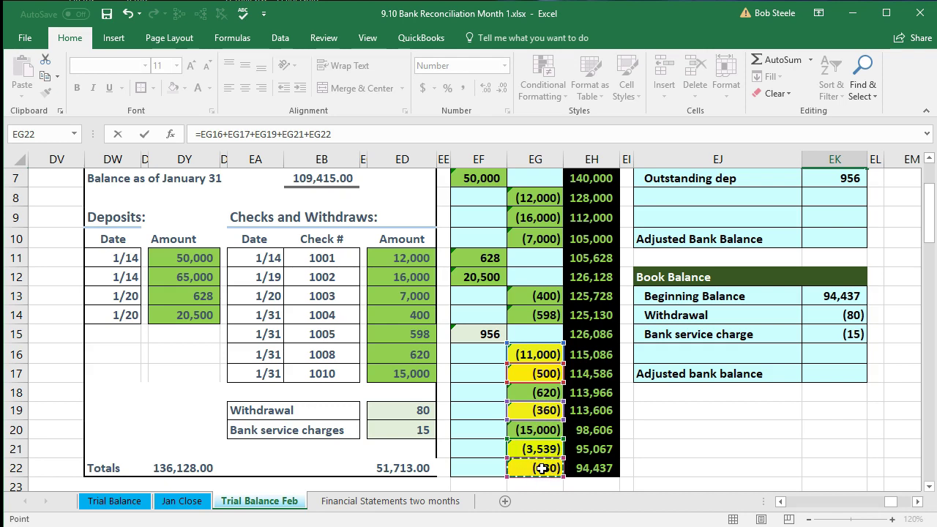
pyautogui.press('Return')
pyautogui.scroll(1, 541, 468)
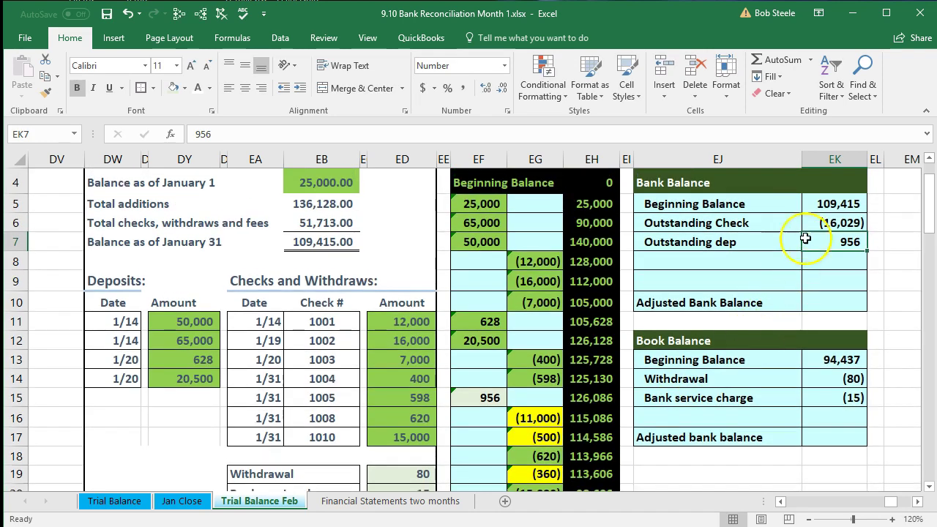
# Step: Inspect which ledger cells the Outstanding Check formula references, and clear the formula from the cell
pyautogui.doubleClick(823, 222)
pyautogui.scroll(-1, 805, 224)
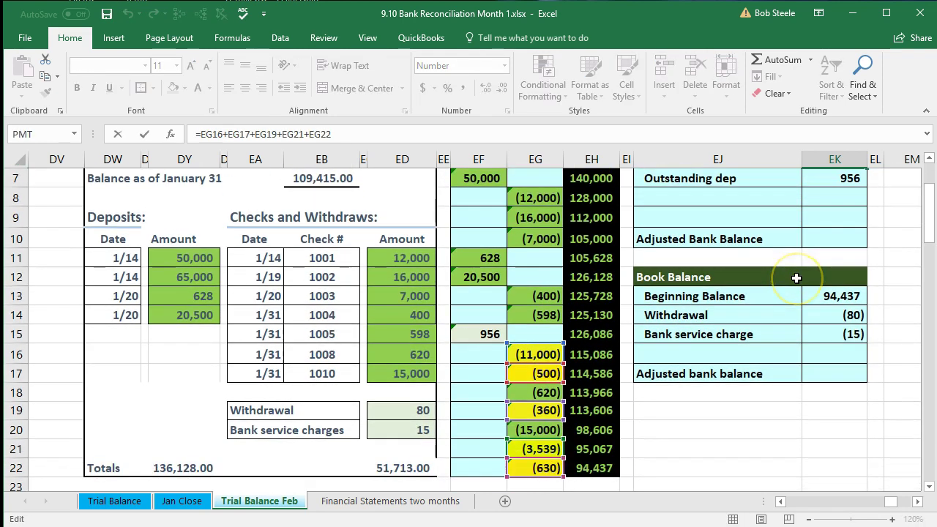
pyautogui.press('Escape')
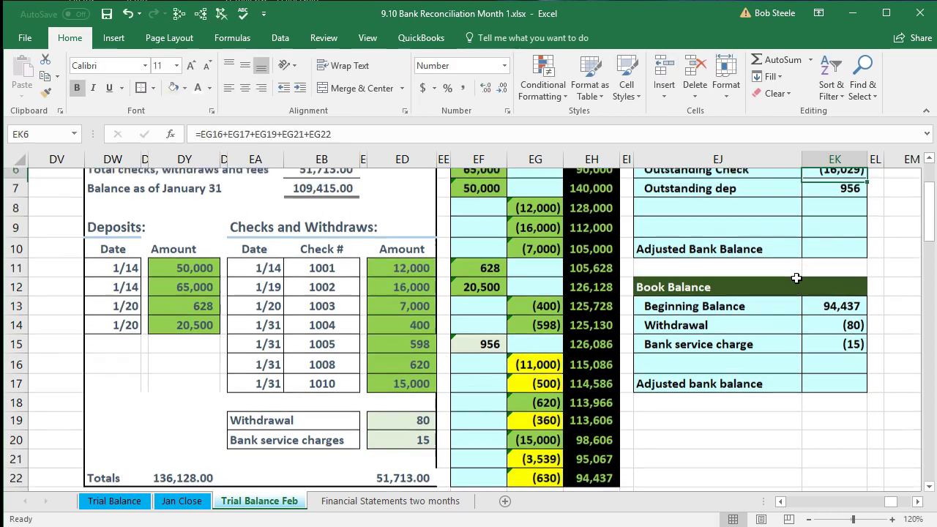
pyautogui.press('Delete')
pyautogui.scroll(1, 796, 279)
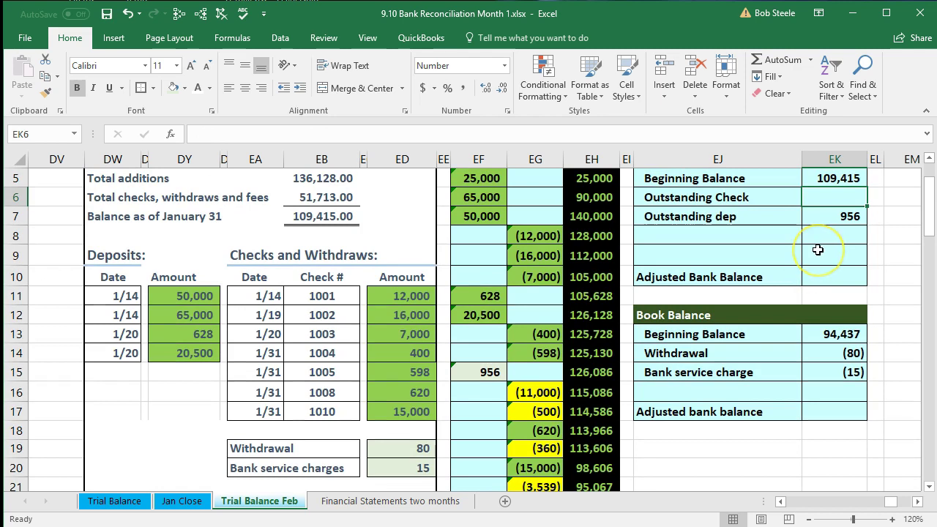
# Step: Re-enter the Outstanding Check amount as =EG16+EG17+EG19+EG21+EG22, referencing the five yellow ledger checks
pyautogui.write('=')
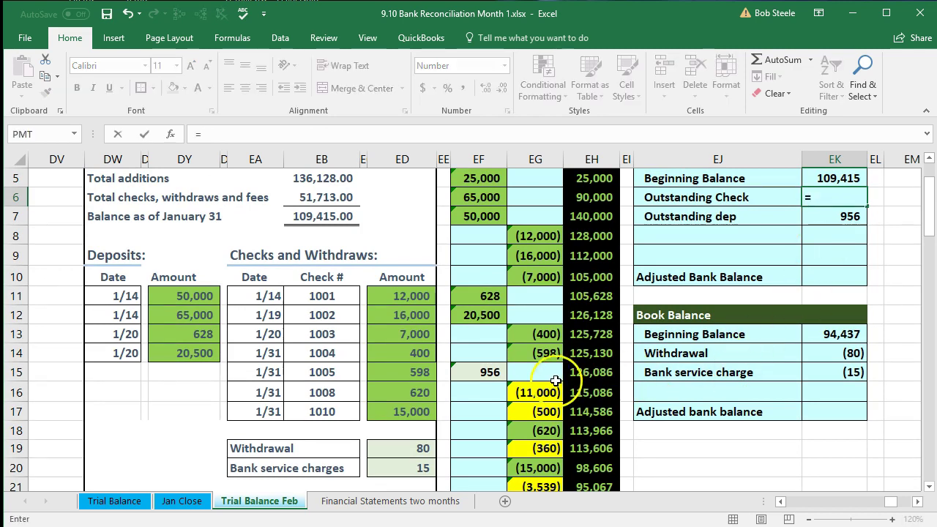
pyautogui.click(532, 392)
pyautogui.write('+')
pyautogui.click(534, 411)
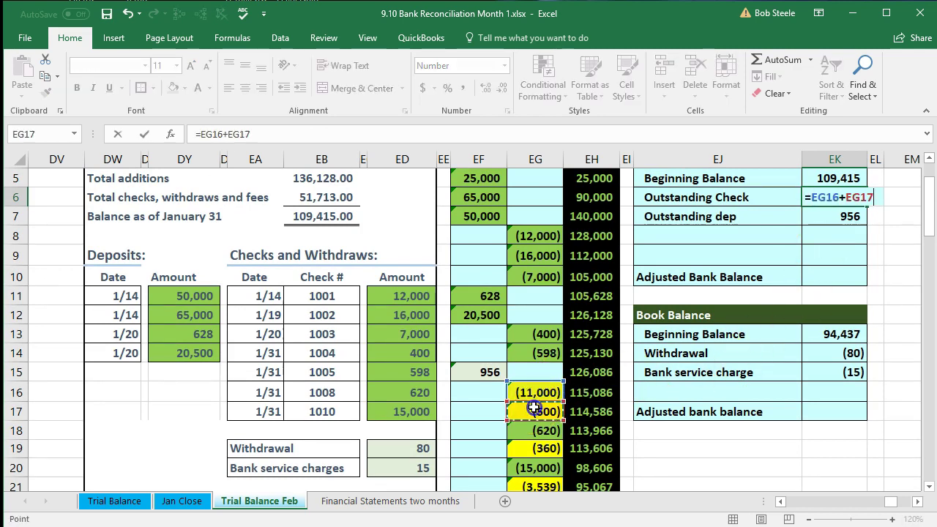
pyautogui.write('+')
pyautogui.click(537, 449)
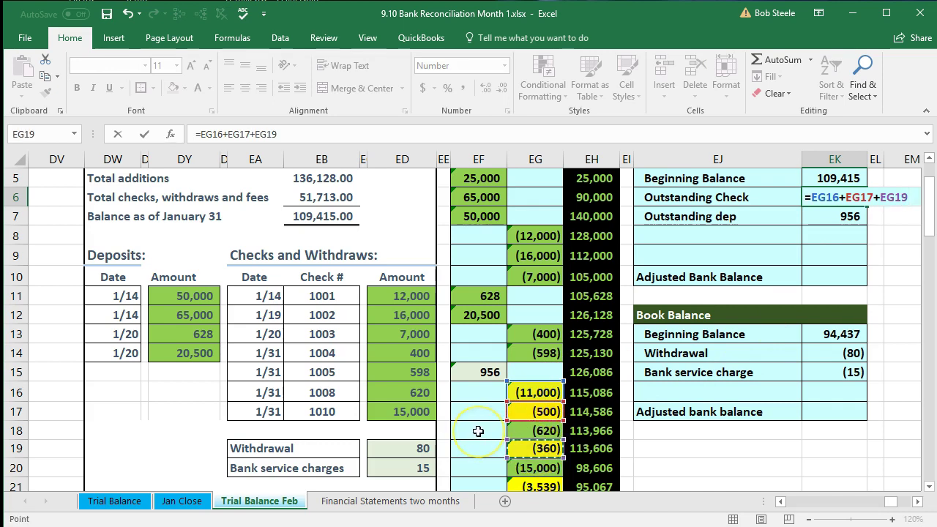
pyautogui.scroll(-1, 478, 431)
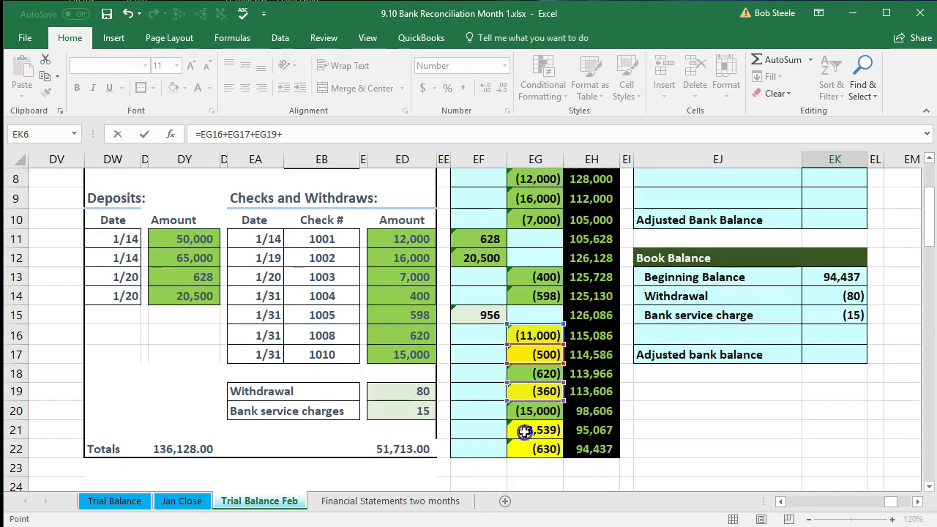
pyautogui.click(530, 431)
pyautogui.write('+')
pyautogui.click(533, 448)
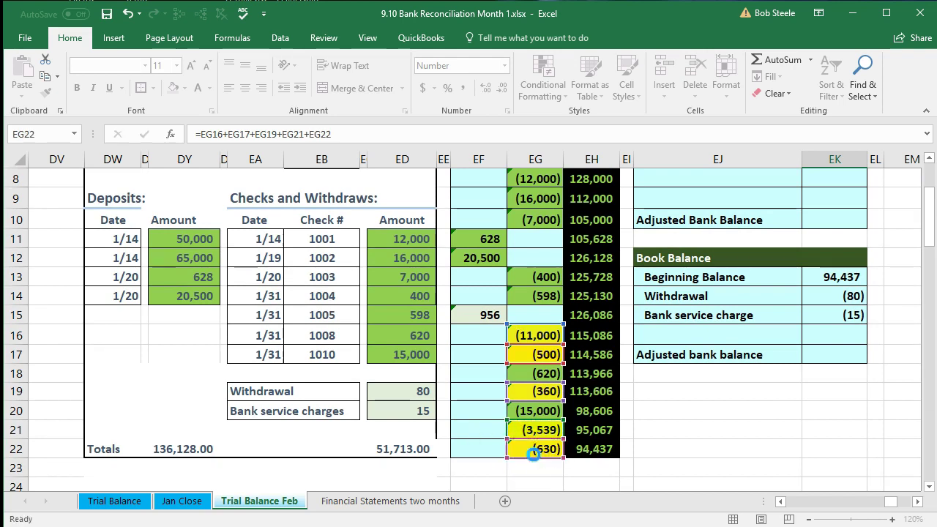
pyautogui.press('Return')
pyautogui.scroll(1, 718, 412)
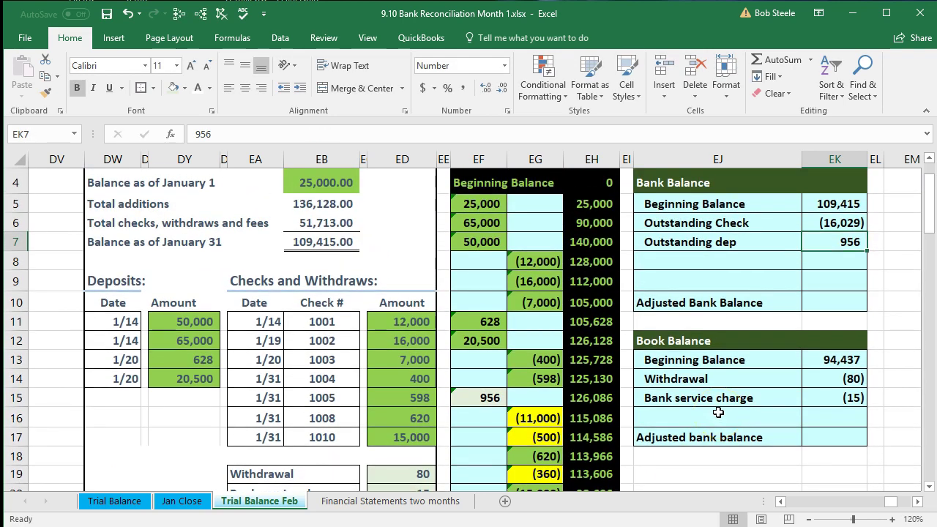
pyautogui.click(814, 215)
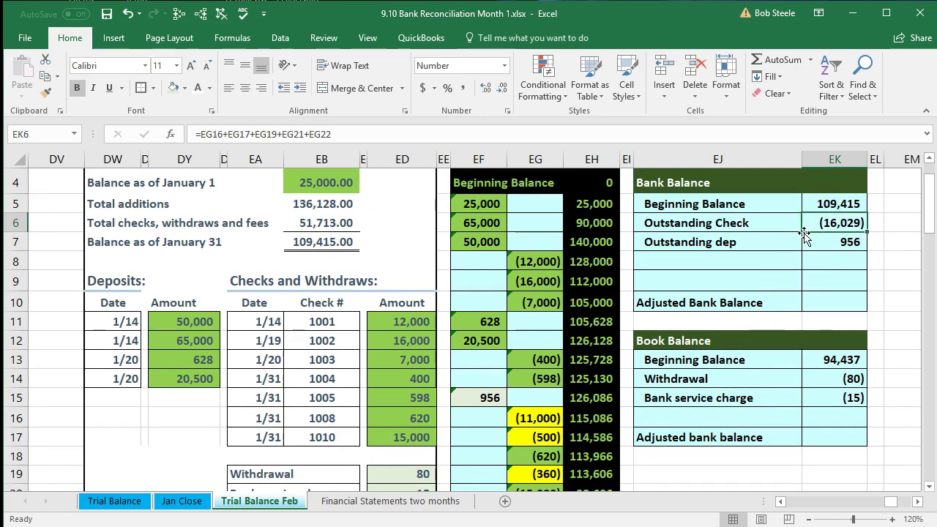
# Step: Switch to Calculator, work out 109415 - 16029 + 956 for the bank side, and close it to return to Excel
pyautogui.press('XF86Calculator')
pyautogui.click(275, 380)
pyautogui.write('109415')
pyautogui.press('-')
pyautogui.write('16029')
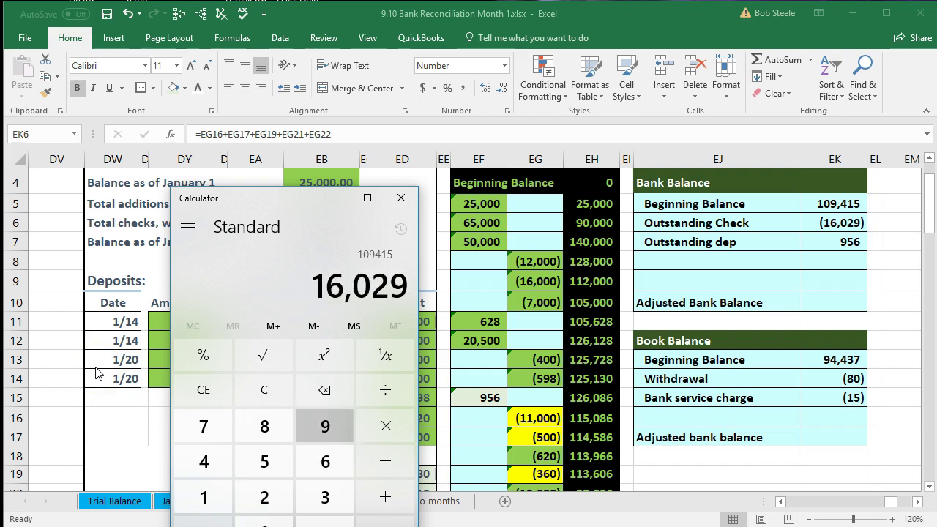
pyautogui.press('+')
pyautogui.write('956')
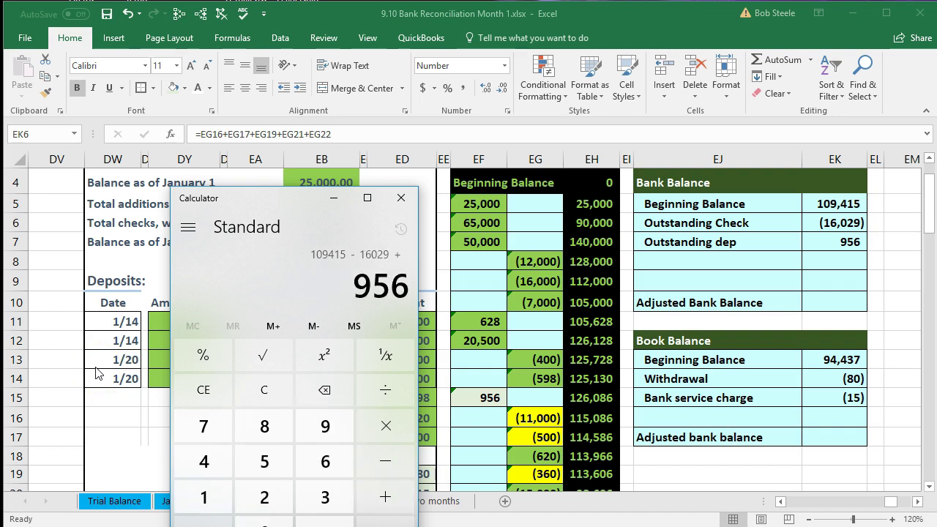
pyautogui.press('Return')
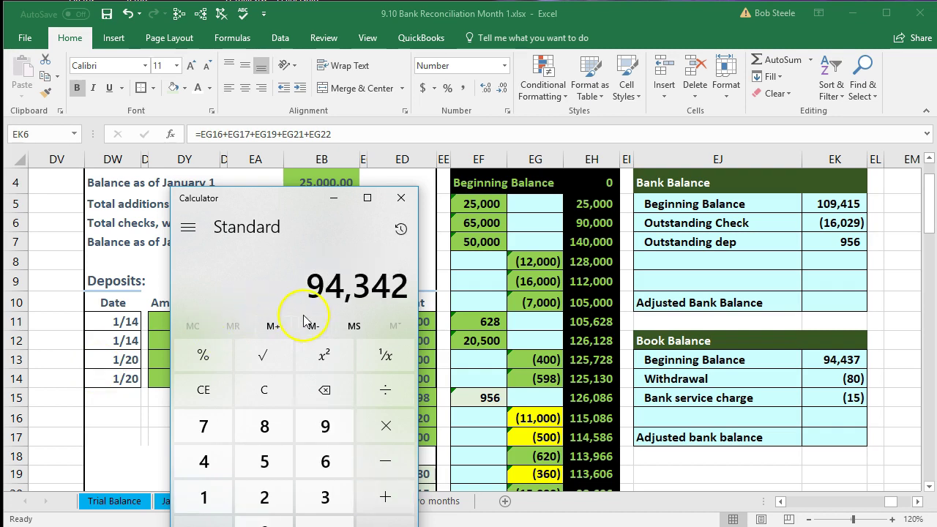
pyautogui.click(402, 198)
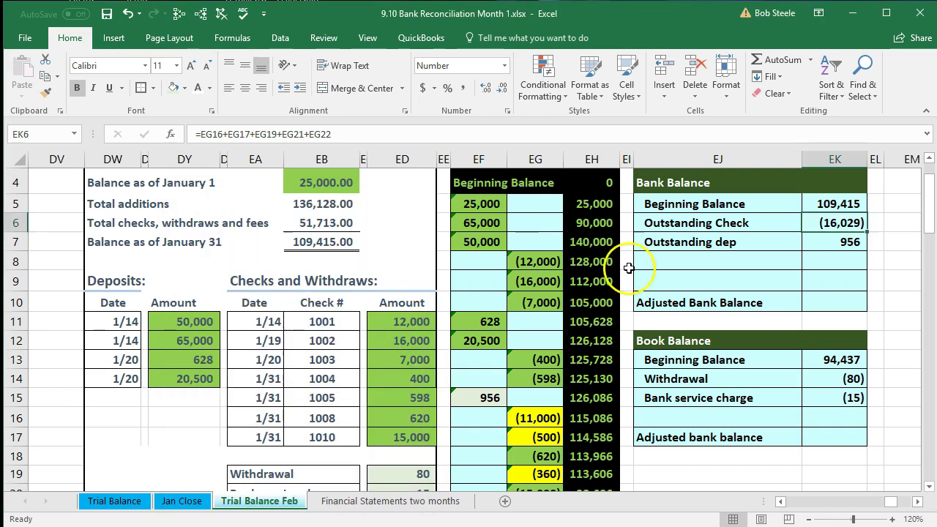
# Step: Total the Bank Balance section by entering =SUM(EK5:EK9) as the Adjusted Bank Balance
pyautogui.click(838, 301)
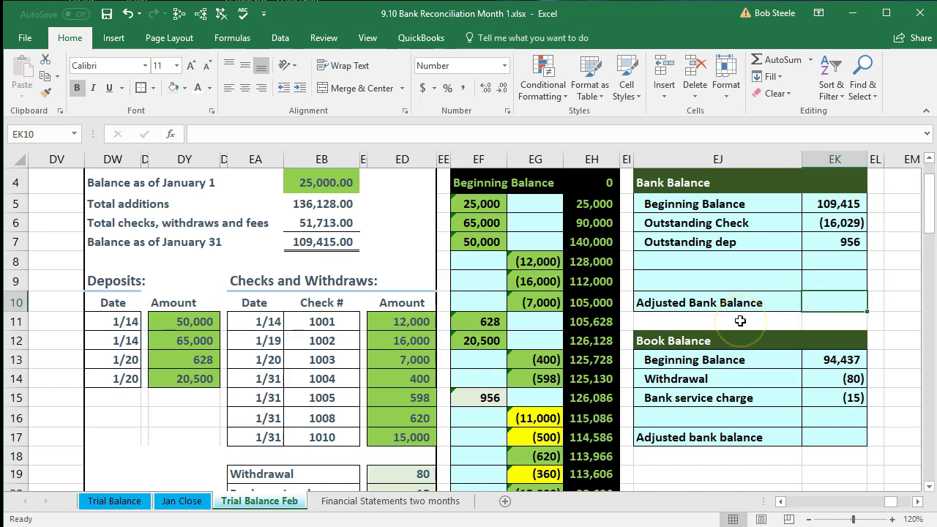
pyautogui.write('sum')
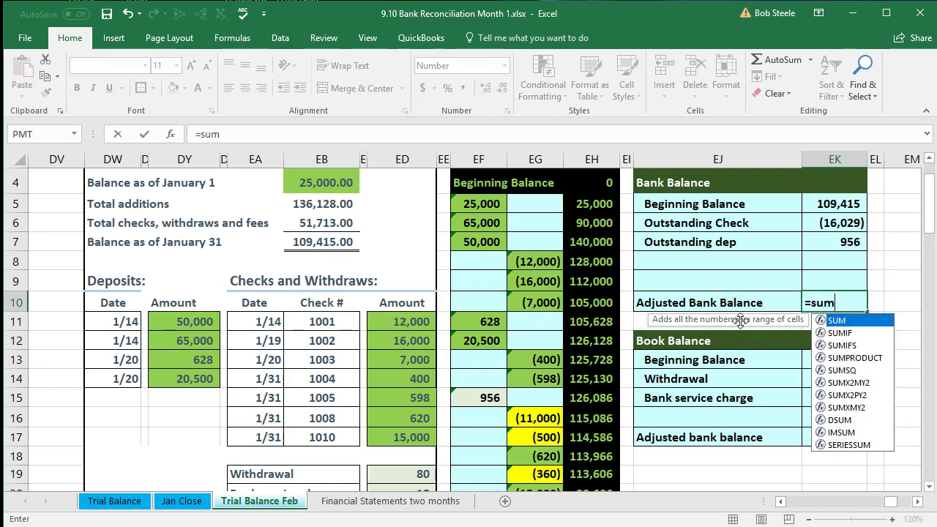
pyautogui.doubleClick(835, 320)
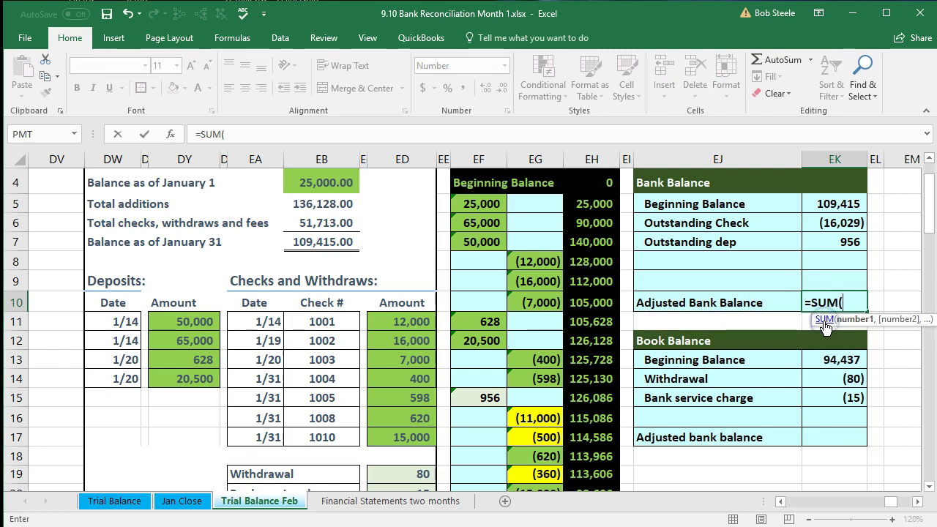
pyautogui.moveTo(849, 209); pyautogui.dragTo(849, 277)
pyautogui.press('Return')
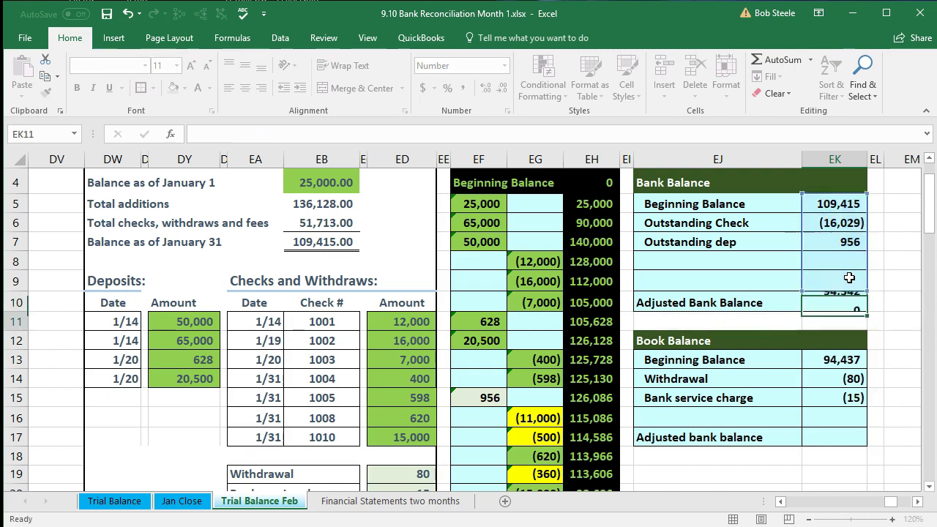
pyautogui.click(849, 303)
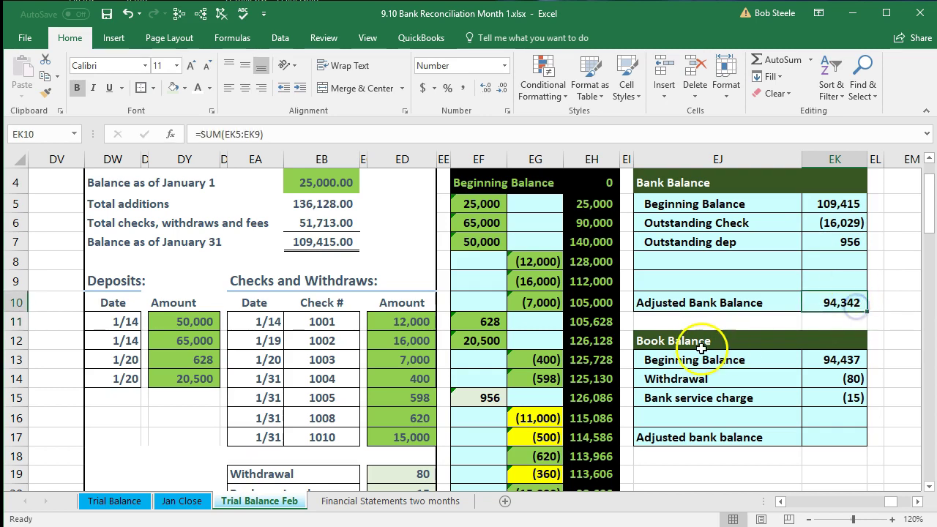
# Step: Change the fill of the five yellow outstanding checks in the ledger, from 11,000 through 630, to pale green
pyautogui.scroll(-2, 685, 348)
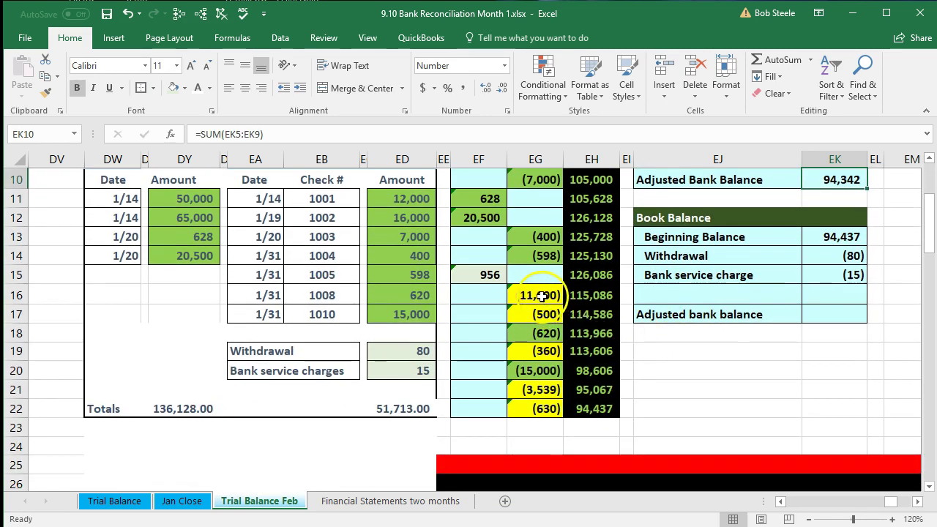
pyautogui.moveTo(540, 297); pyautogui.dragTo(540, 311)
pyautogui.rightClick(539, 311)
pyautogui.click(539, 349)
pyautogui.rightClick(539, 349)
pyautogui.click(539, 349)
pyautogui.moveTo(508, 388); pyautogui.dragTo(517, 404)
pyautogui.rightClick(517, 402)
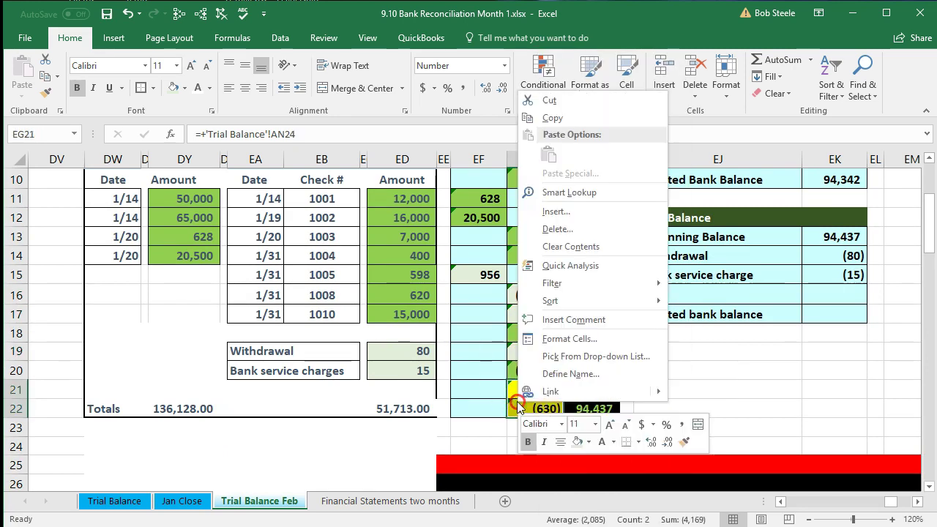
pyautogui.click(576, 440)
pyautogui.click(485, 395)
pyautogui.scroll(2, 489, 360)
pyautogui.scroll(-1, 488, 360)
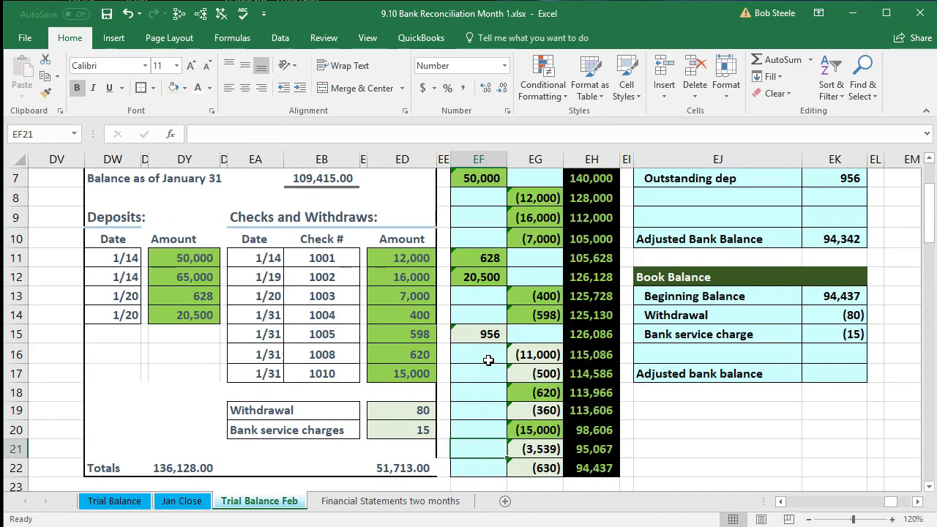
# Step: Total the Book Balance section with =SUM(EK13:EK16) as its adjusted balance, and compare it with the Adjusted Bank Balance
pyautogui.click(835, 374)
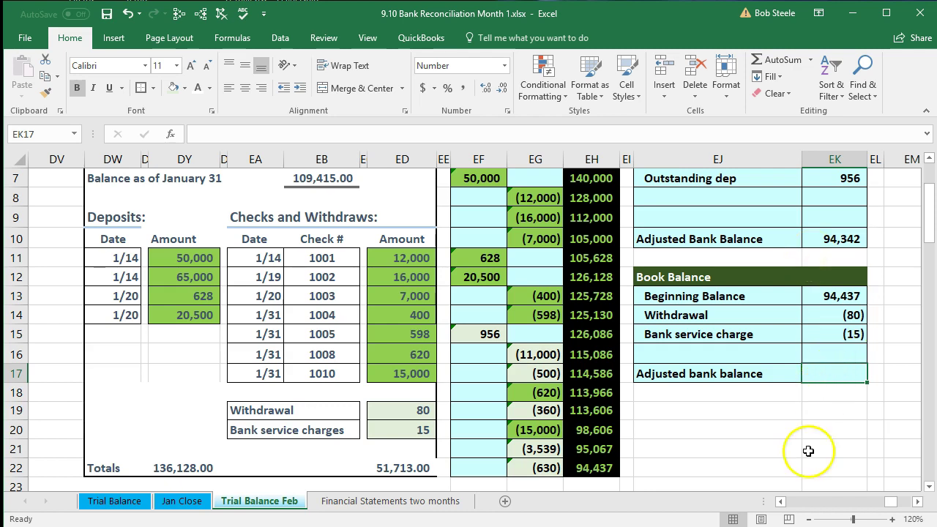
pyautogui.write('=')
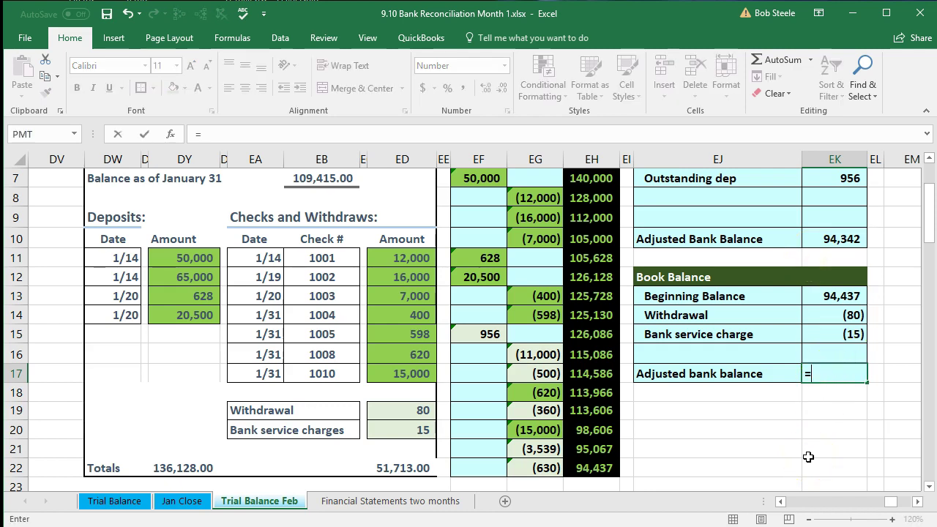
pyautogui.write('sum')
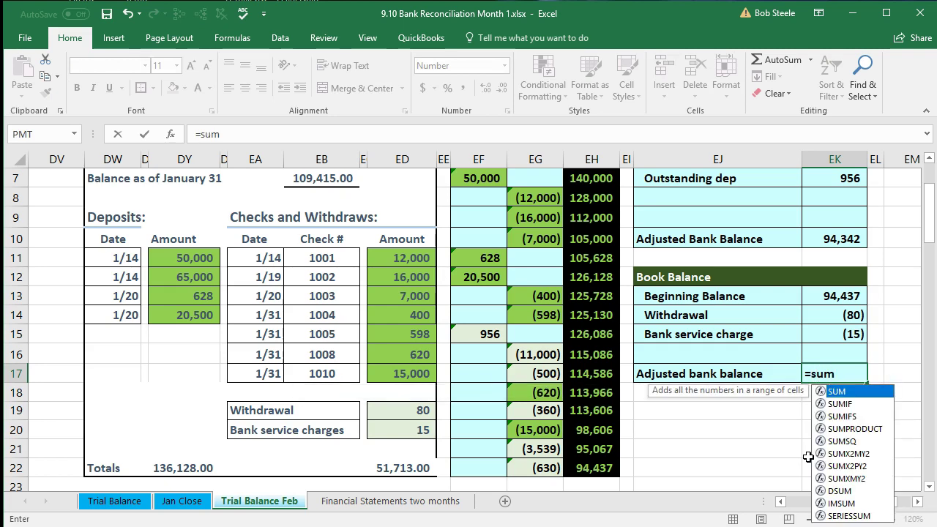
pyautogui.doubleClick(834, 391)
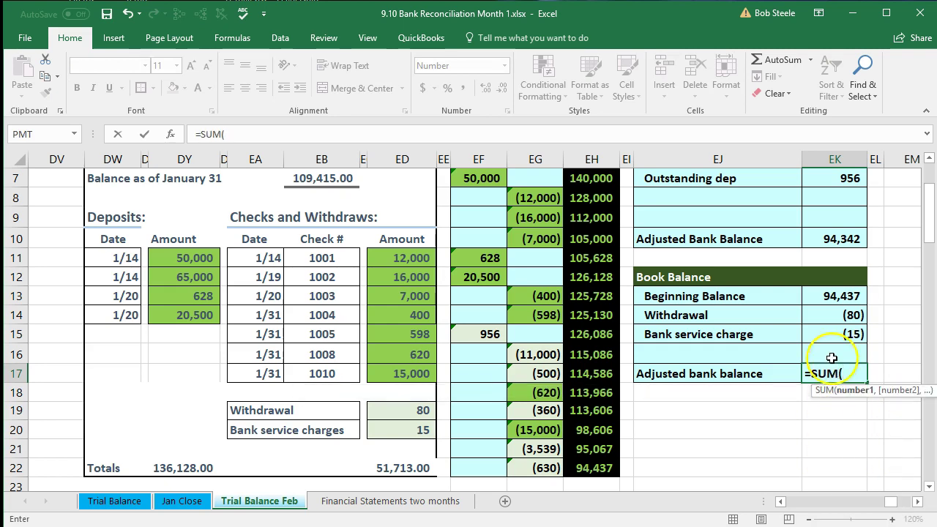
pyautogui.moveTo(835, 296); pyautogui.dragTo(836, 349)
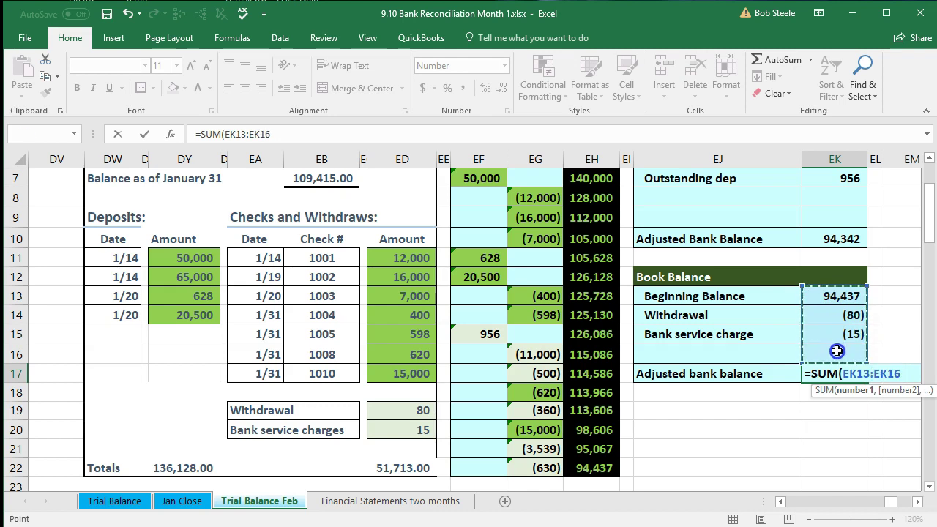
pyautogui.press('Return')
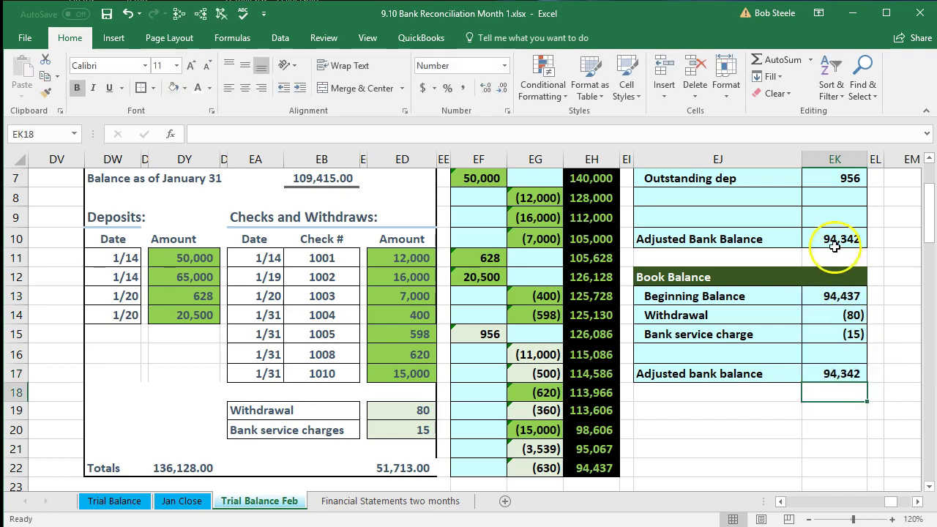
pyautogui.click(831, 370)
pyautogui.click(834, 238)
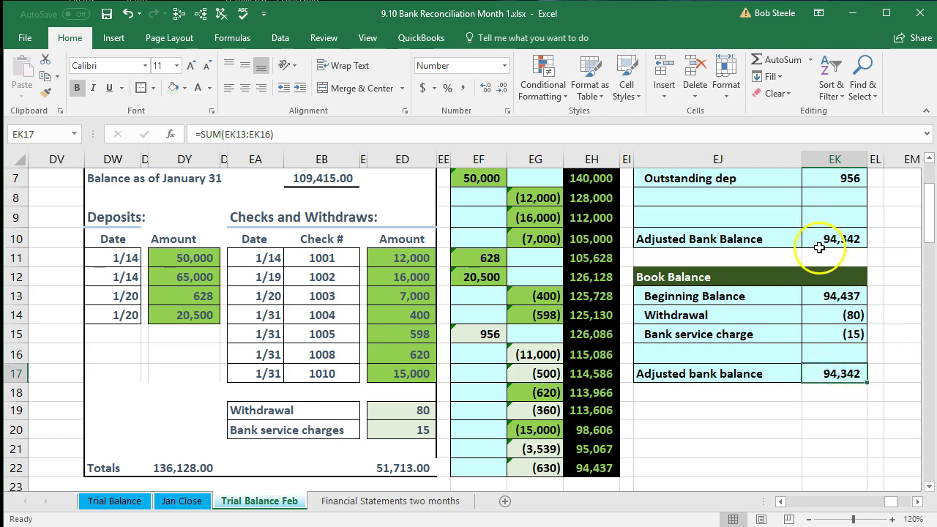
# Step: Apply a double underline to the adjusted balance amounts in both the Book Balance and Bank Balance sections
pyautogui.scroll(1, 747, 445)
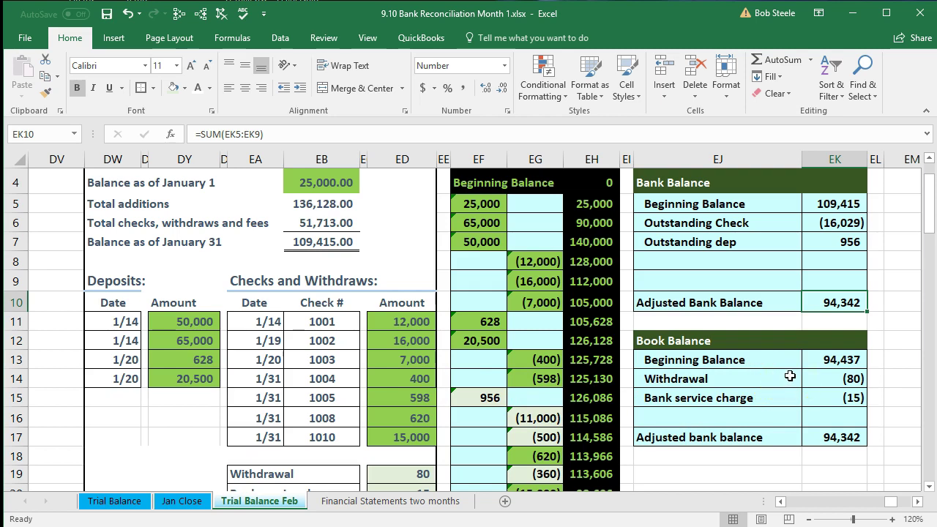
pyautogui.click(817, 438)
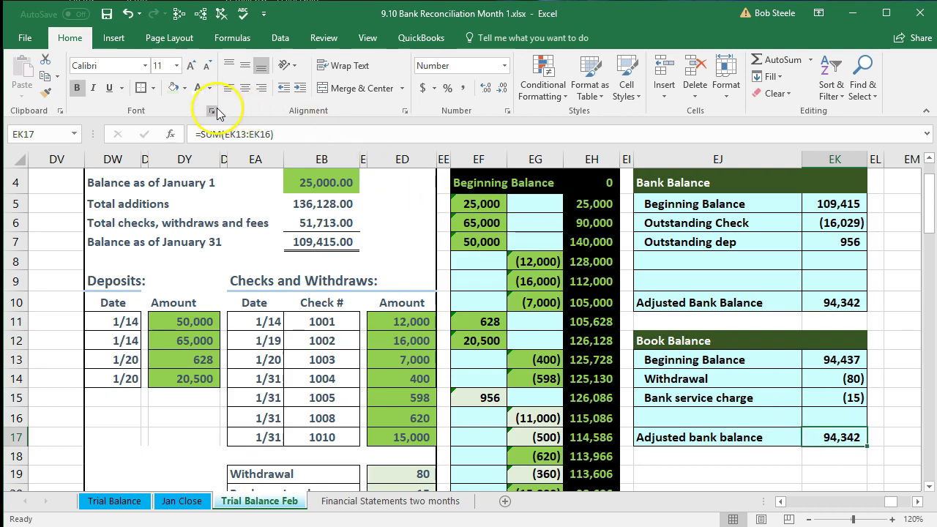
pyautogui.click(122, 89)
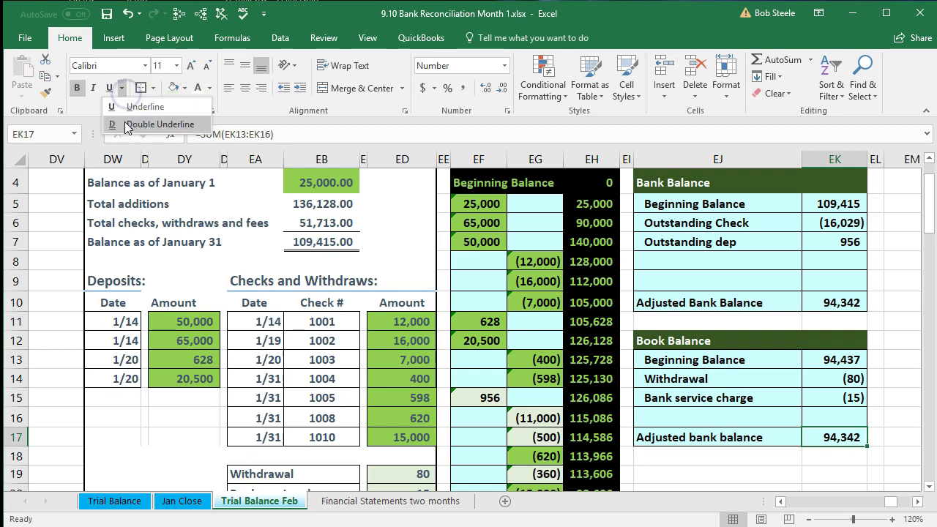
pyautogui.click(125, 125)
pyautogui.click(824, 241)
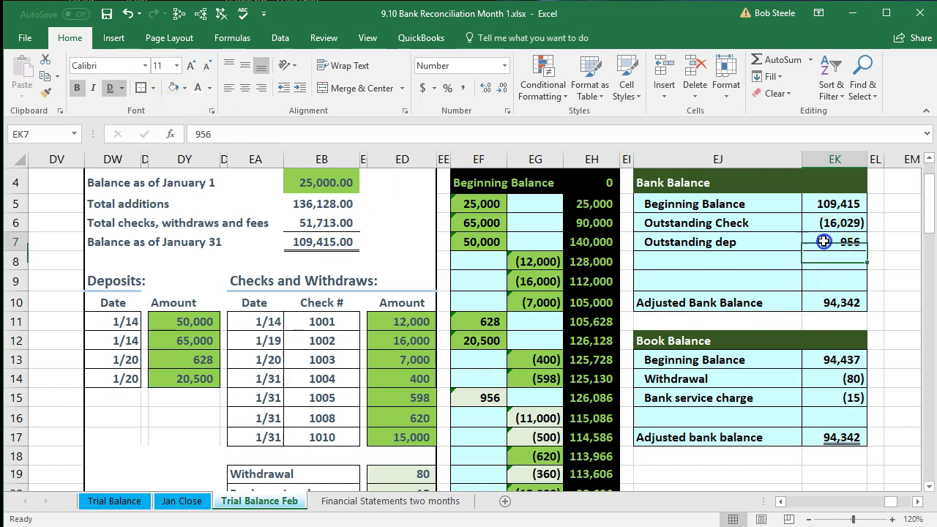
pyautogui.click(838, 302)
pyautogui.click(111, 89)
# Step: Apply a single underline to the Outstanding dep amount and the Bank service charge amount
pyautogui.click(822, 241)
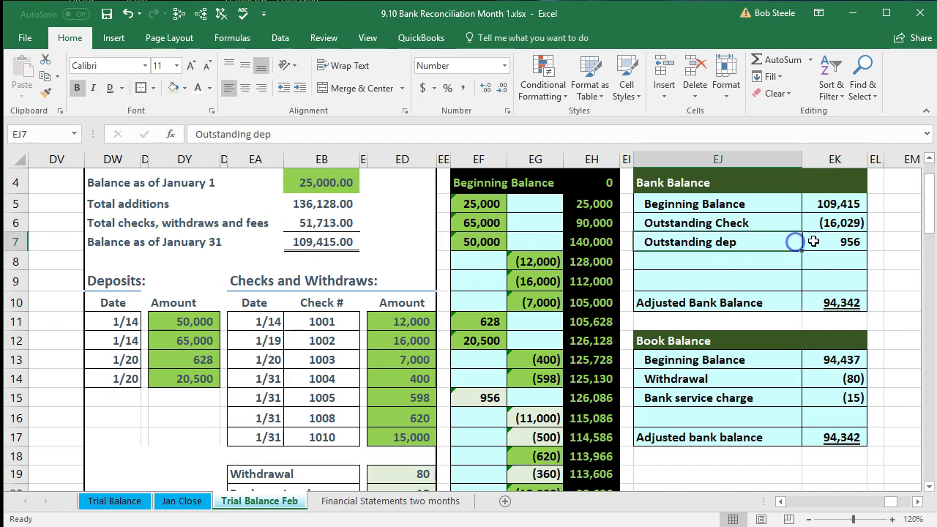
pyautogui.click(121, 89)
pyautogui.click(132, 97)
pyautogui.click(839, 397)
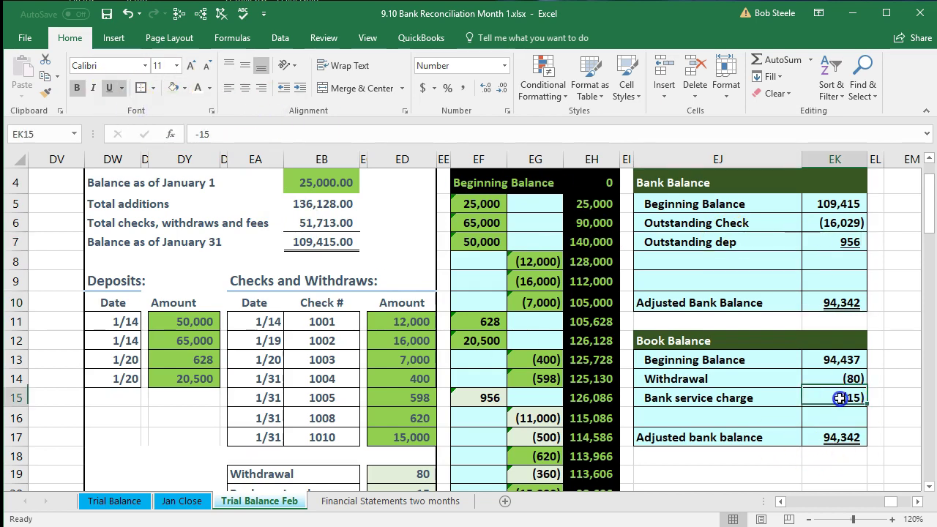
pyautogui.click(668, 393)
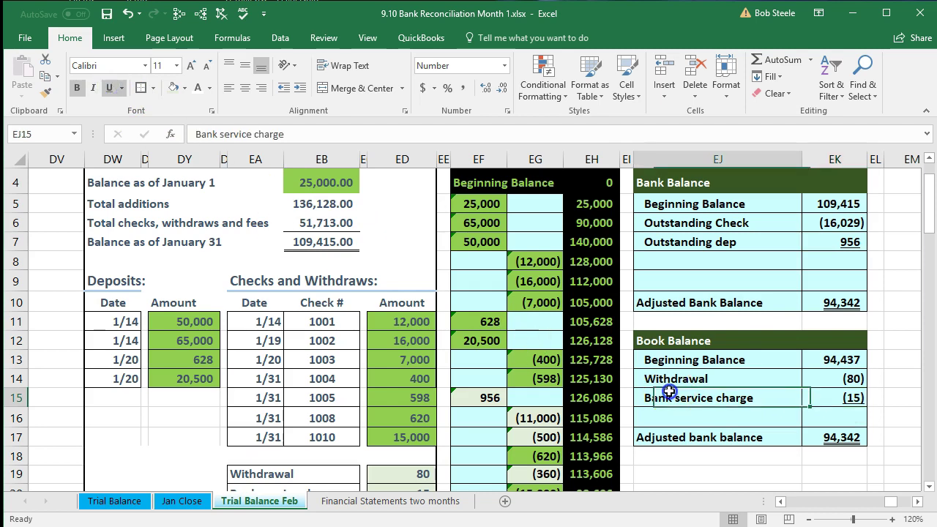
# Step: Review the Withdrawal and Bank service charge book adjustments, the ledger's outstanding checks and the adjusted book balance
pyautogui.click(687, 413)
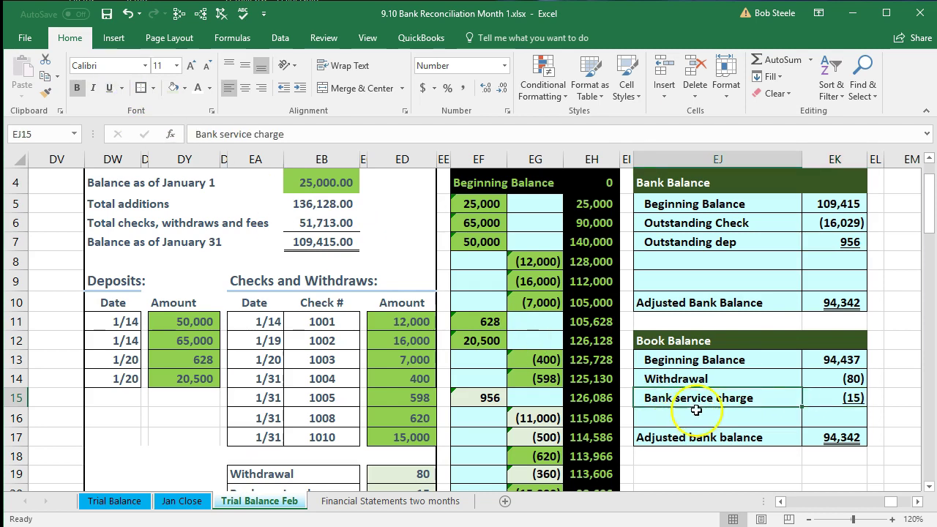
pyautogui.moveTo(699, 378); pyautogui.dragTo(815, 392)
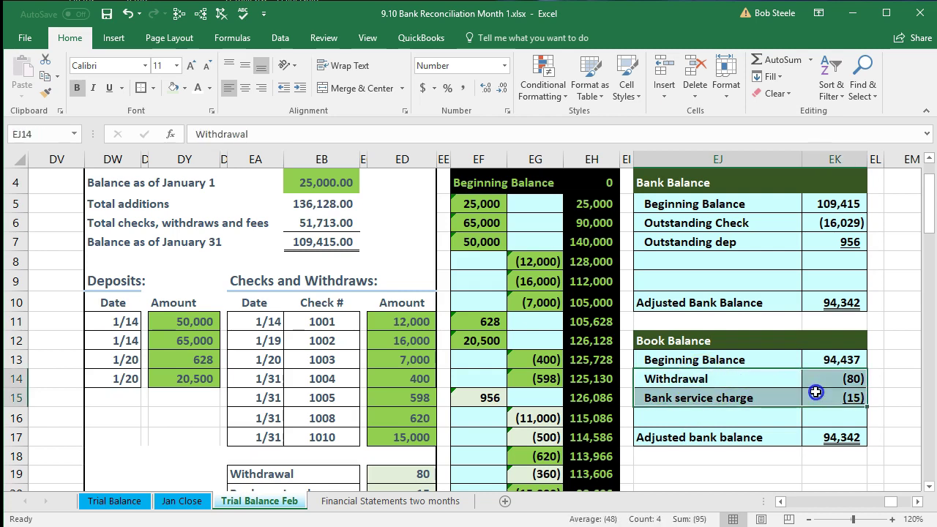
pyautogui.click(806, 447)
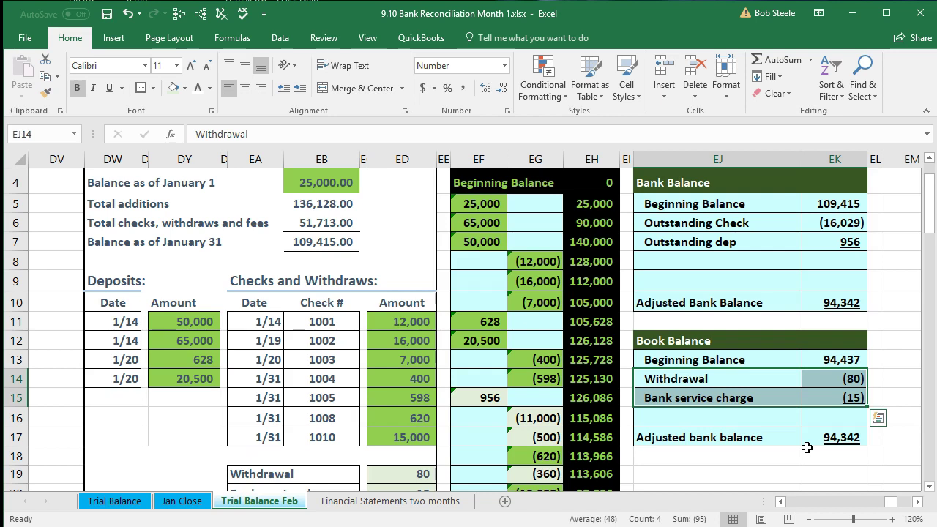
pyautogui.click(558, 419)
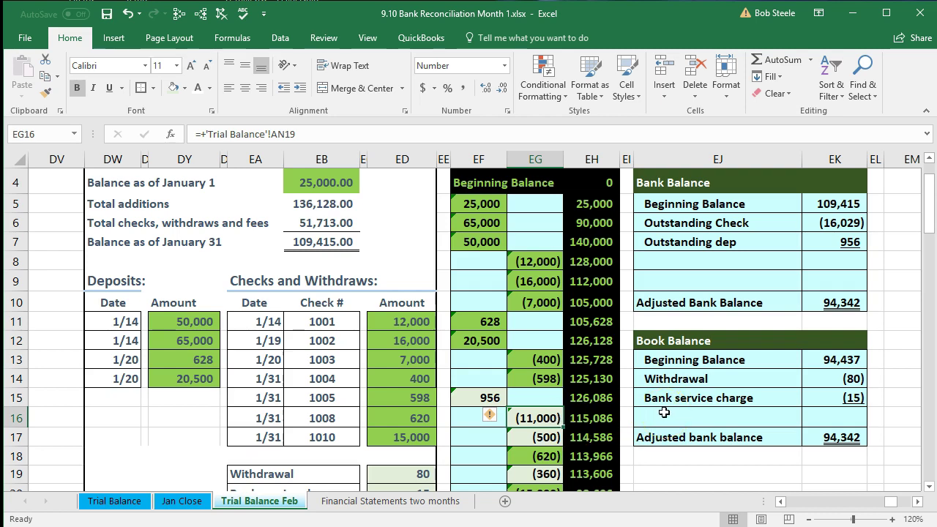
pyautogui.click(729, 380)
pyautogui.moveTo(729, 380); pyautogui.dragTo(814, 381)
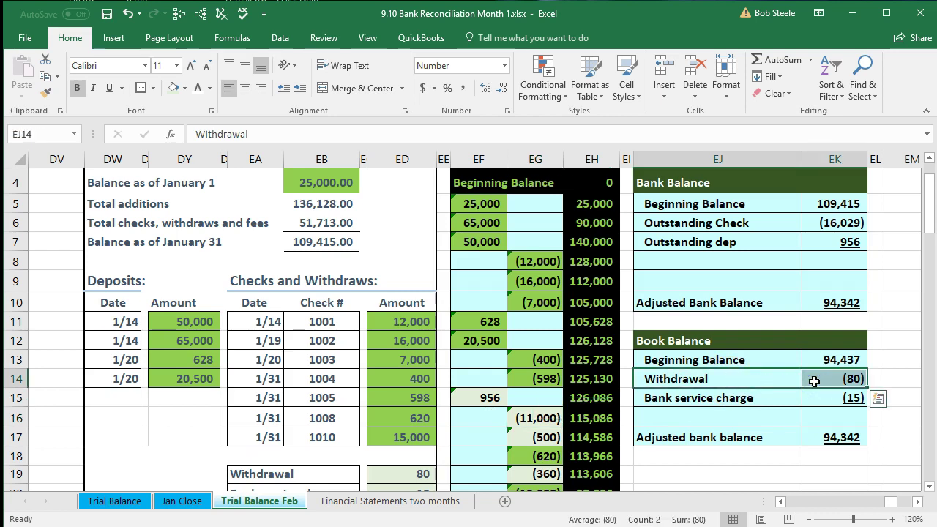
pyautogui.click(830, 439)
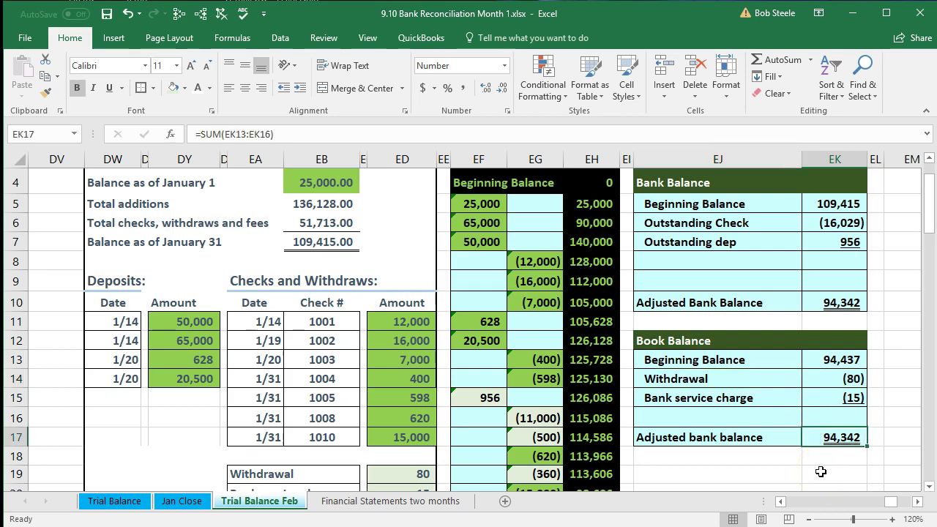
pyautogui.scroll(-2, 821, 471)
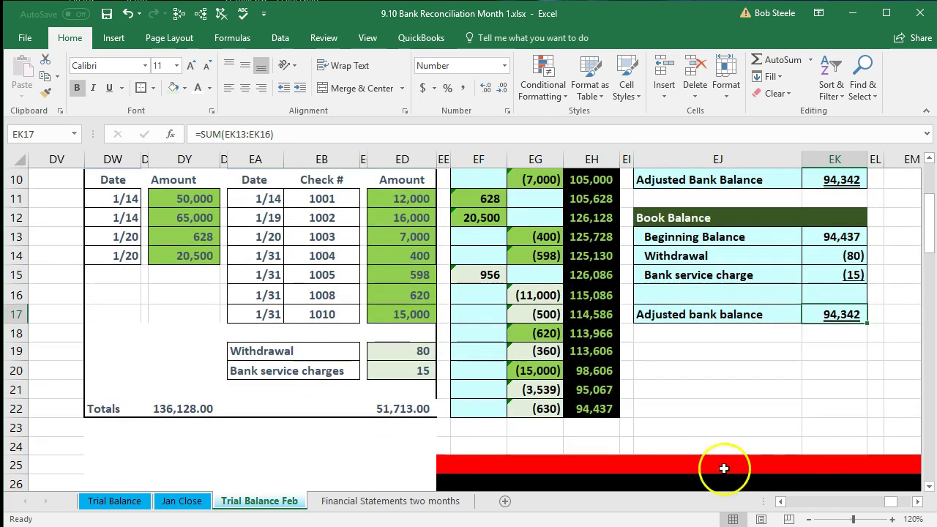